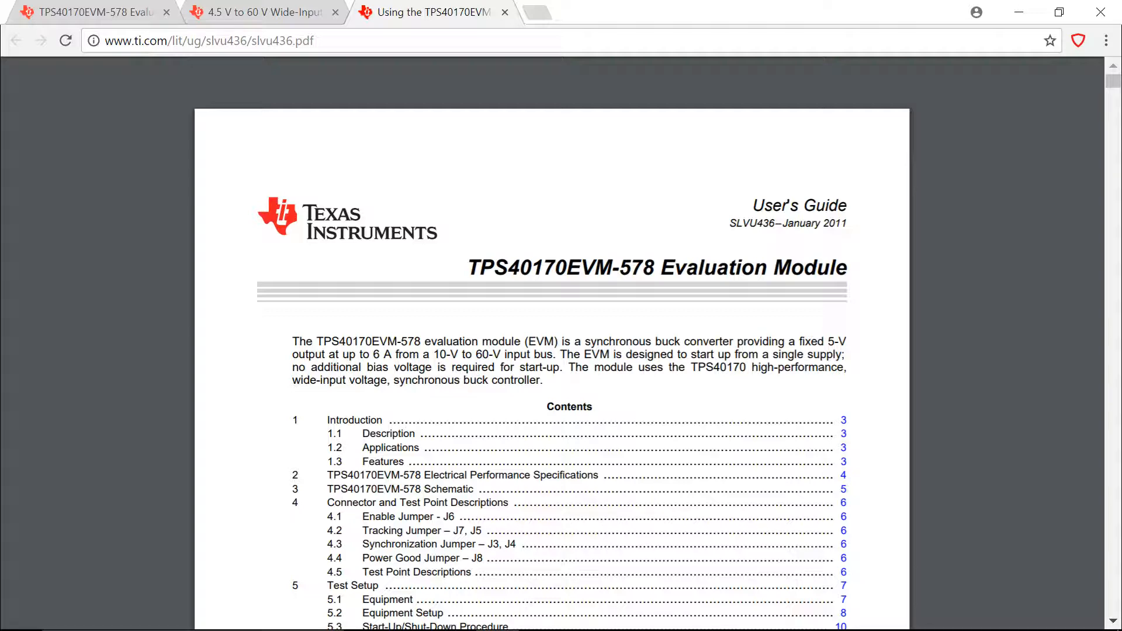
Examine the description and features in the introduction of the TPS40170EVM-578 user's guide.
scroll(764, 481, down, 14)
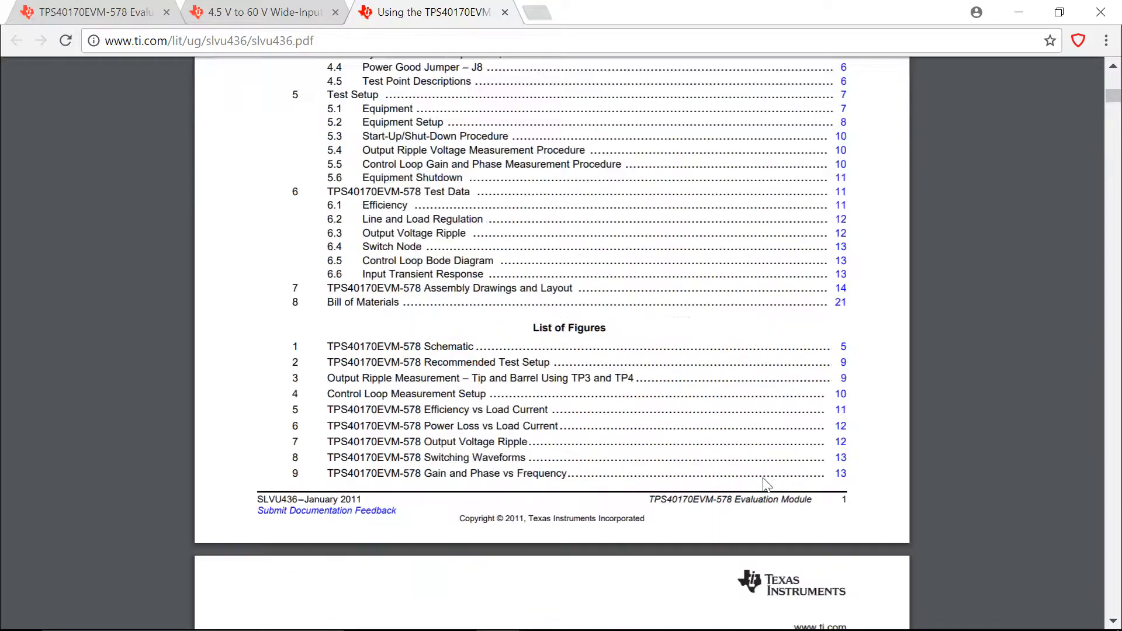
scroll(768, 485, down, 5)
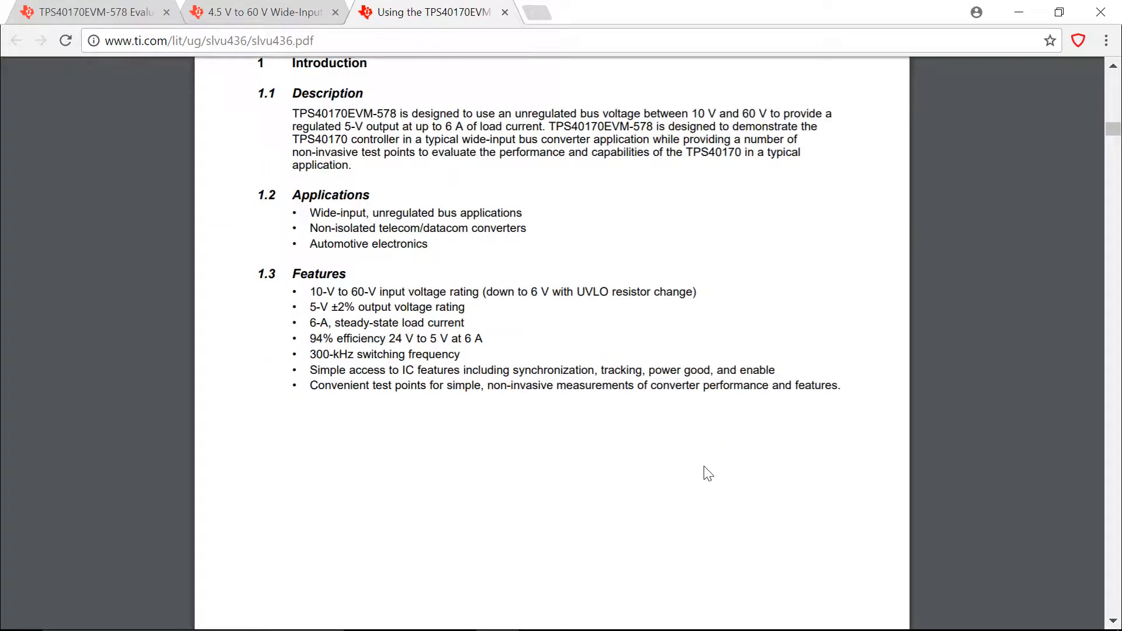
scroll(695, 404, up, 2)
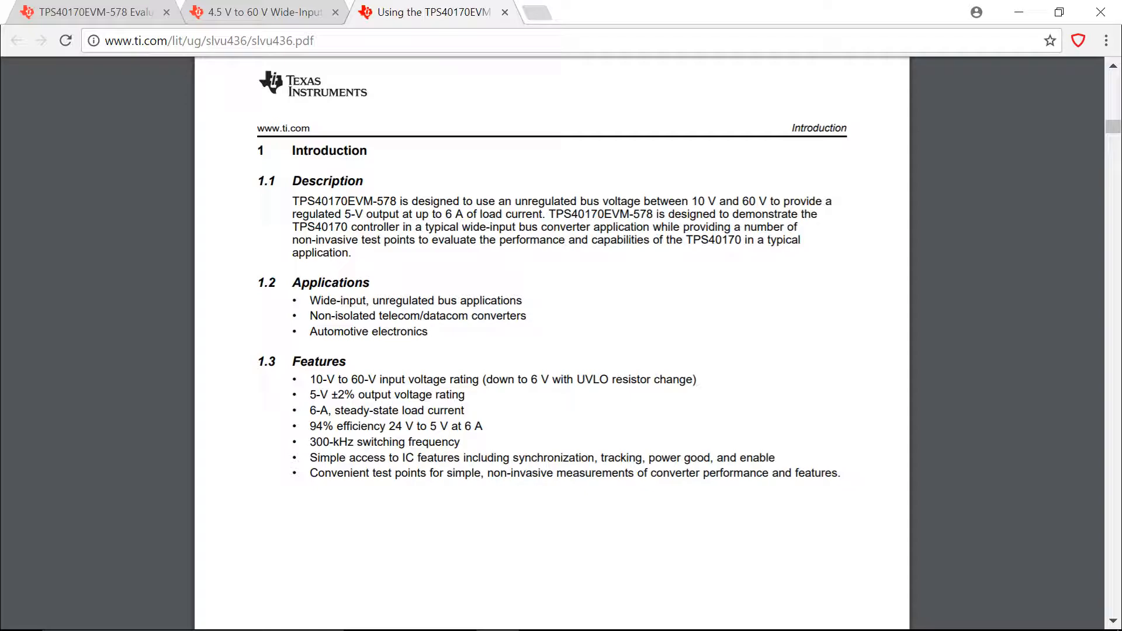
Switch to Eta Designer in a maximized window and start the new converter wizard.
click(21, 613)
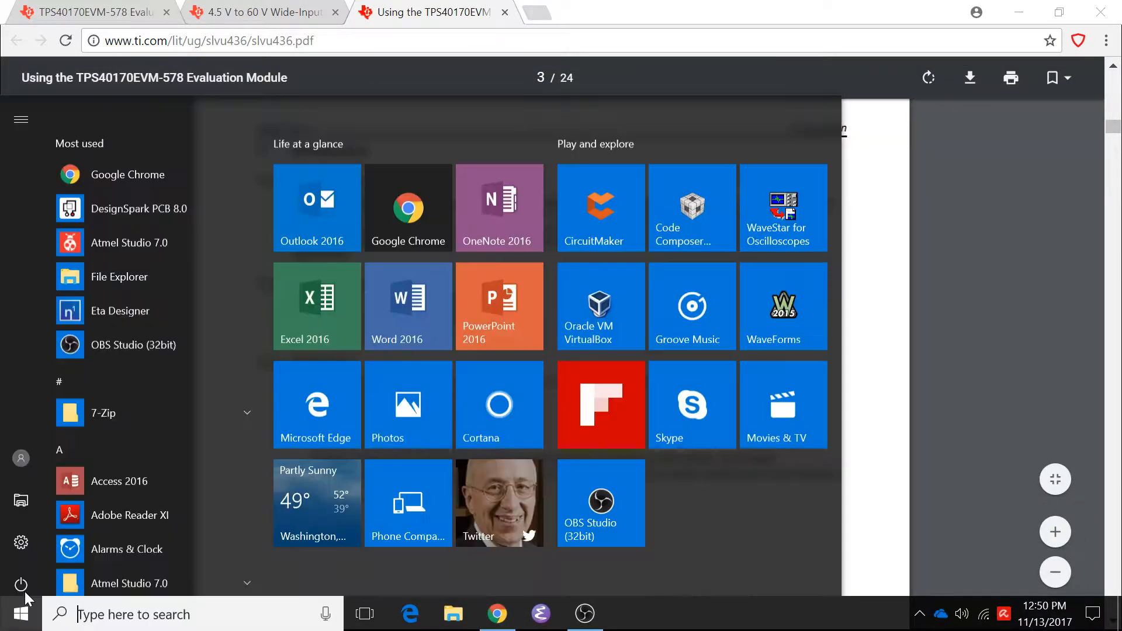
click(104, 270)
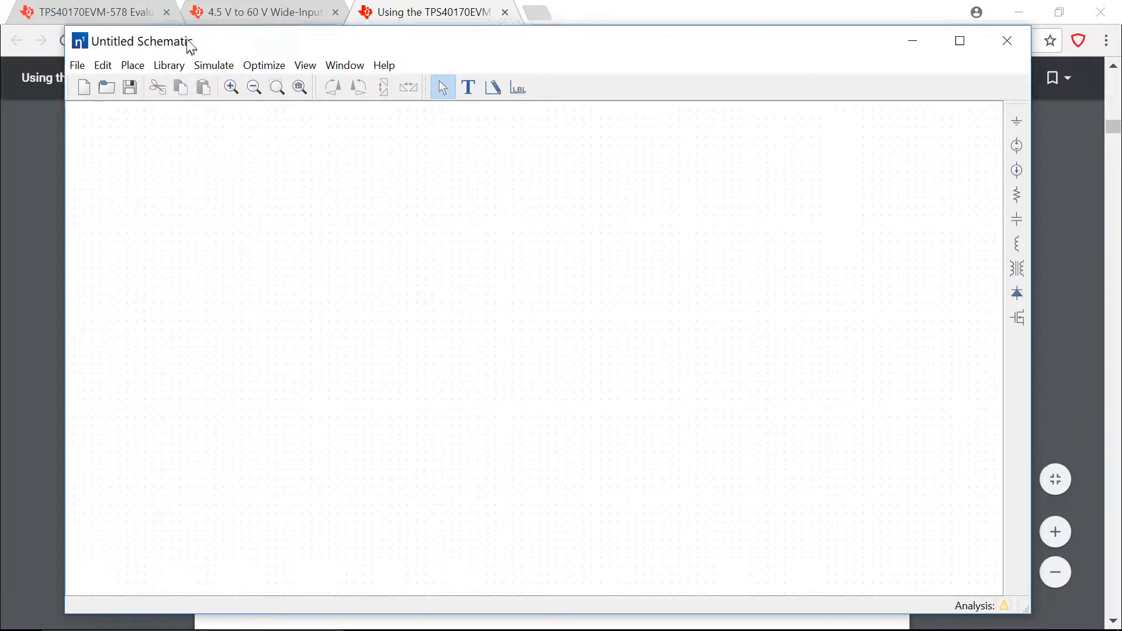
click(960, 40)
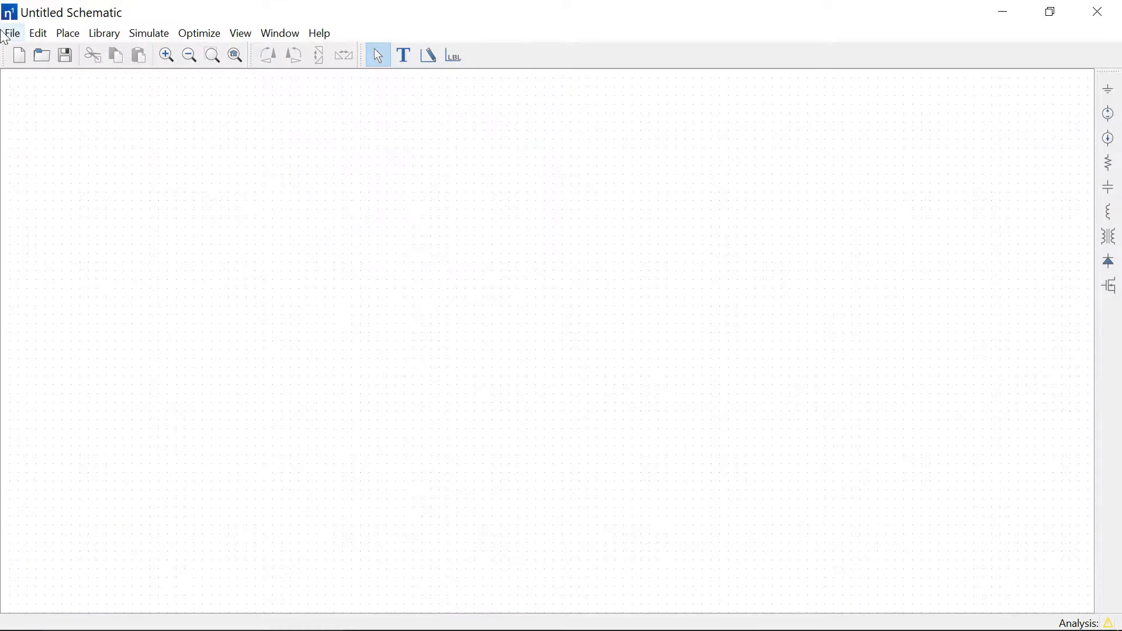
click(11, 33)
click(35, 71)
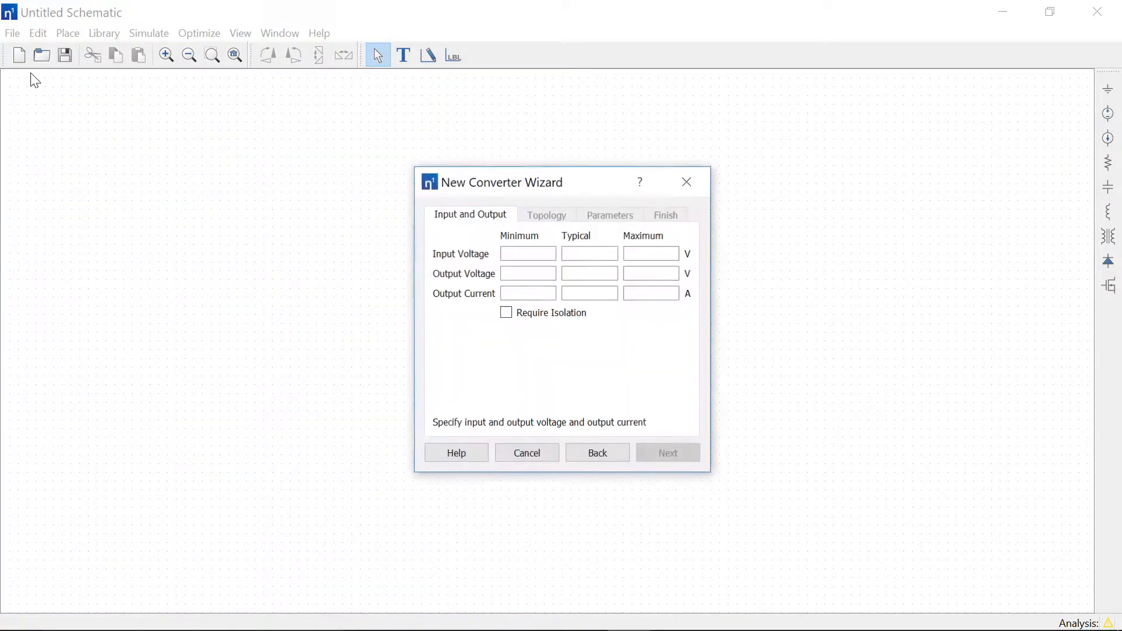
drag(519, 182, 514, 171)
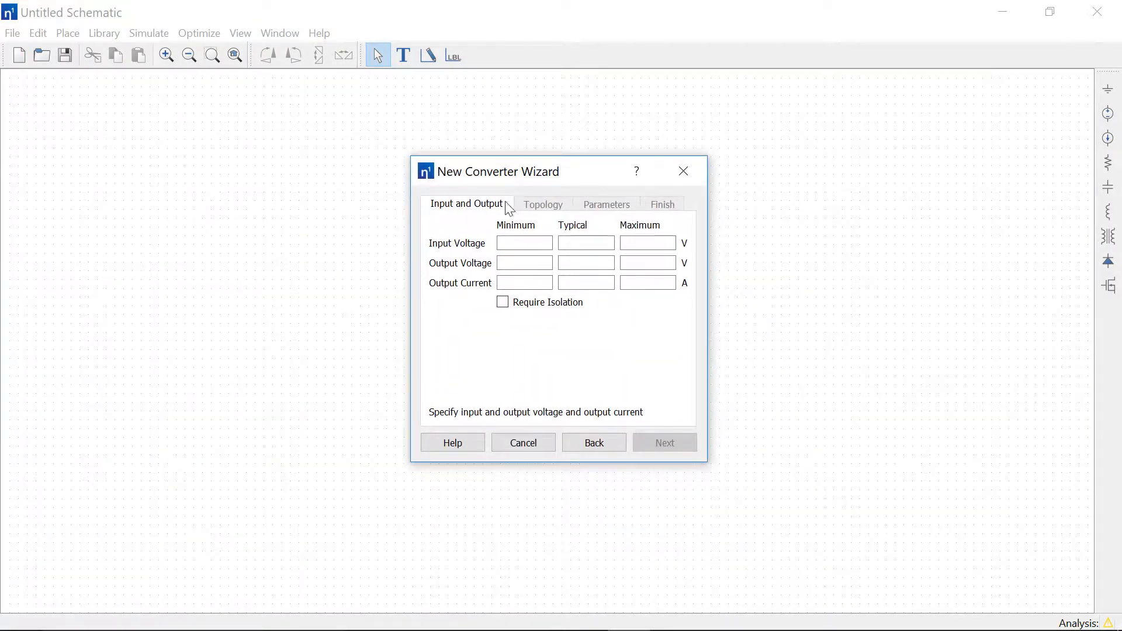
Specify input voltage 10 V minimum, 24 V typical, 60 V maximum, typical output voltage 5 V, and output current 0 to 6 A.
click(514, 242)
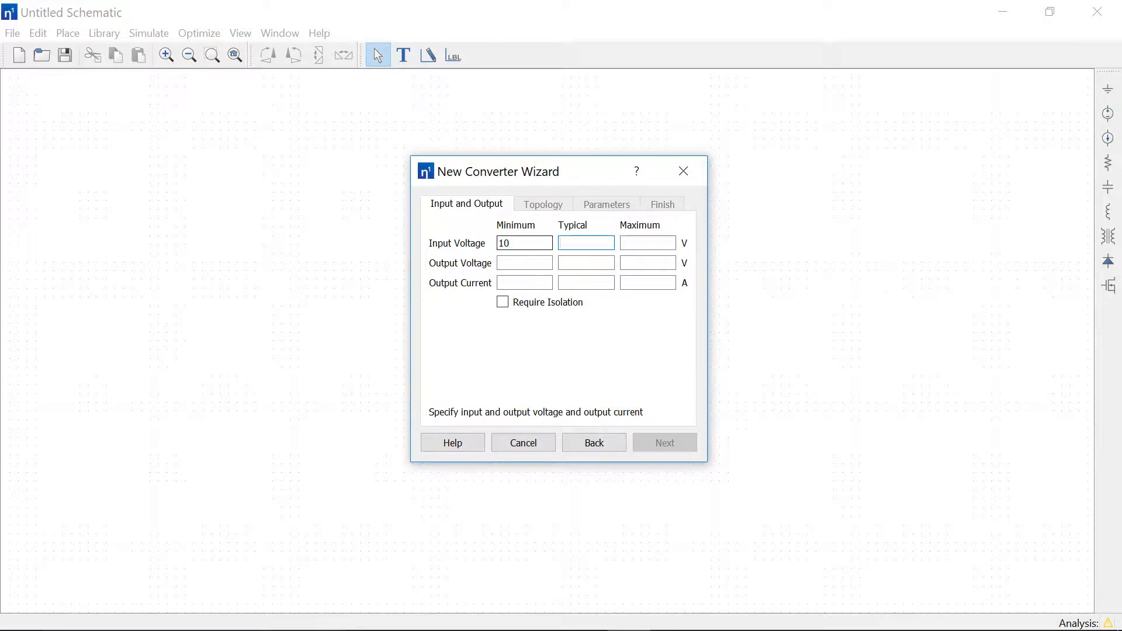
text(2)
key(Tab)
key(Tab)
key(Tab)
text(6)
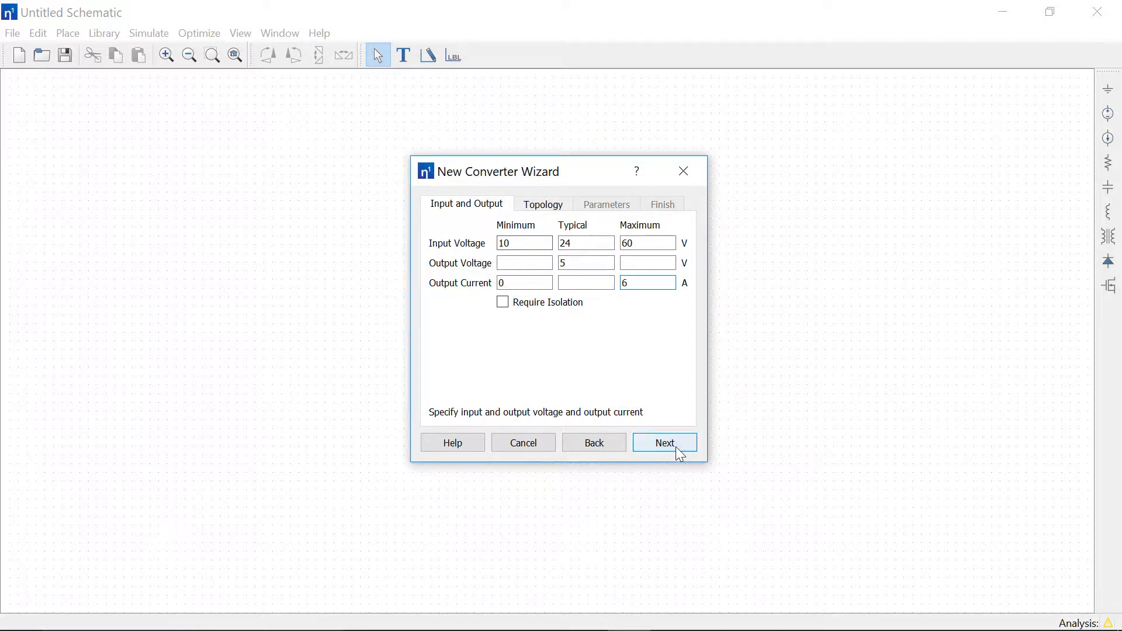
click(679, 455)
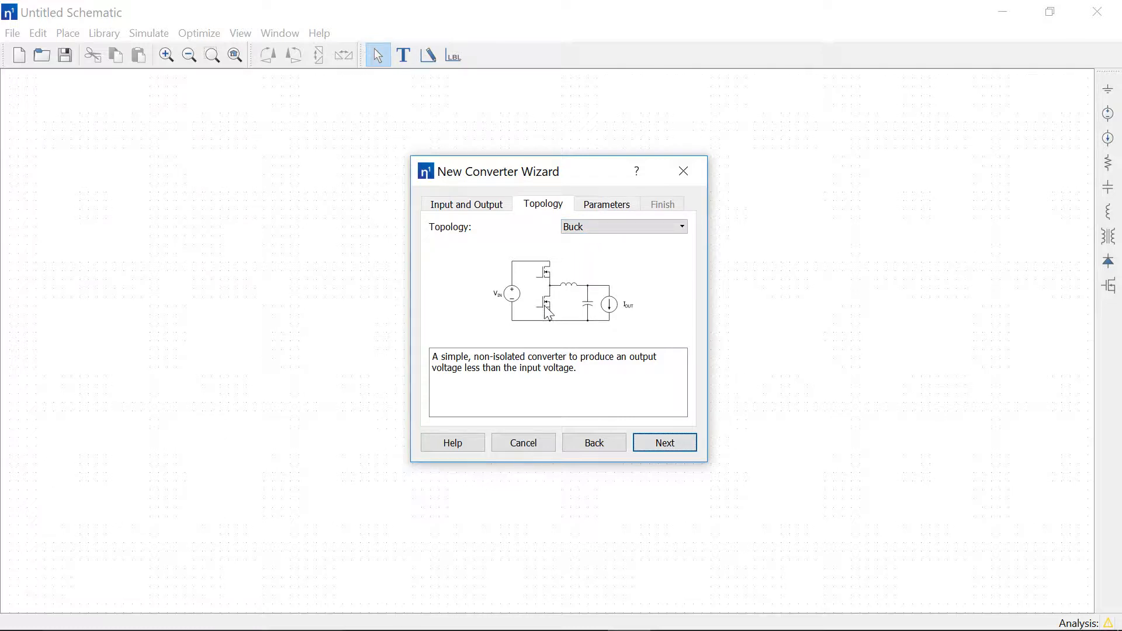
Accept the Buck topology, set the switching frequency to 300 kHz, and generate the converter schematic in a maximized window.
click(665, 442)
double_click(527, 243)
text(300)
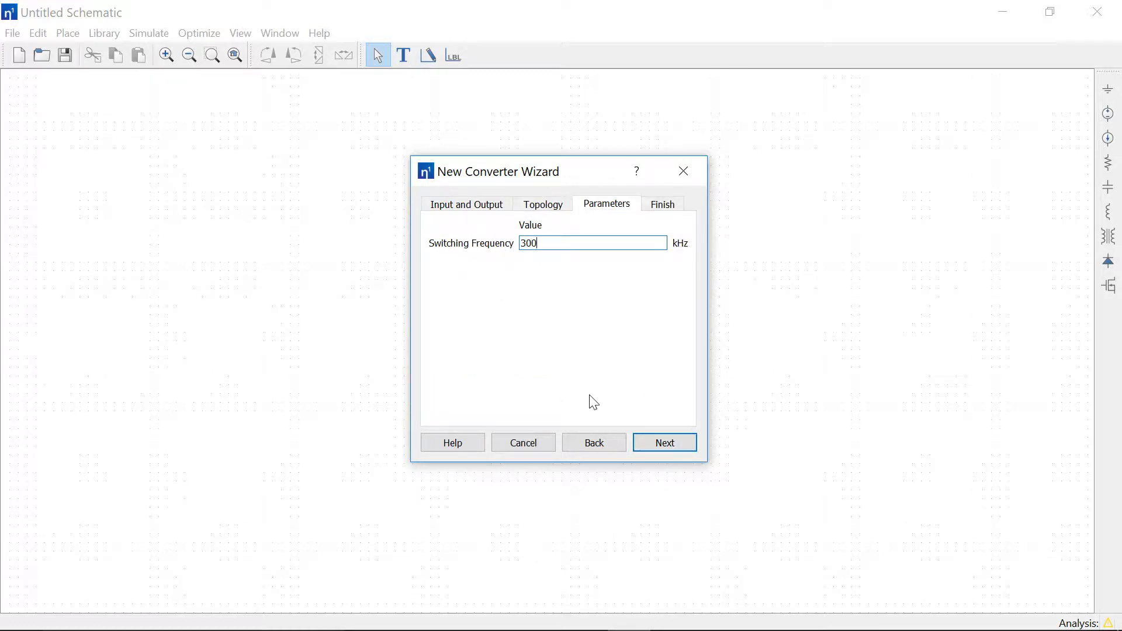
click(659, 443)
click(659, 443)
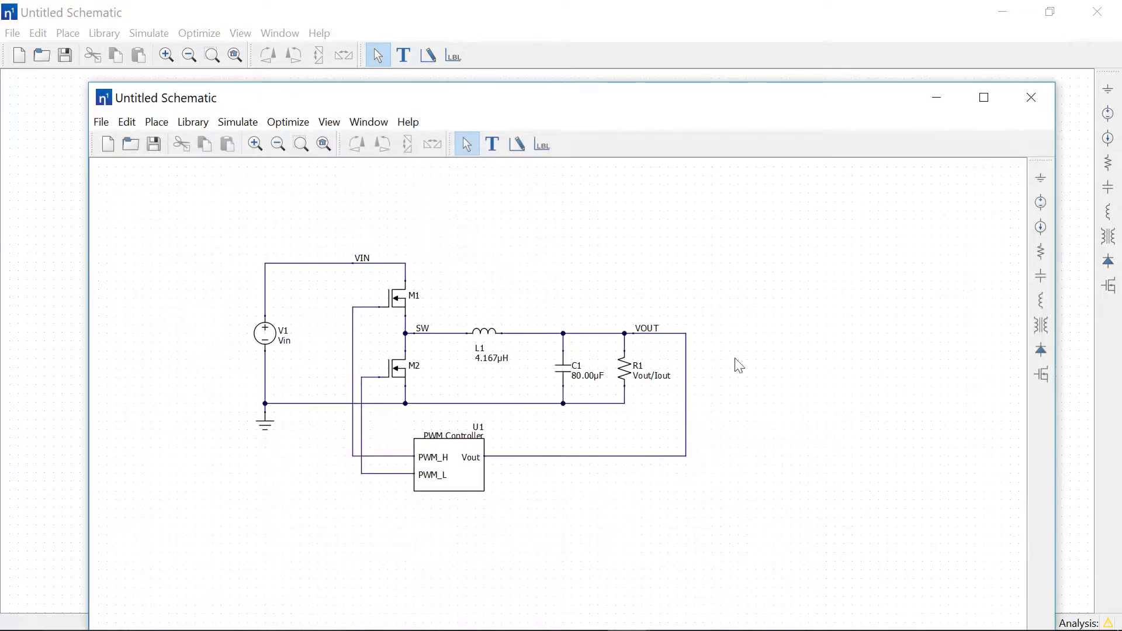
click(977, 101)
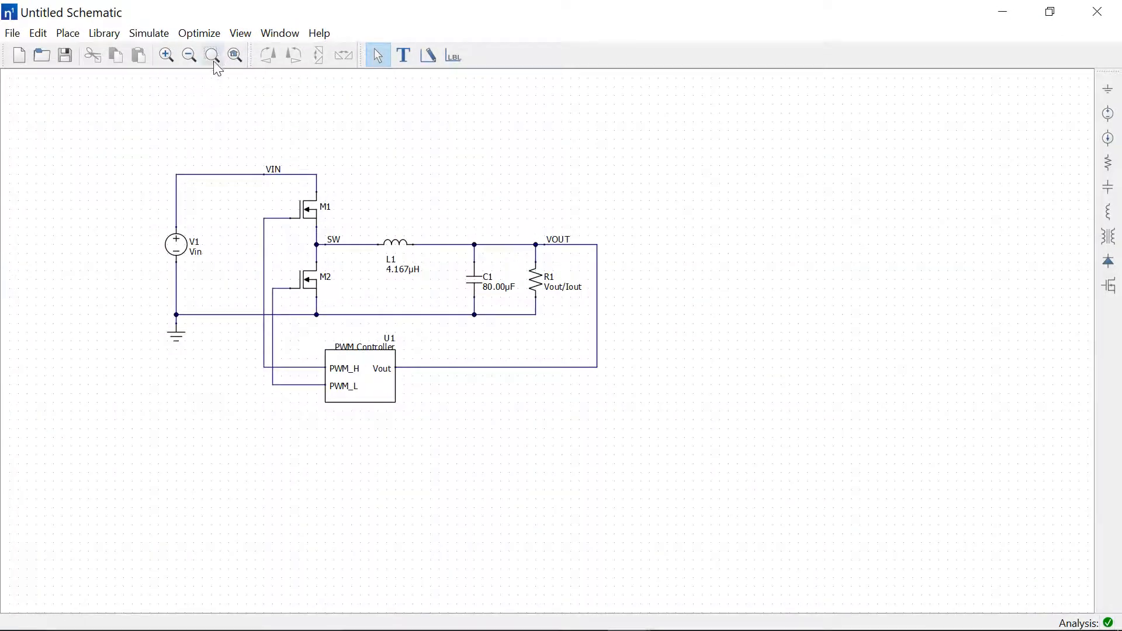
Run a transient simulation of the buck converter, review the waveforms and close the plot window.
click(167, 56)
click(167, 56)
click(167, 56)
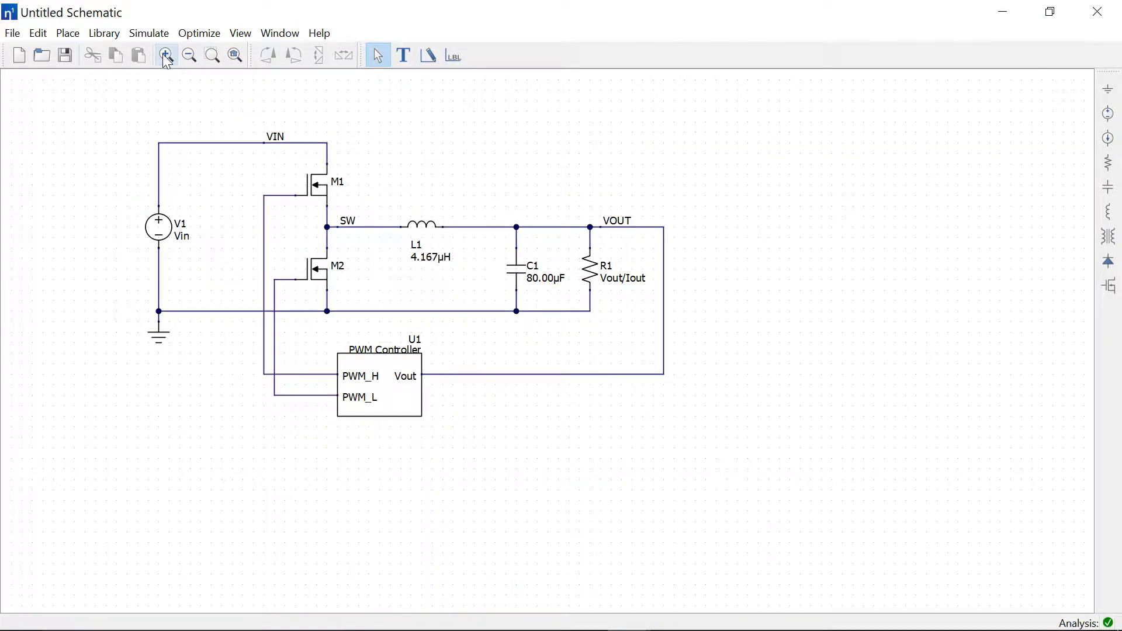
click(167, 56)
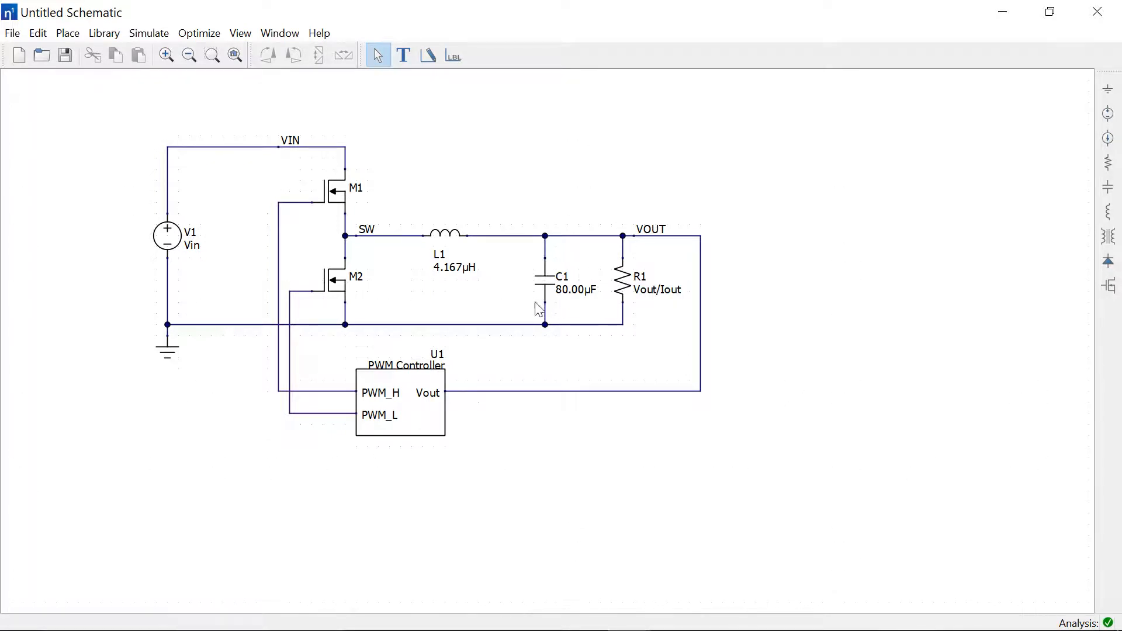
click(155, 34)
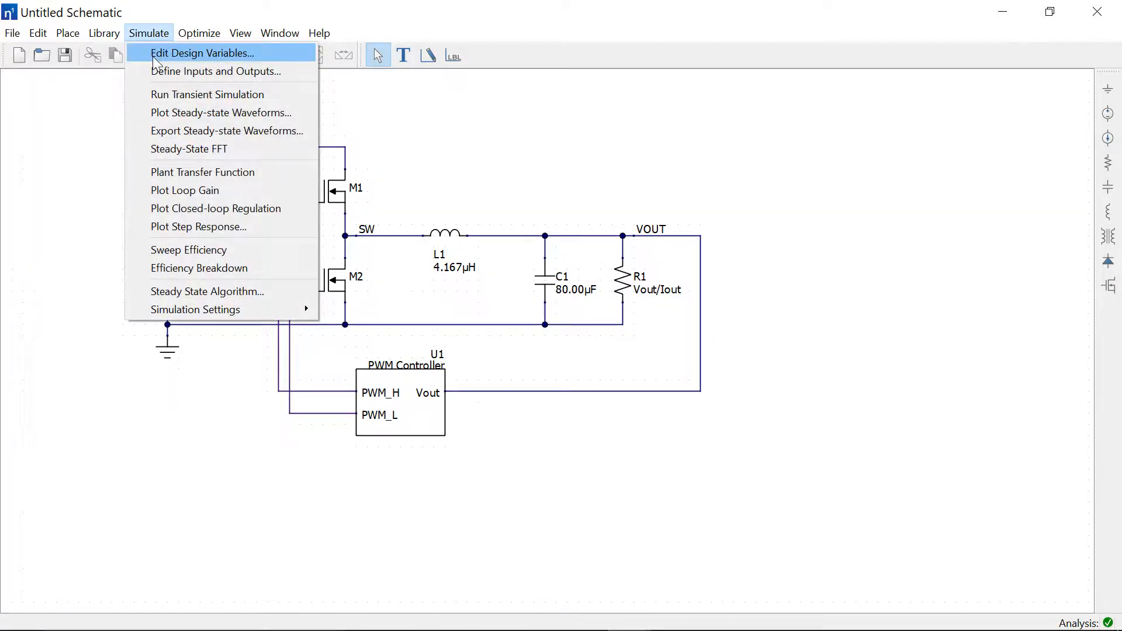
click(157, 93)
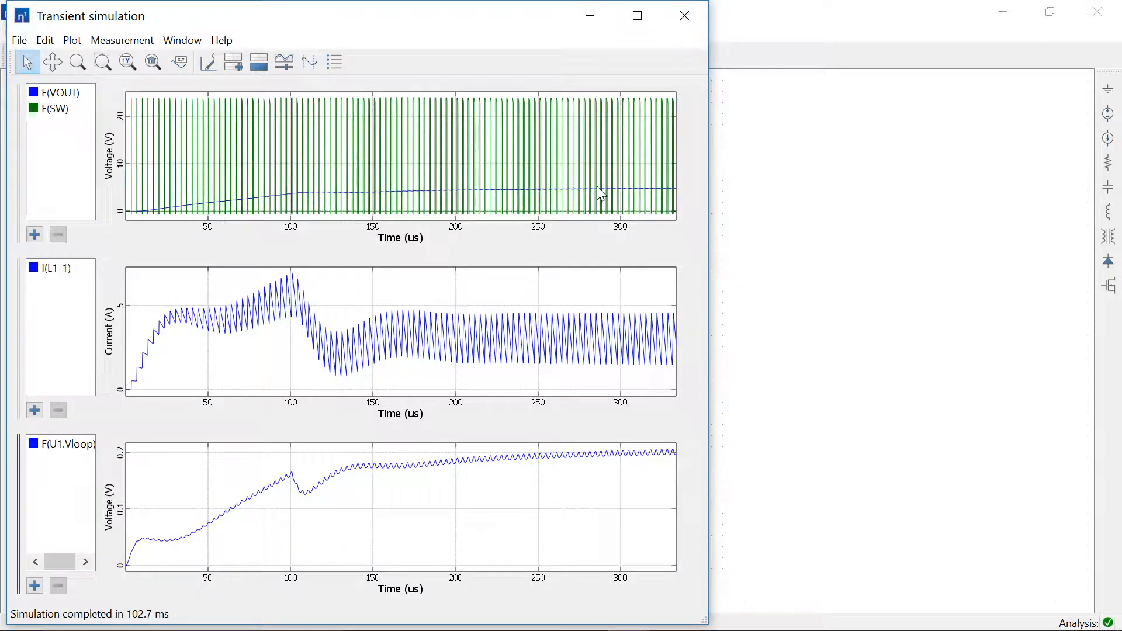
click(676, 22)
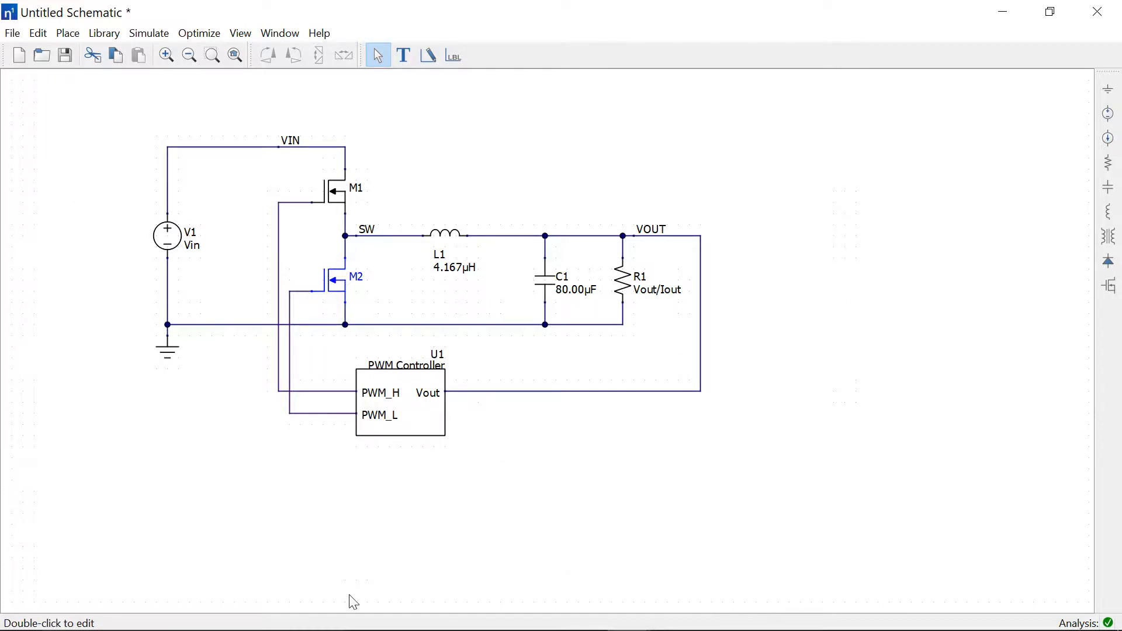
Switch to the user's guide in Chrome and find the Q1 and Q2 MOSFET part numbers in the bill of materials.
click(497, 620)
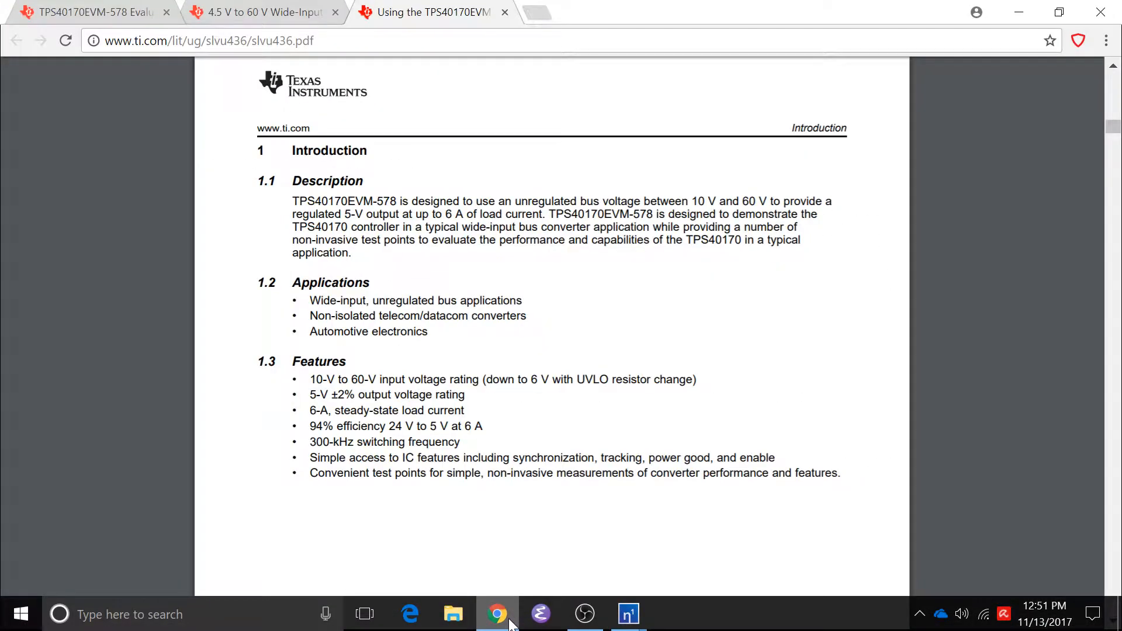
scroll(556, 341, down, 10)
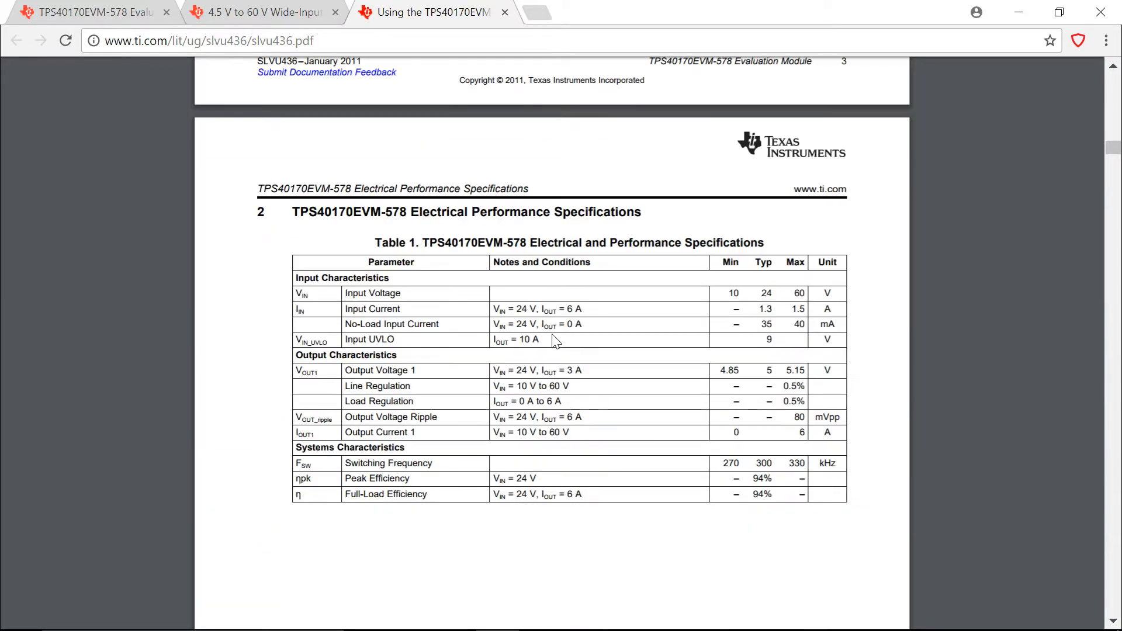
scroll(555, 341, down, 20)
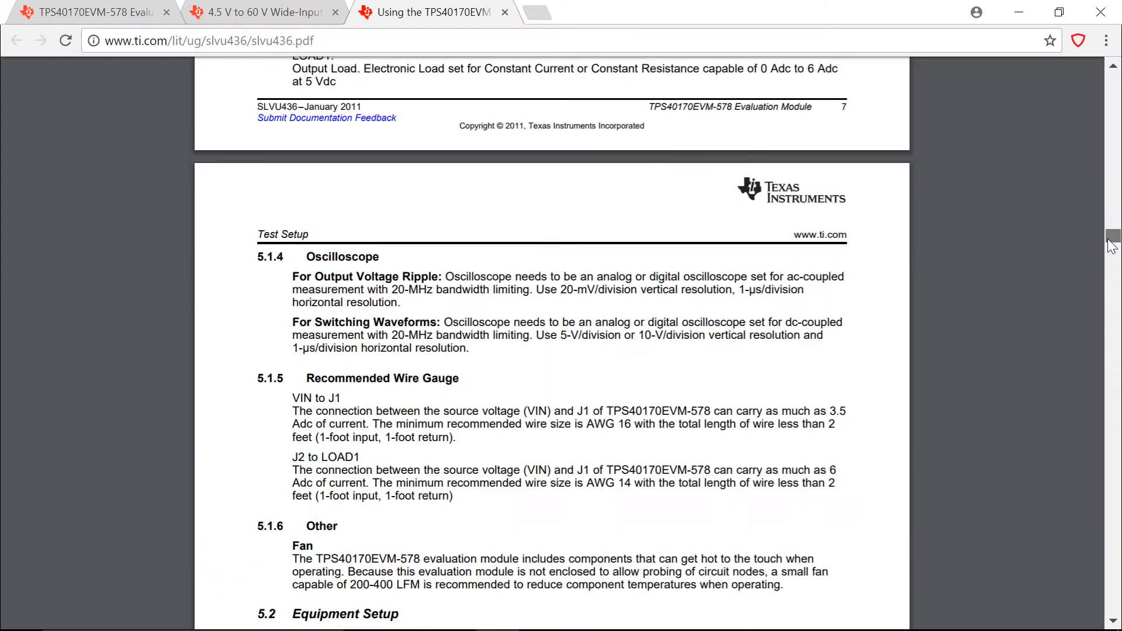
drag(1111, 254, 1078, 542)
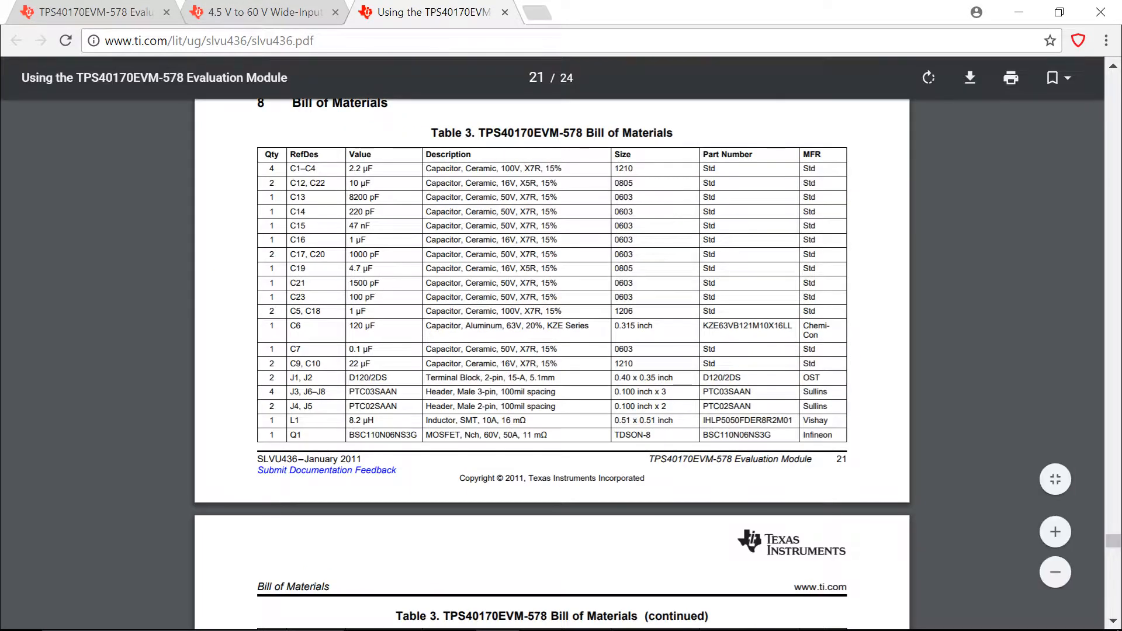
scroll(551, 363, down, 3)
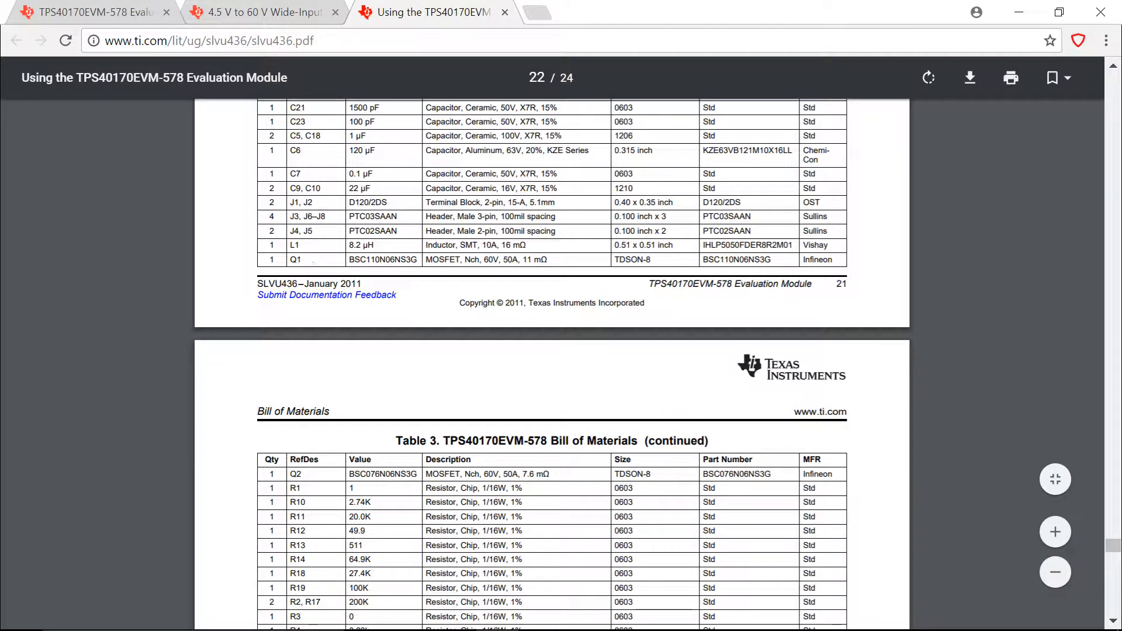
drag(349, 260, 385, 260)
Switch back to the buck schematic in Eta Designer, convert M2 to a library component and open its transistor part list.
mouse_move(587, 626)
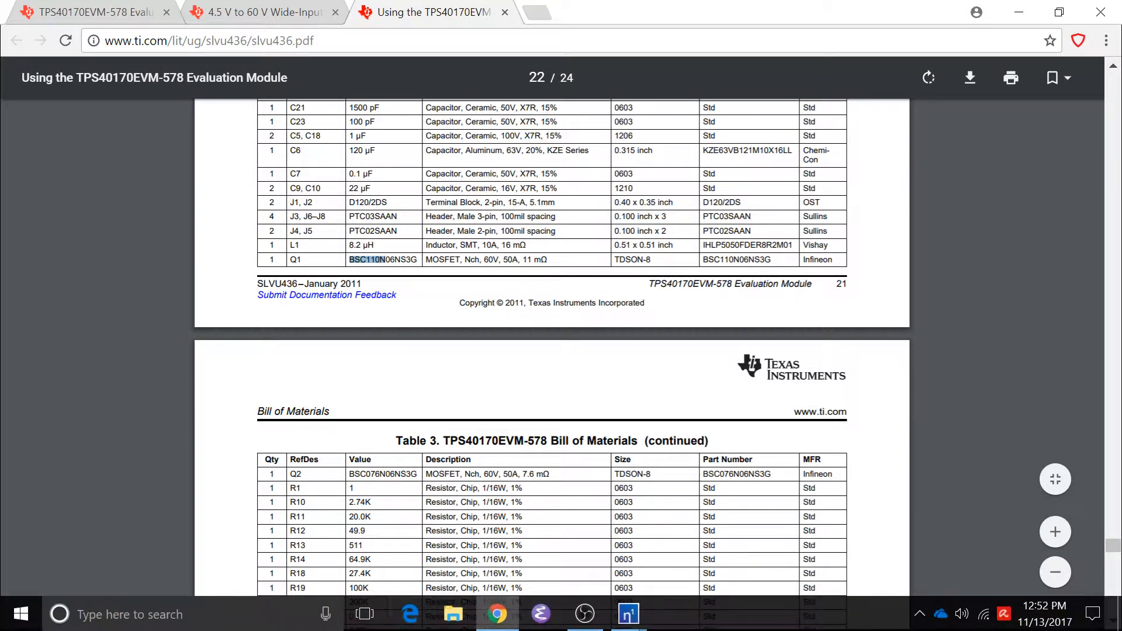
mouse_move(629, 614)
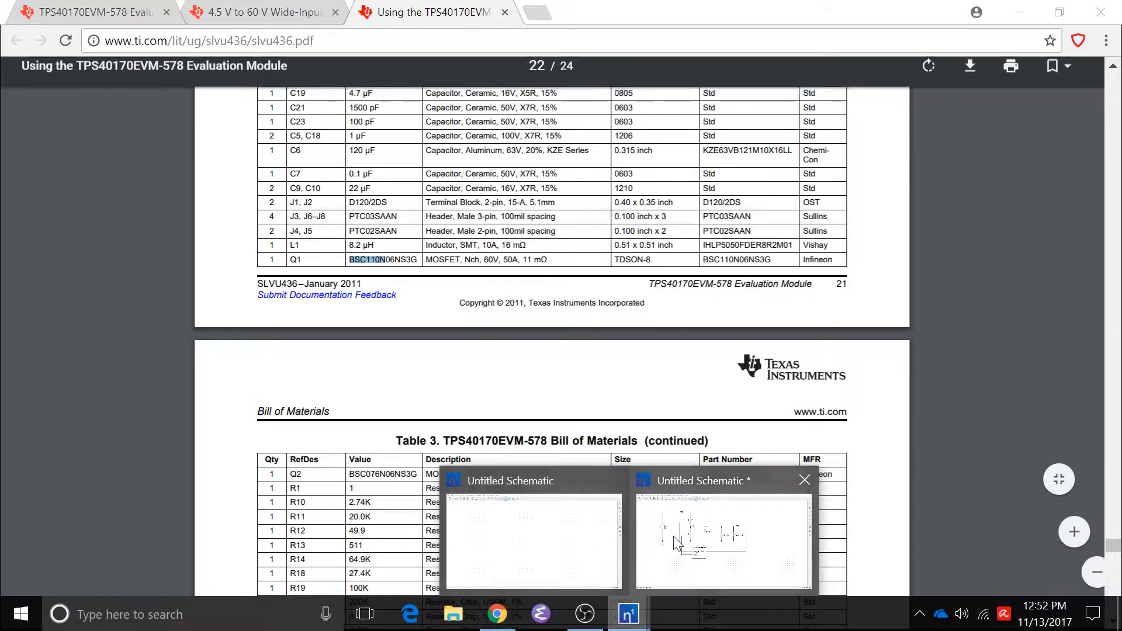
click(731, 526)
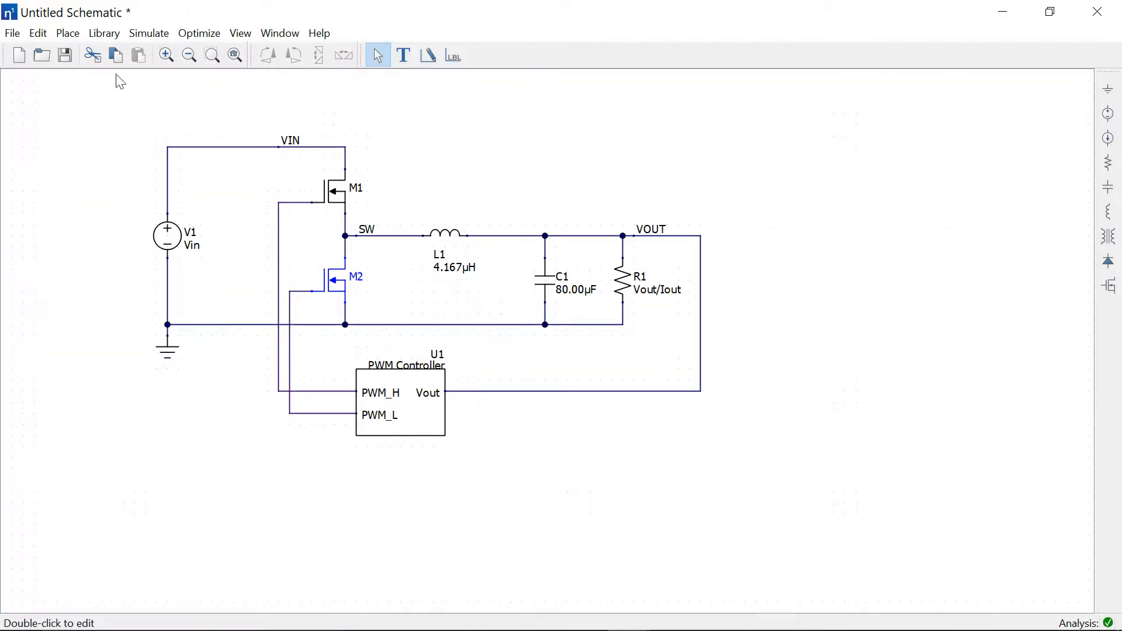
click(76, 34)
mouse_move(104, 34)
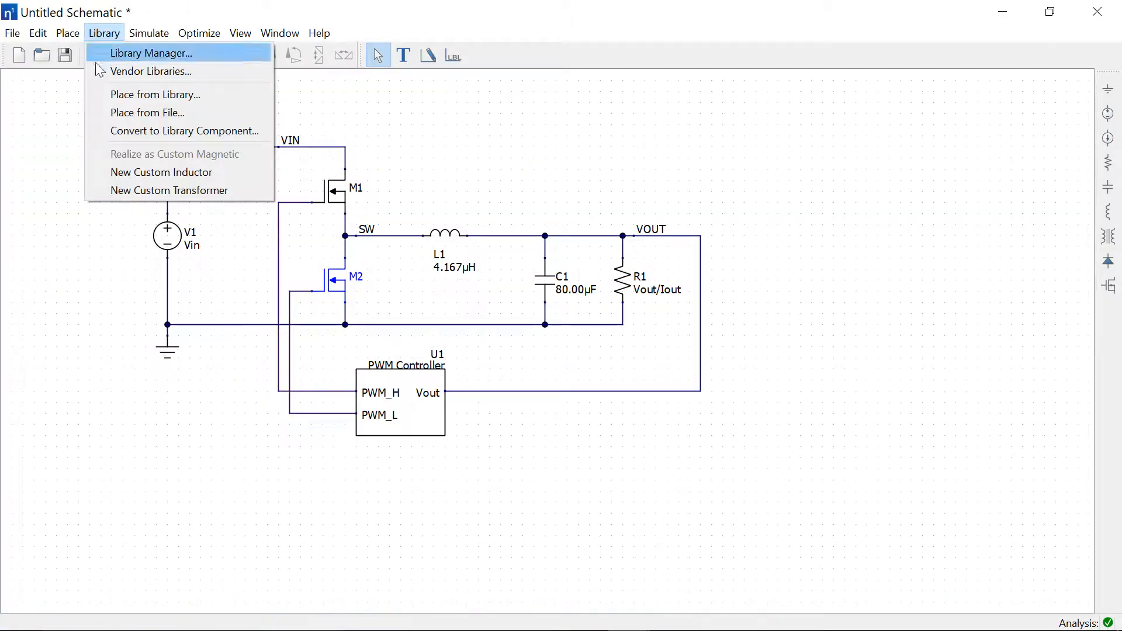
click(117, 131)
click(670, 257)
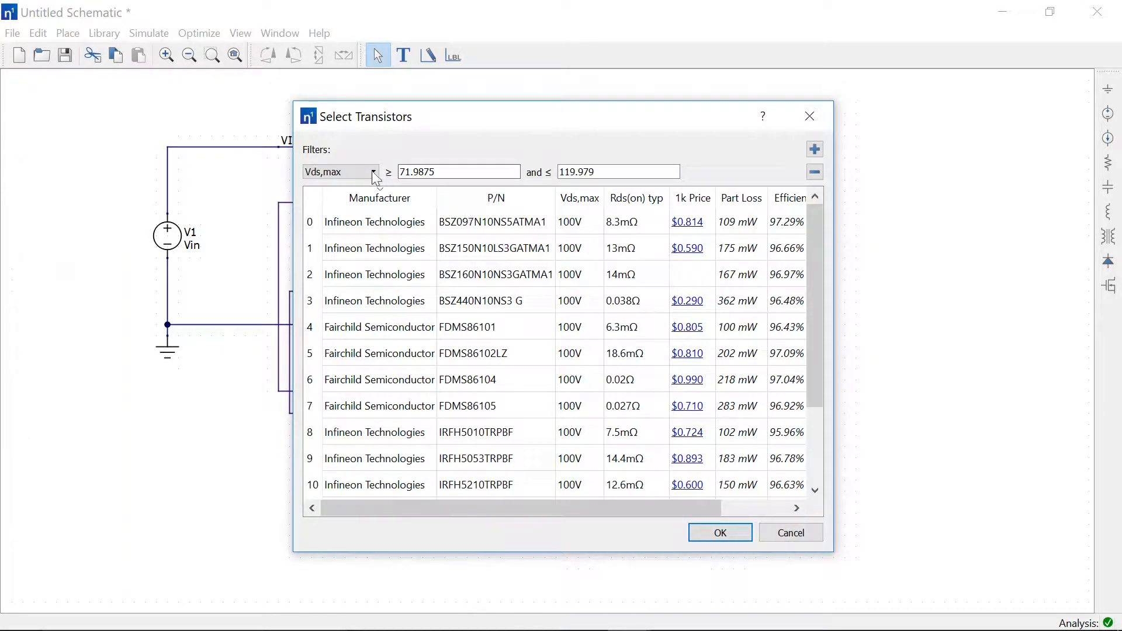
Set the minimum Vds,max filter to 50 and assign the Infineon BSC076N06NS3 G part to transistor M2.
drag(437, 172, 379, 171)
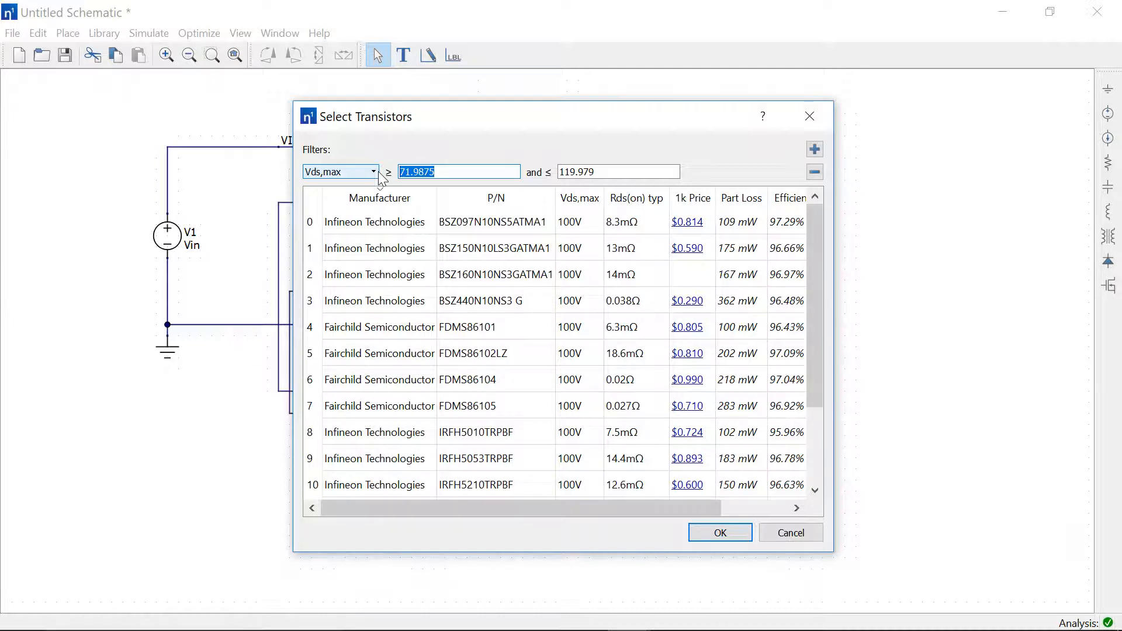
text(50)
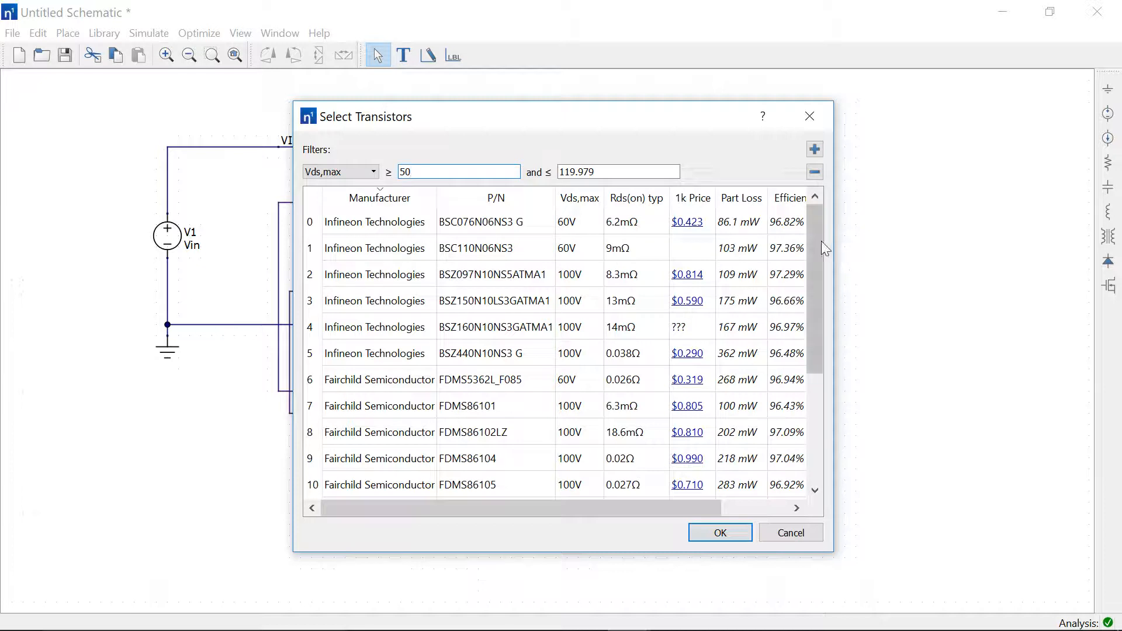
click(574, 225)
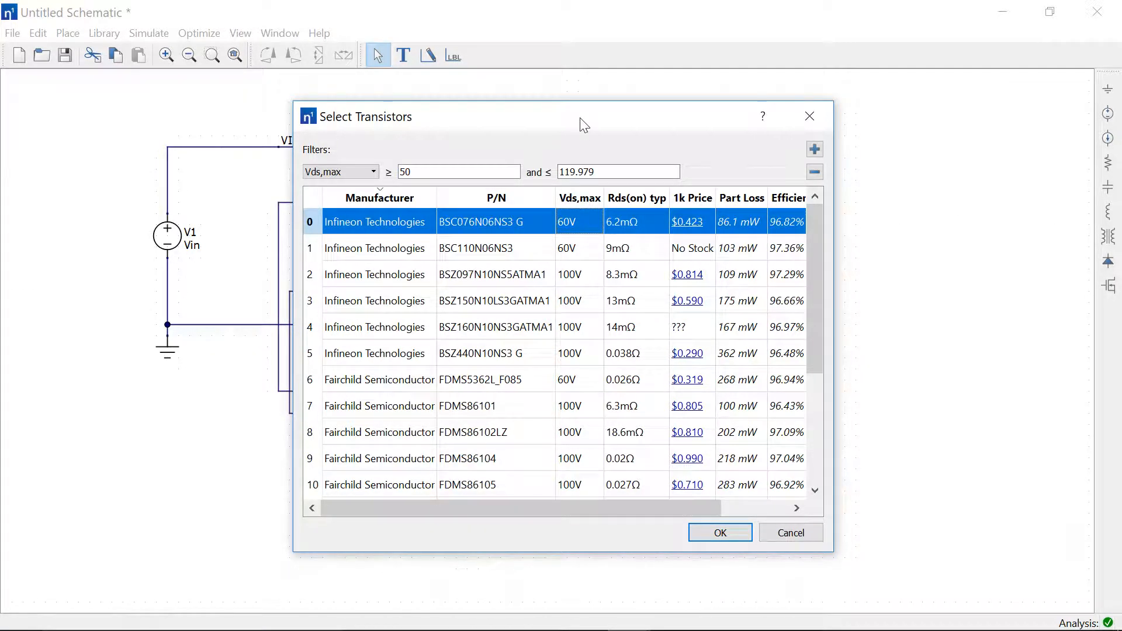
click(720, 533)
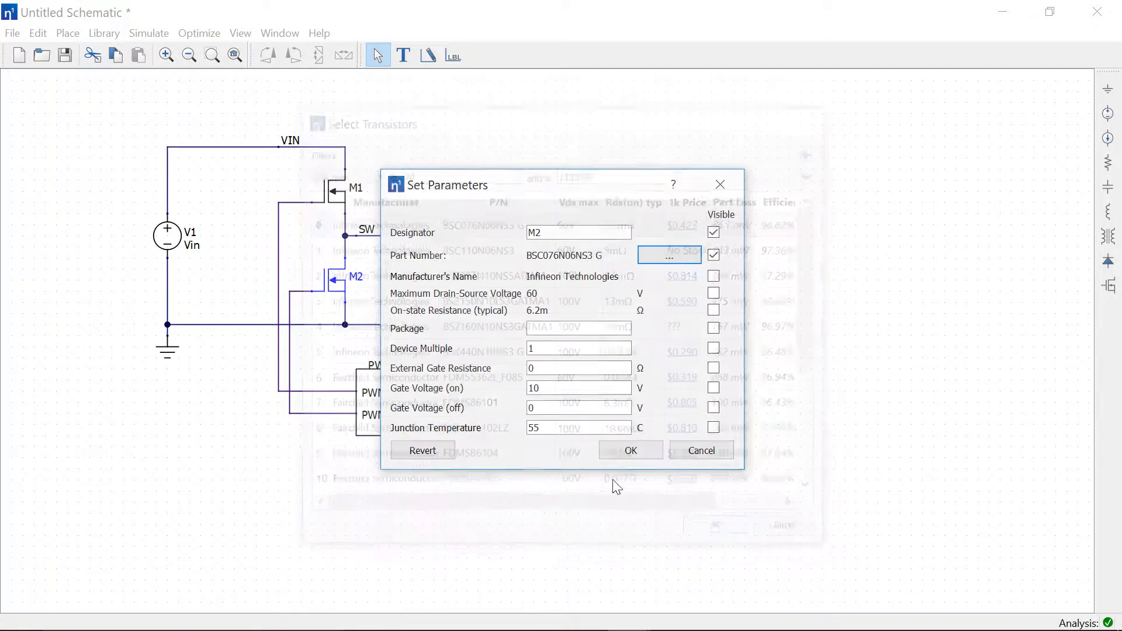
click(637, 453)
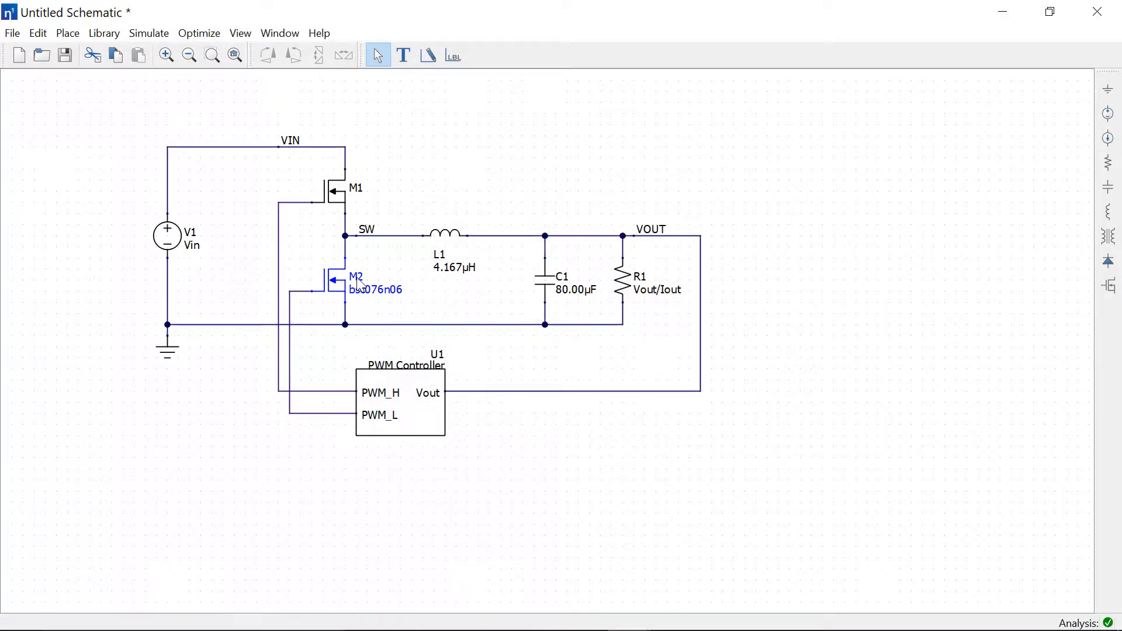
Convert M1 to a library component, filtering transistors to a minimum Vds,max of 50 and assigning the Infineon BSC110N06NS3 part.
click(336, 208)
click(104, 34)
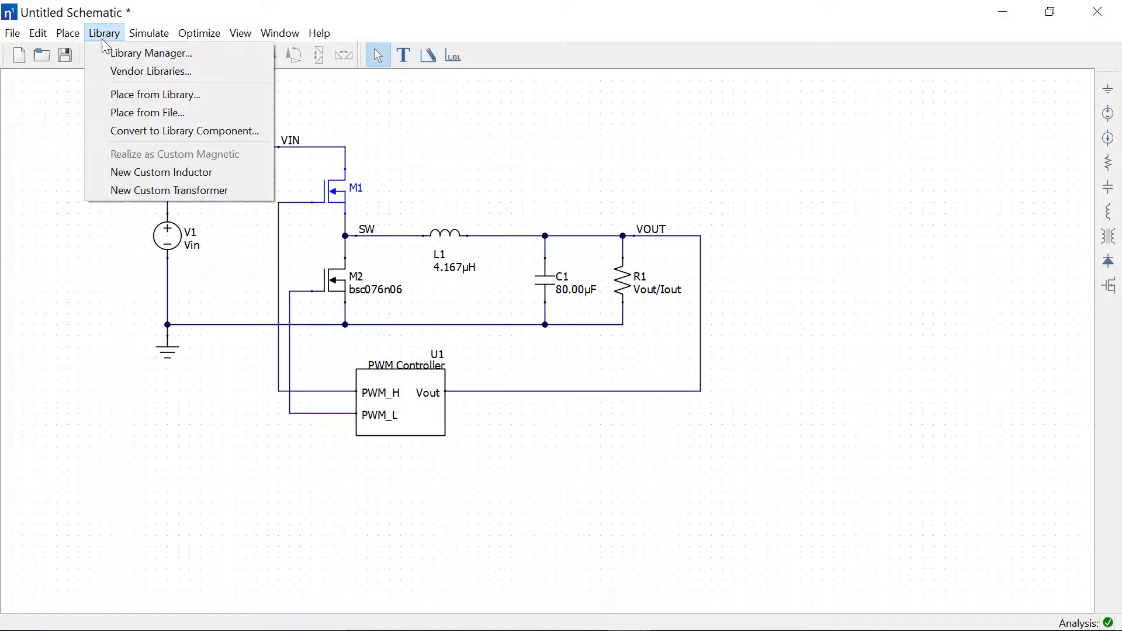
click(117, 136)
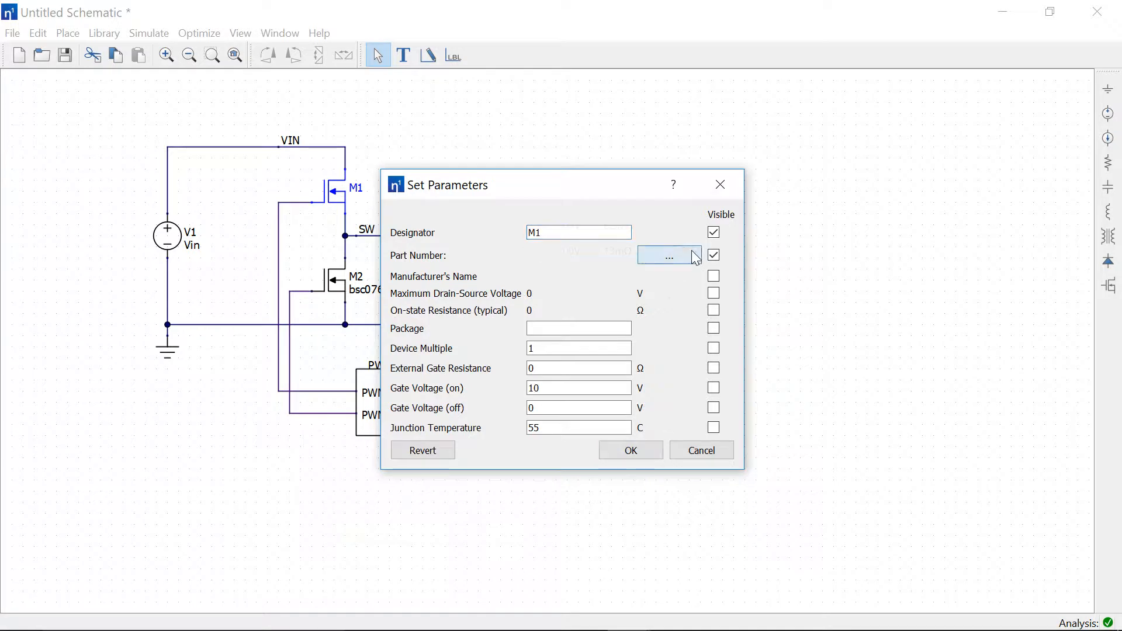
click(691, 258)
double_click(412, 172)
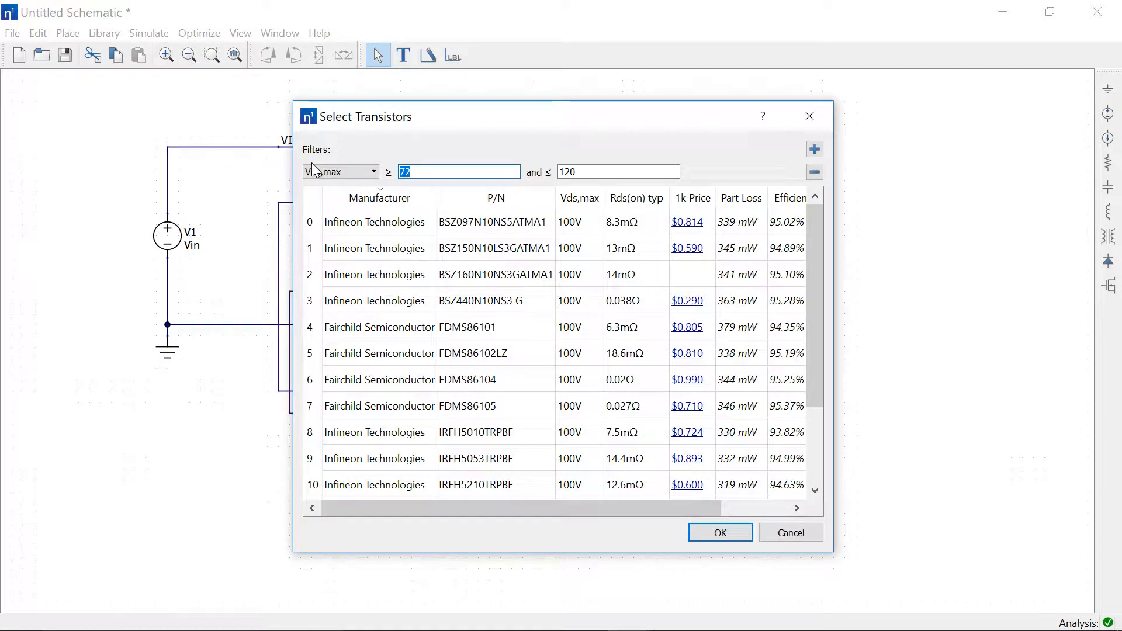
text(50)
key(Tab)
double_click(478, 249)
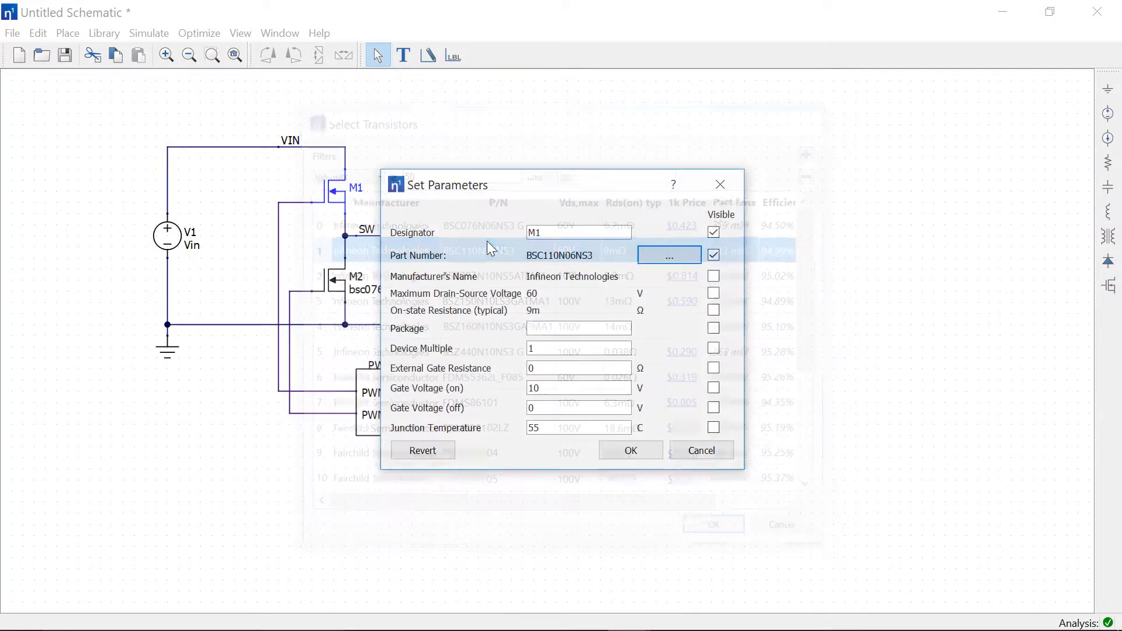
click(631, 451)
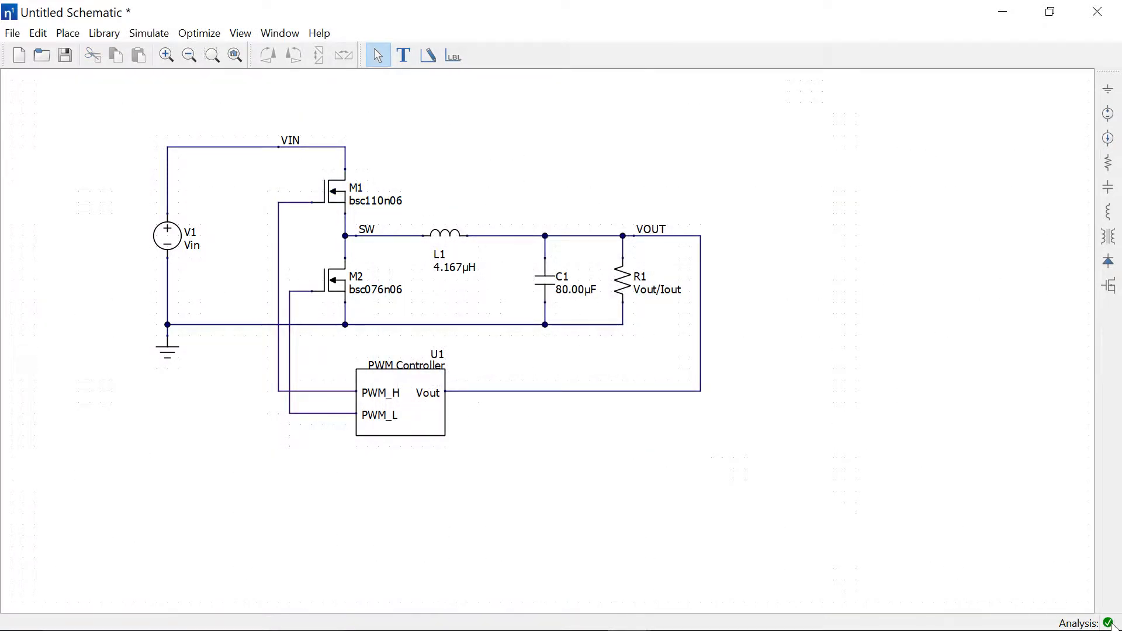
mouse_move(1112, 623)
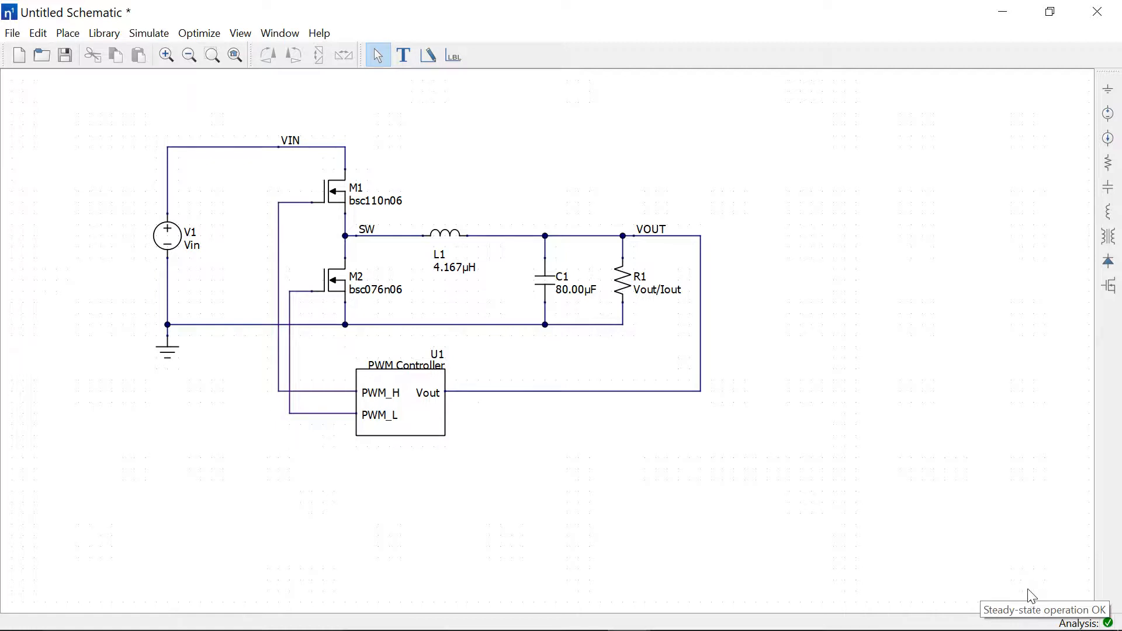
Convert inductor L1 to a library component and assign the 8.2 µH Vishay IHLP5050FDER8R2M01 part.
click(443, 235)
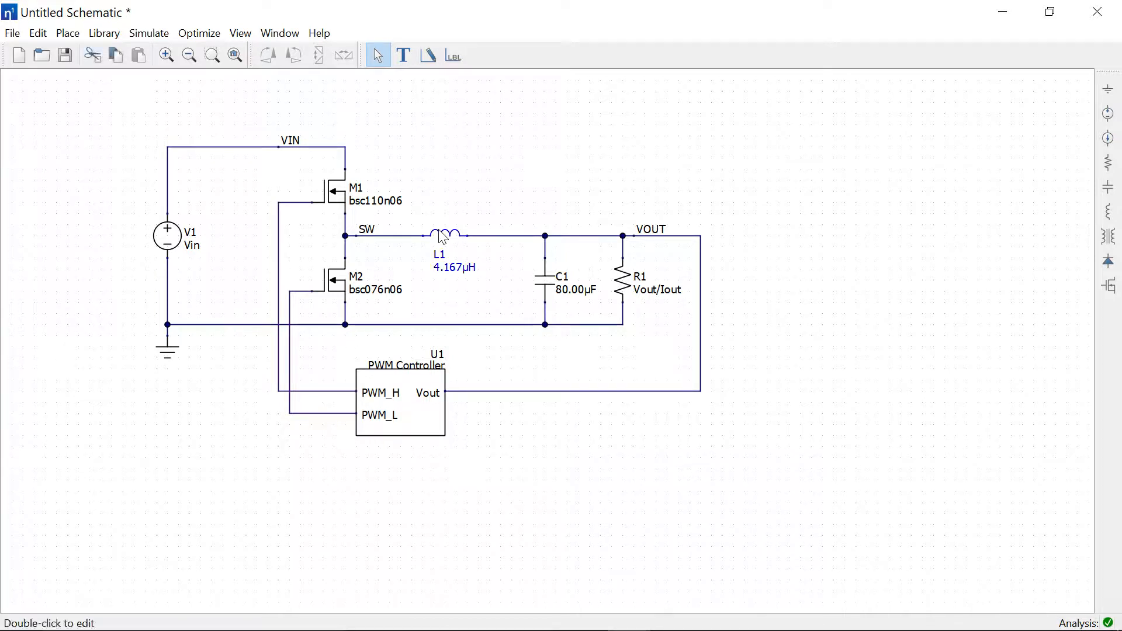
click(119, 36)
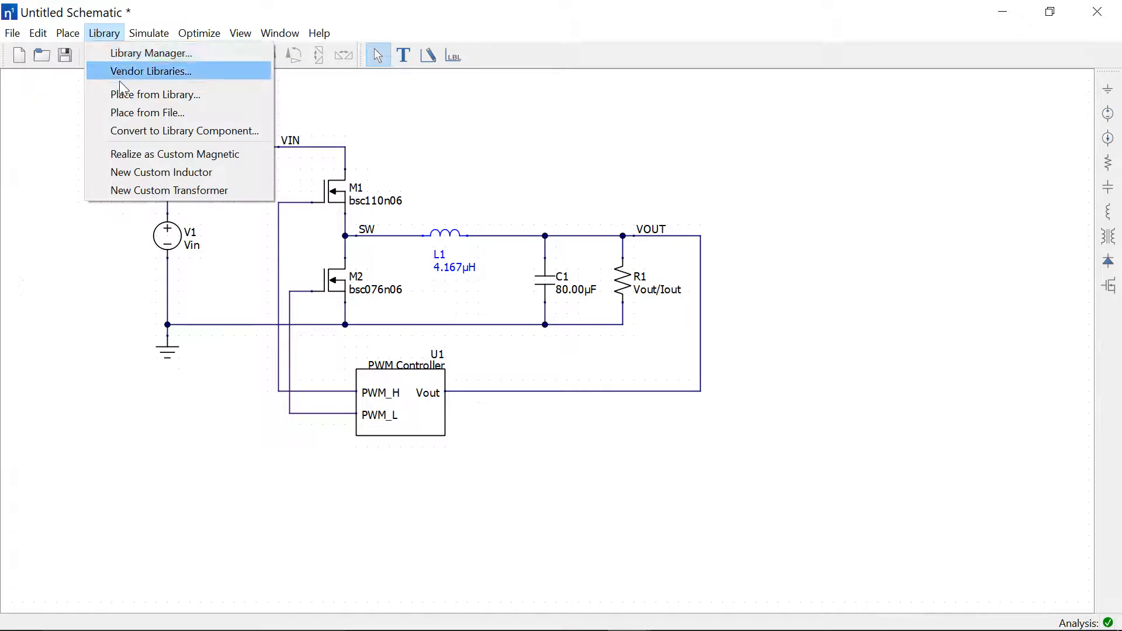
click(134, 131)
click(676, 286)
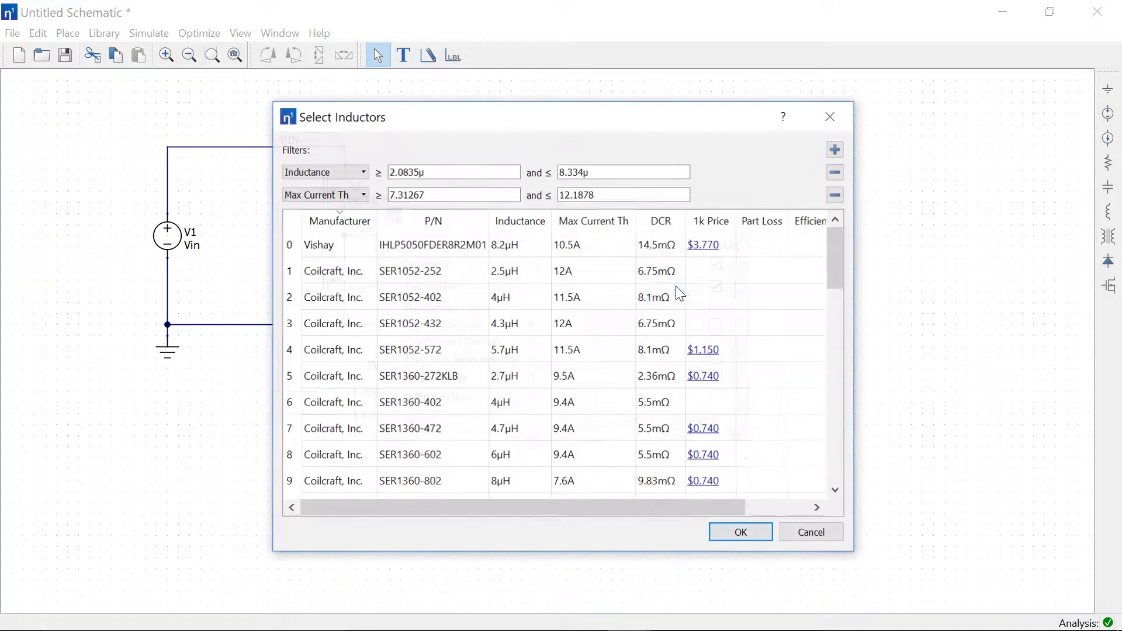
click(481, 255)
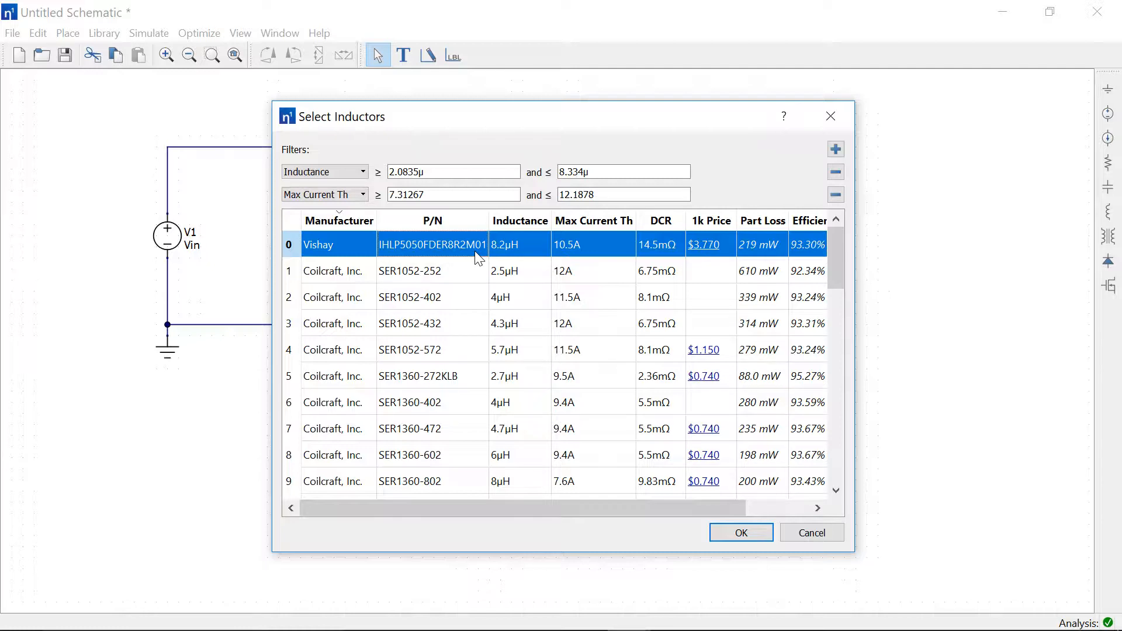
click(717, 533)
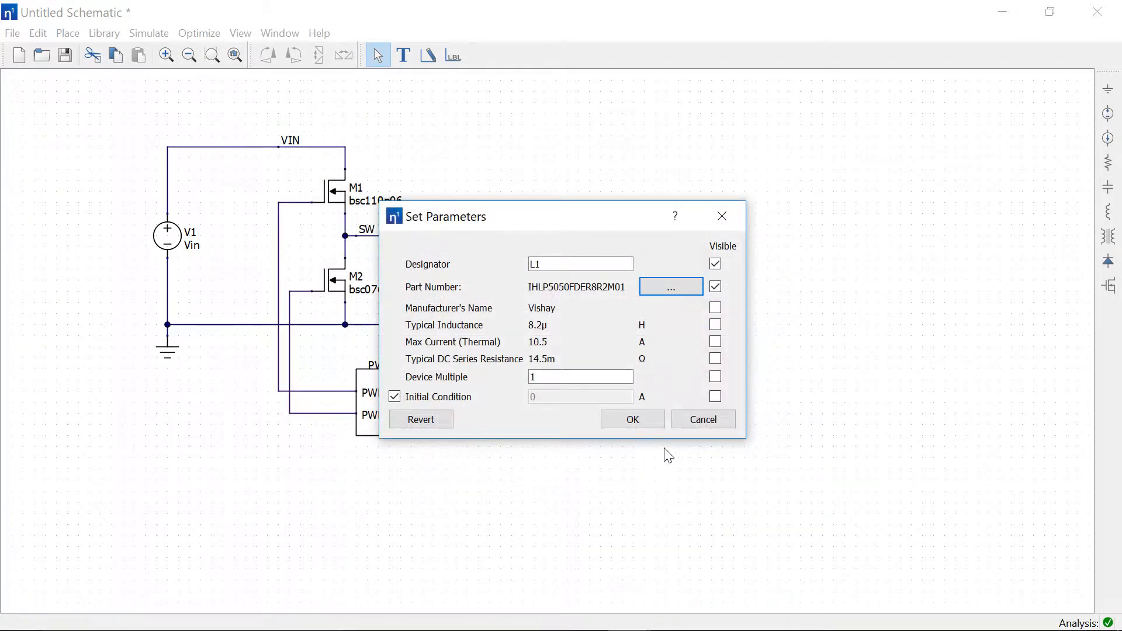
click(656, 426)
click(659, 429)
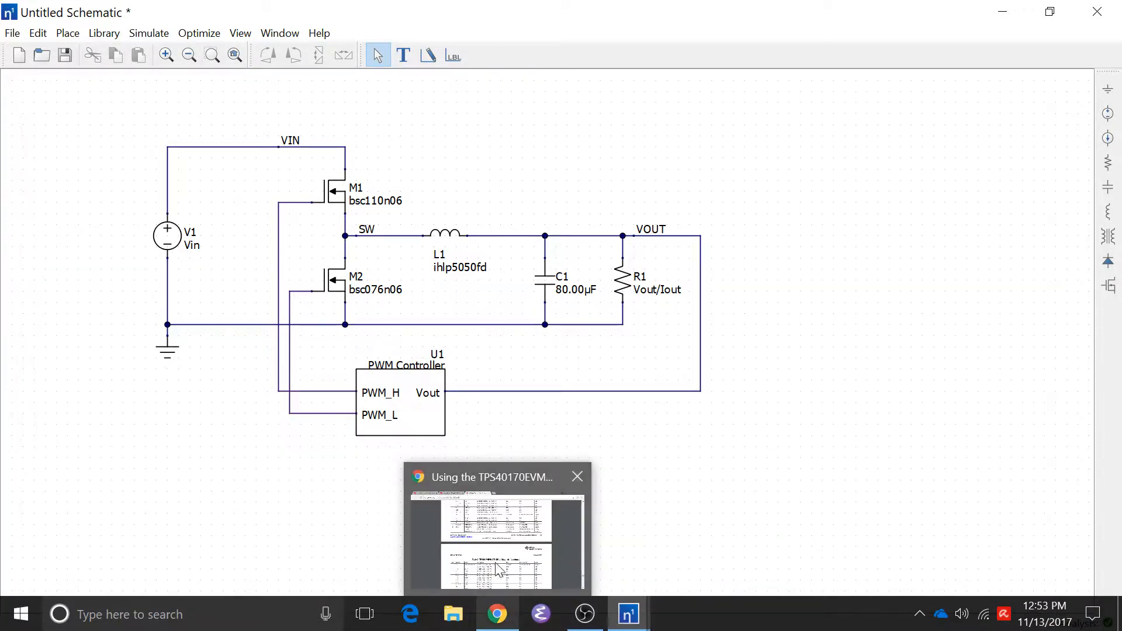
Switch to the user's guide in Chrome and find the output capacitors in the TPS40170EVM-578 schematic.
click(496, 620)
scroll(867, 329, up, 6)
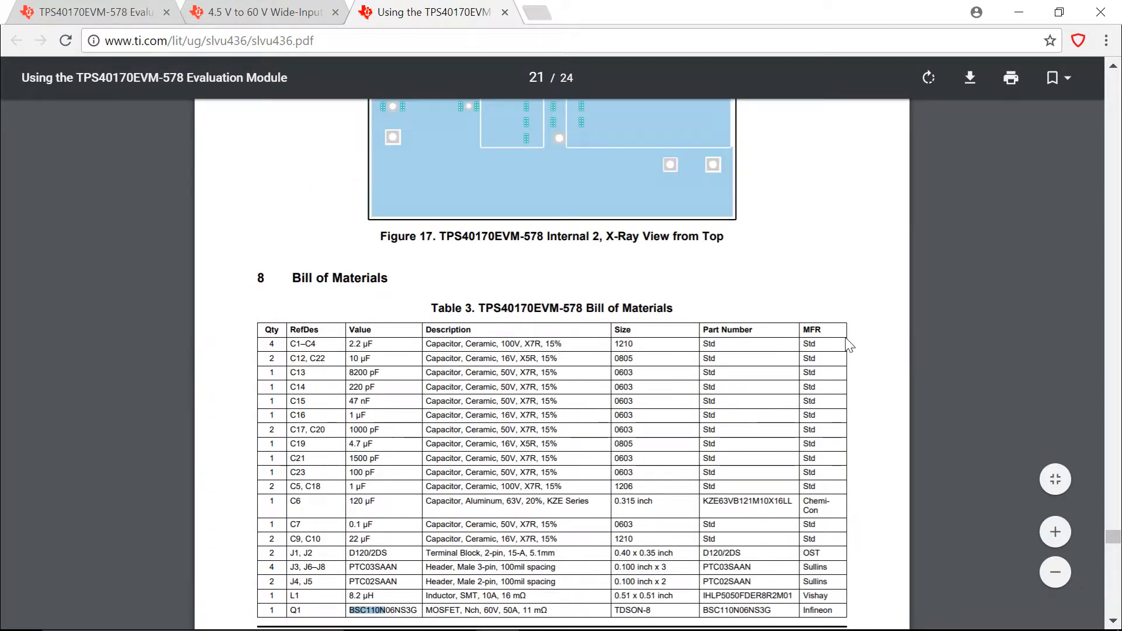
drag(1106, 537, 1107, 168)
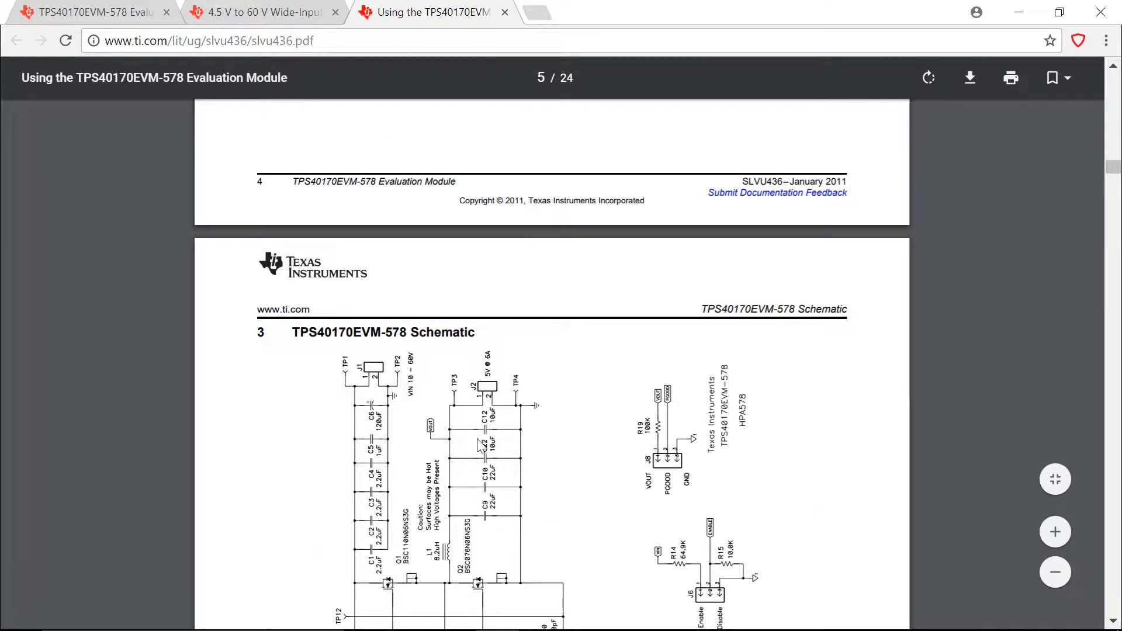
Switch back to the buck schematic in Eta Designer, shift C1 slightly toward R1 and place a new capacitor between L1 and C1.
key(alt+Tab)
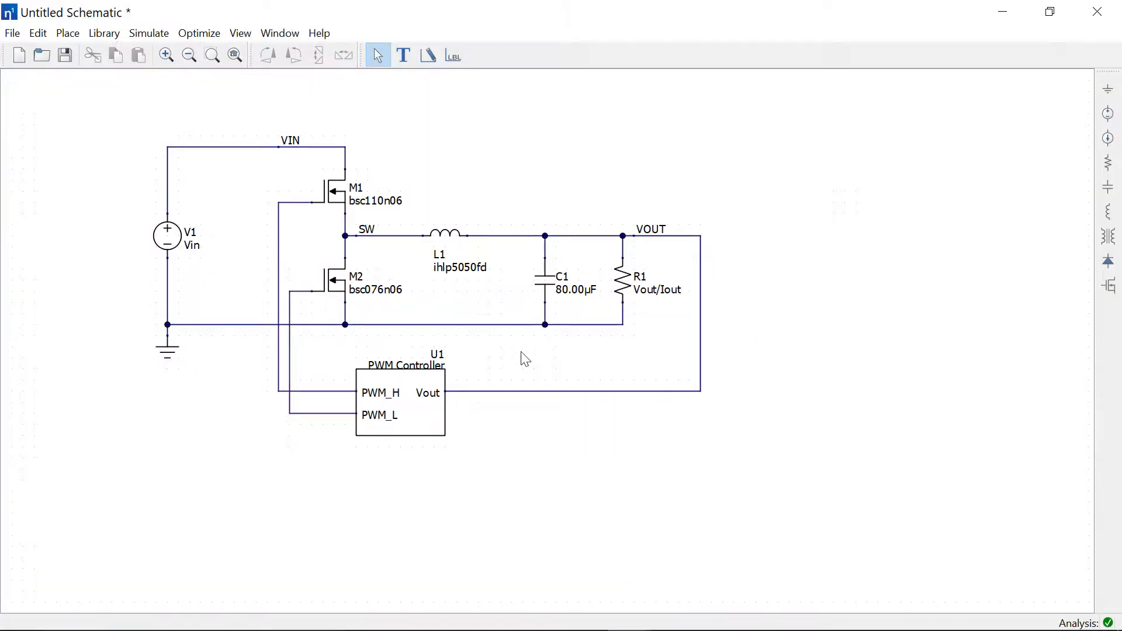
drag(550, 287, 561, 288)
click(1117, 197)
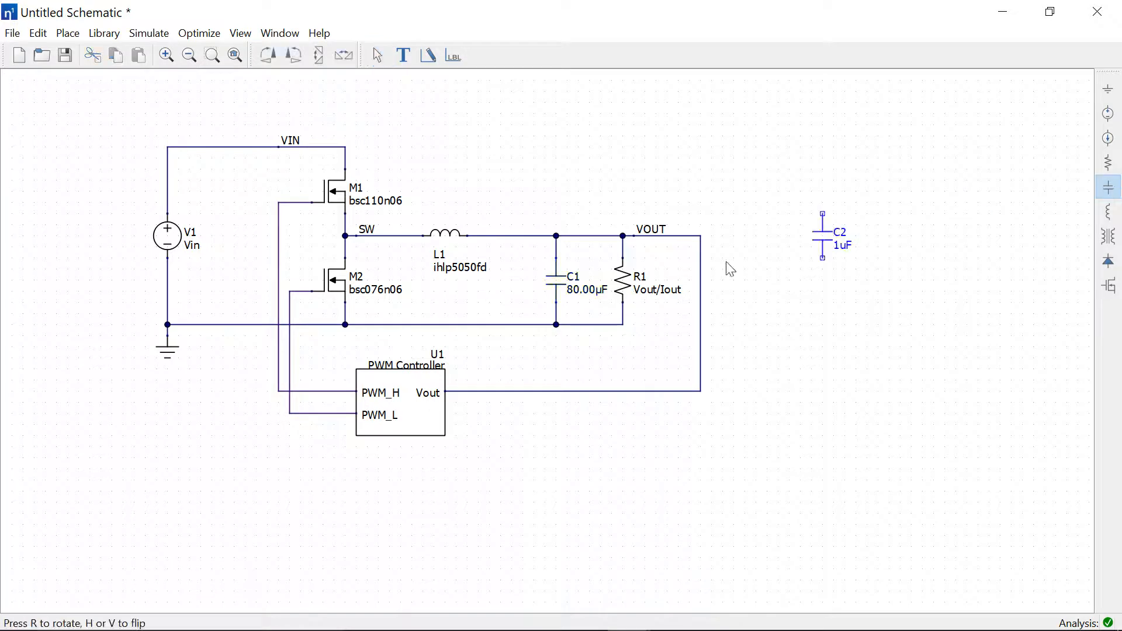
click(518, 294)
key(Escape)
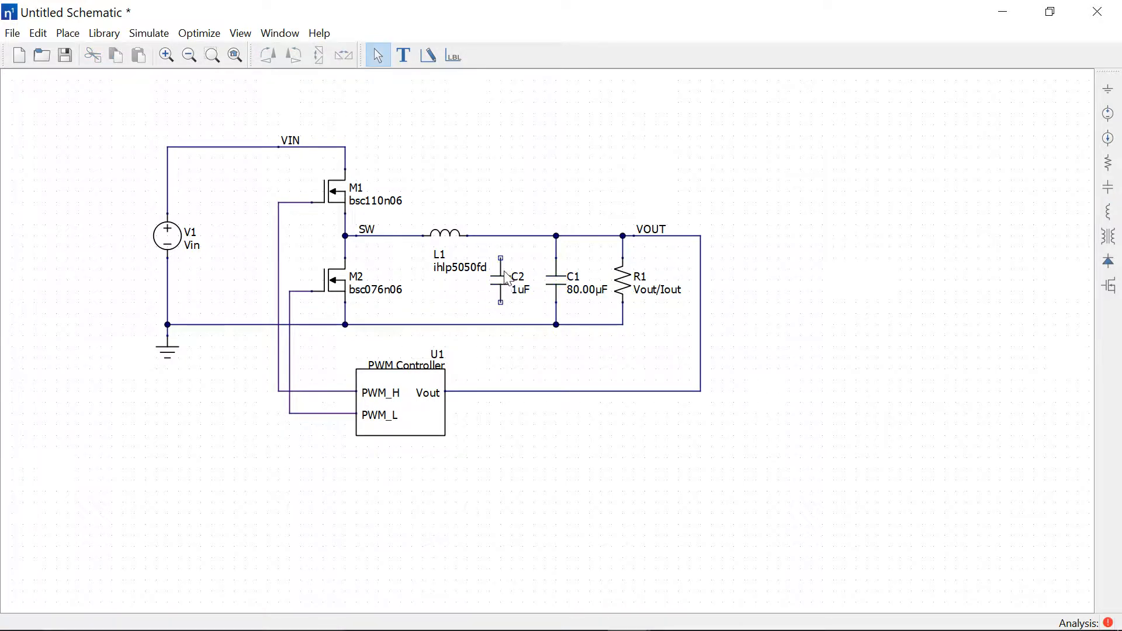
Wire capacitor C2 between the VOUT net and the ground rail, in parallel with C1.
click(501, 259)
click(499, 236)
click(500, 304)
click(501, 325)
key(Escape)
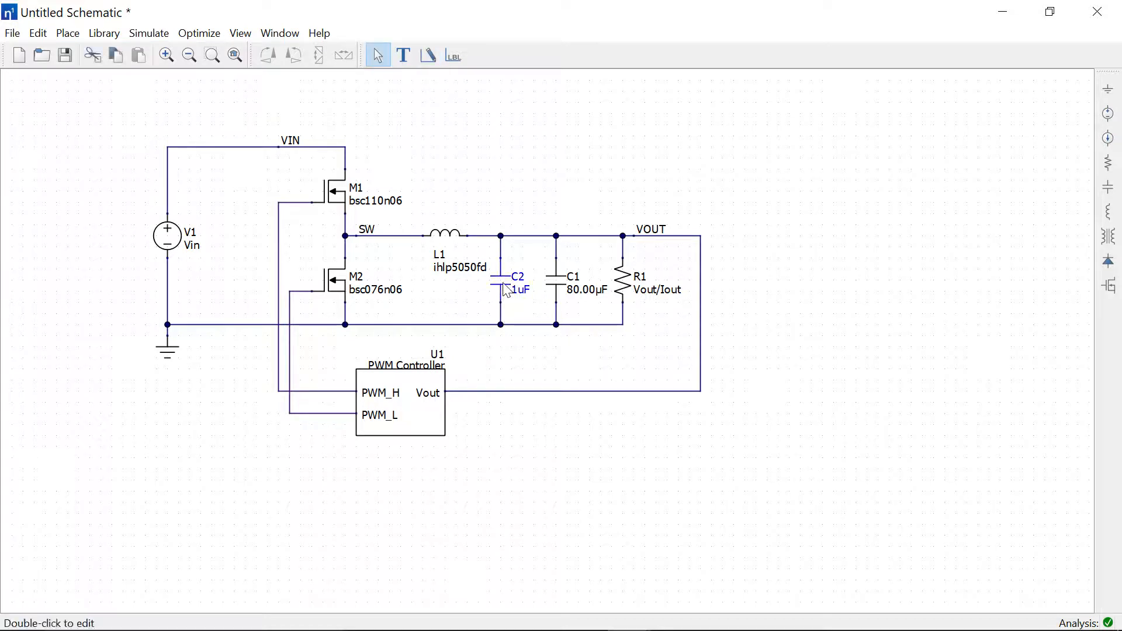
Convert capacitor C2 to a library component and assign the 22 µF, 16 V part GRM32ER71C226MEA8L.
click(104, 33)
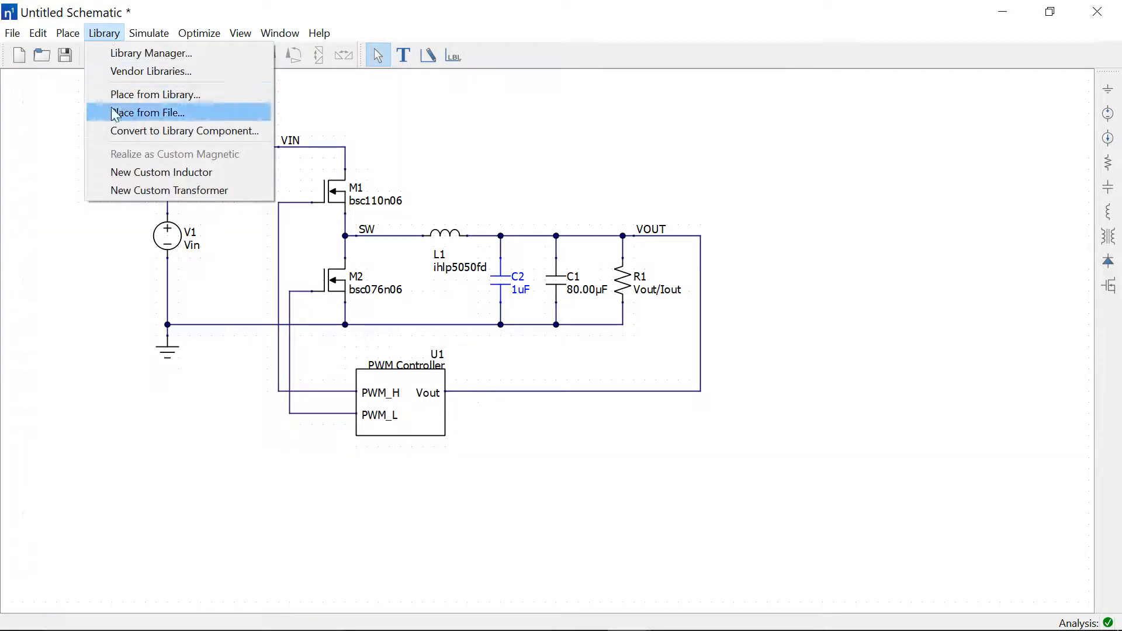
click(115, 132)
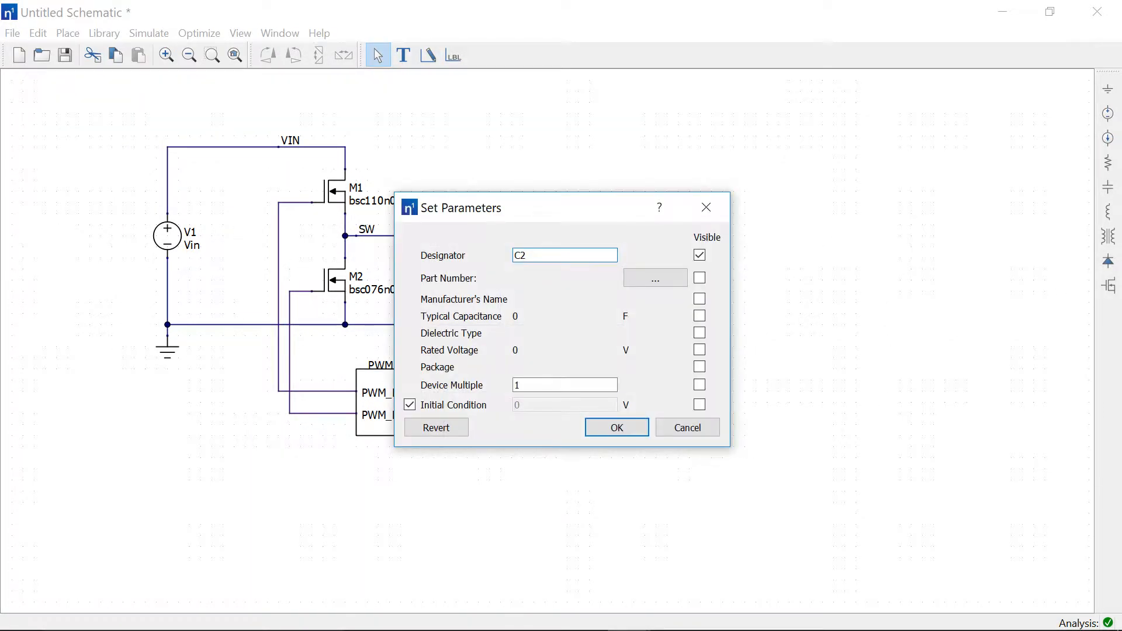
click(635, 281)
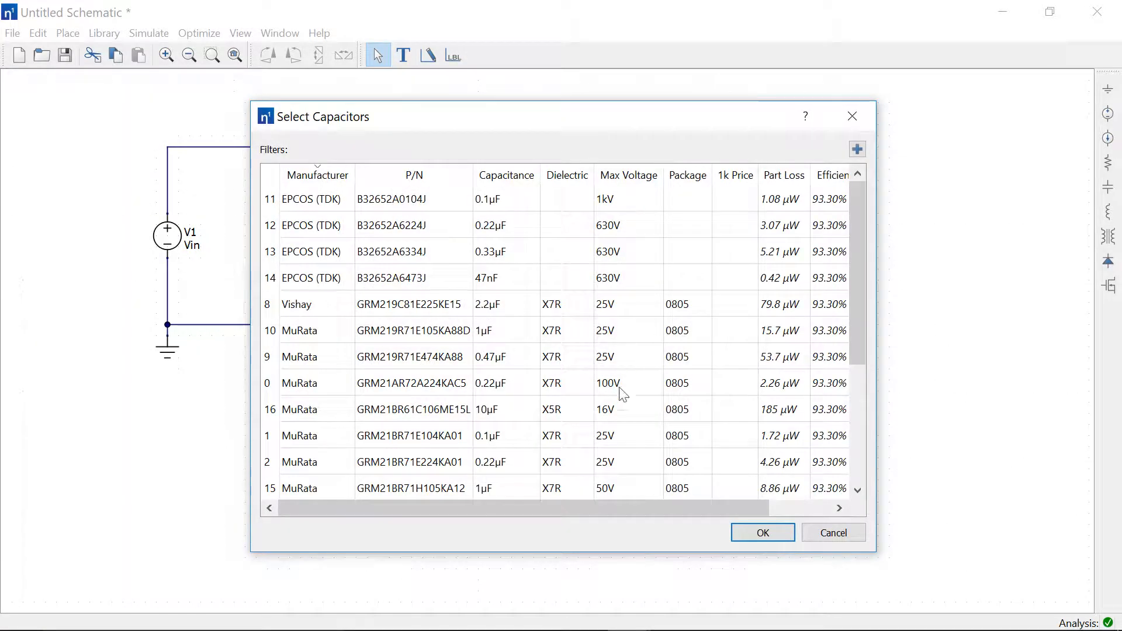
scroll(673, 374, down, 2)
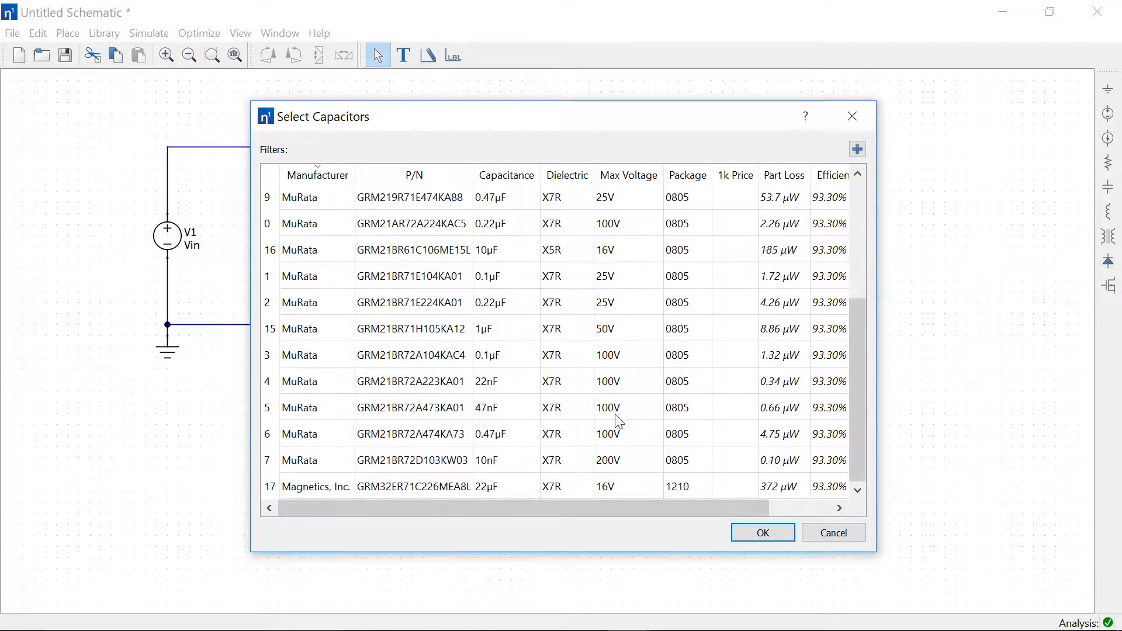
click(736, 486)
click(757, 538)
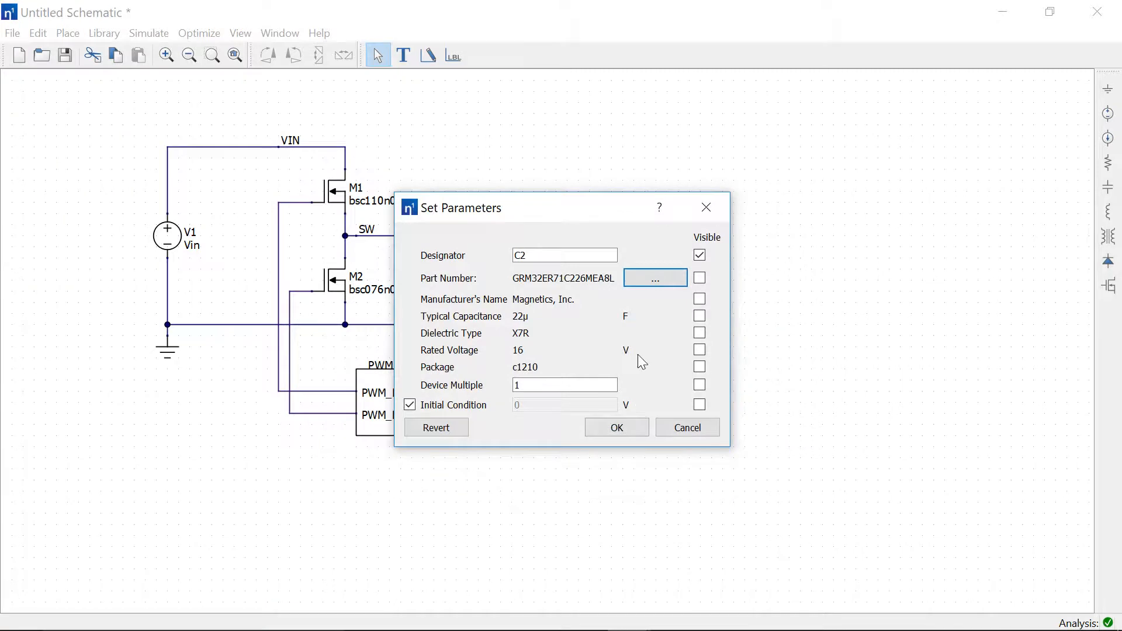
Set C2's device multiple to 2 and make its typical capacitance and device multiple visible on the schematic.
click(700, 316)
click(518, 385)
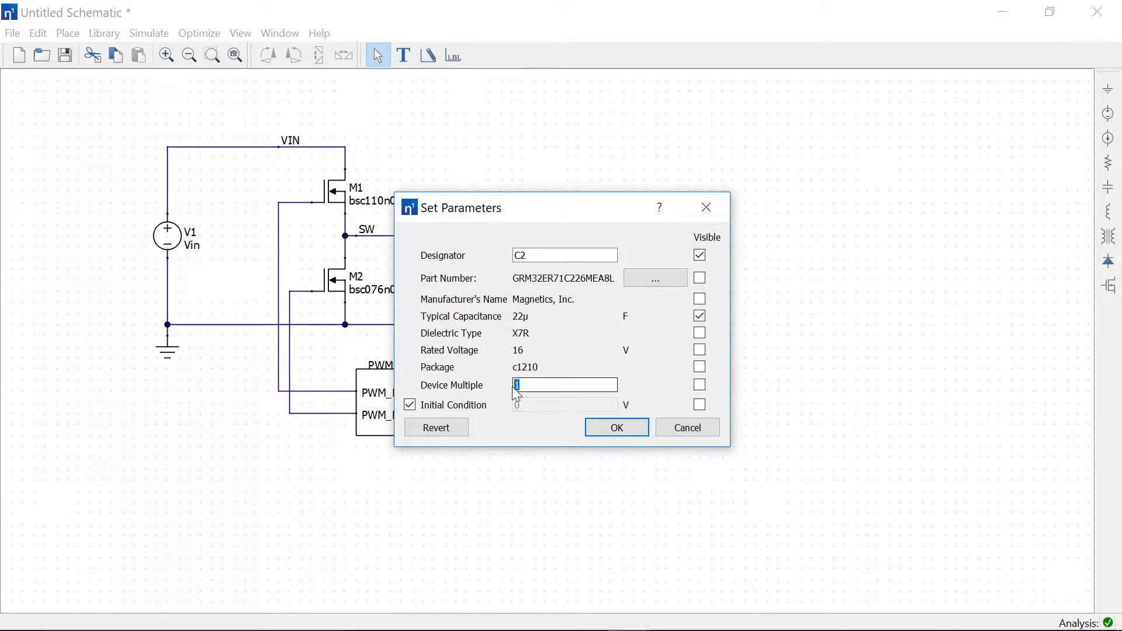
text(2)
click(700, 384)
click(638, 427)
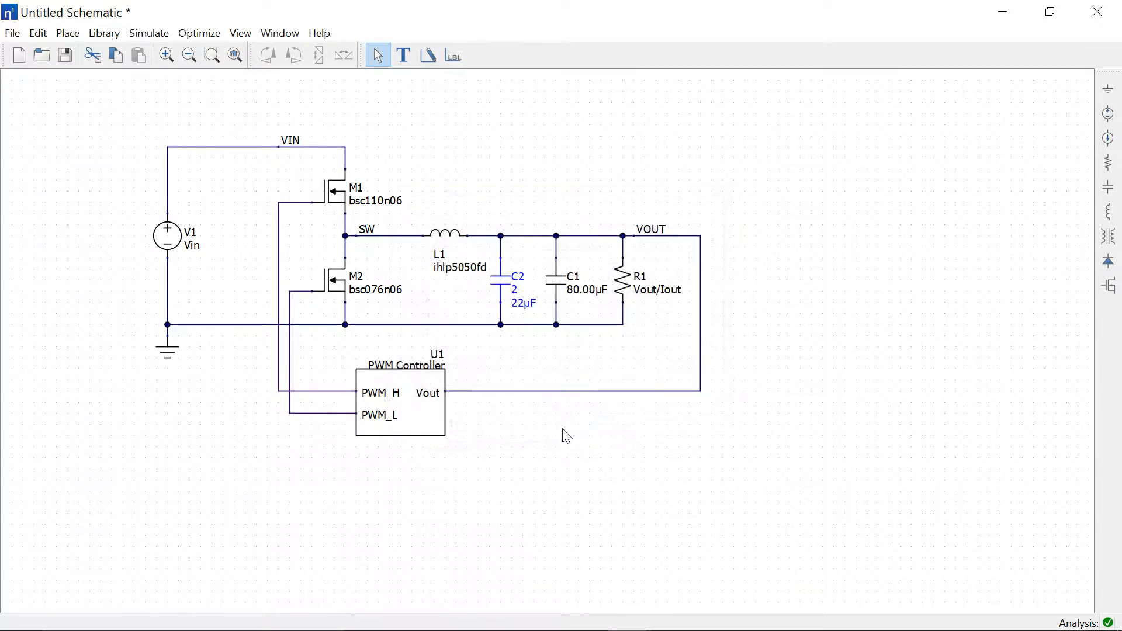
Convert capacitor C1 to a library component, sort the parts by capacitance and assign the 10 µF MuRata GRM21BR61C106ME15L.
click(556, 290)
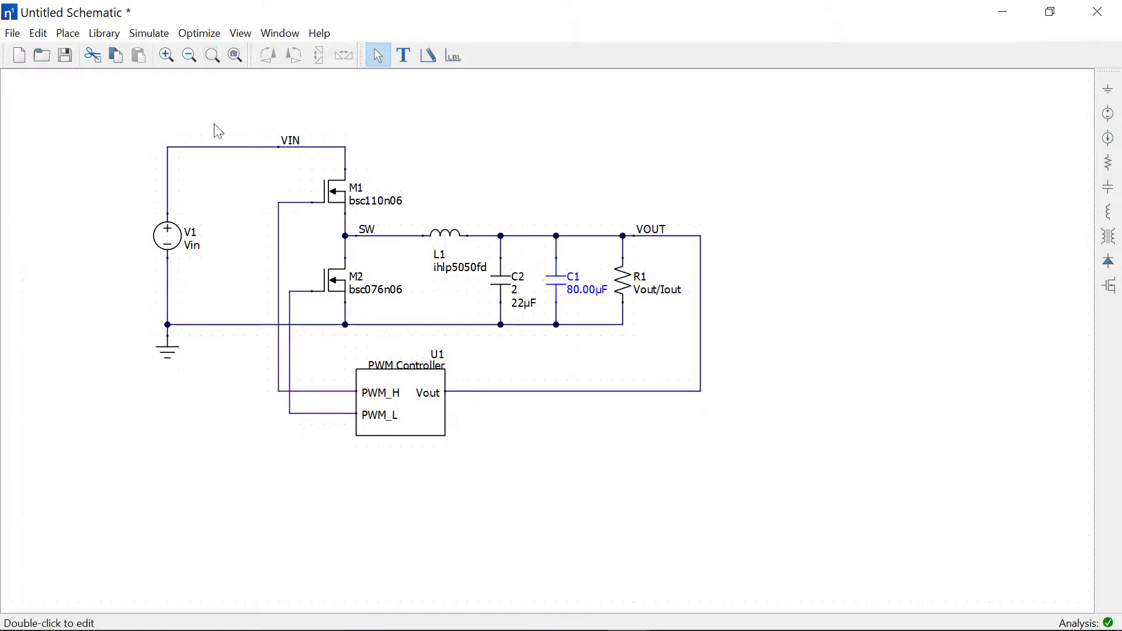
click(104, 33)
click(111, 126)
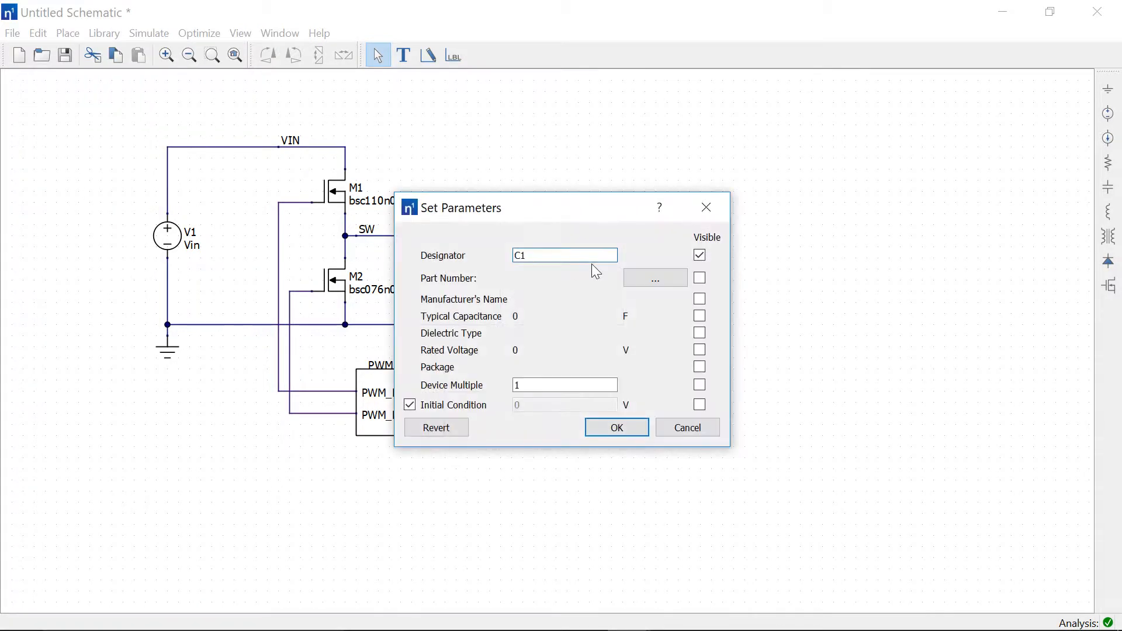
click(646, 279)
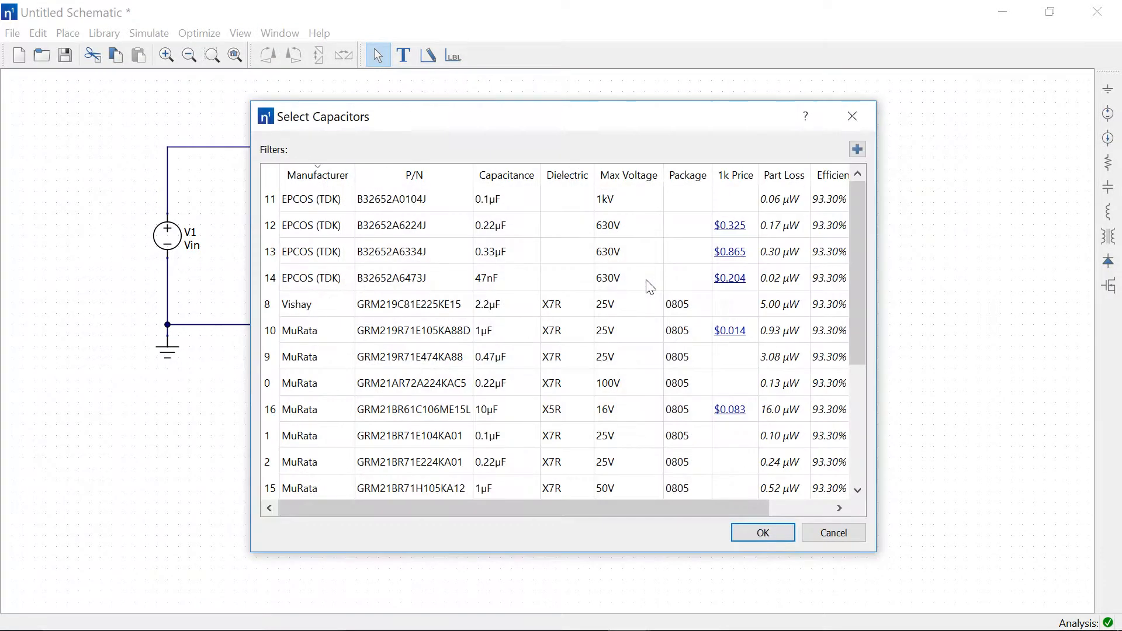
click(520, 184)
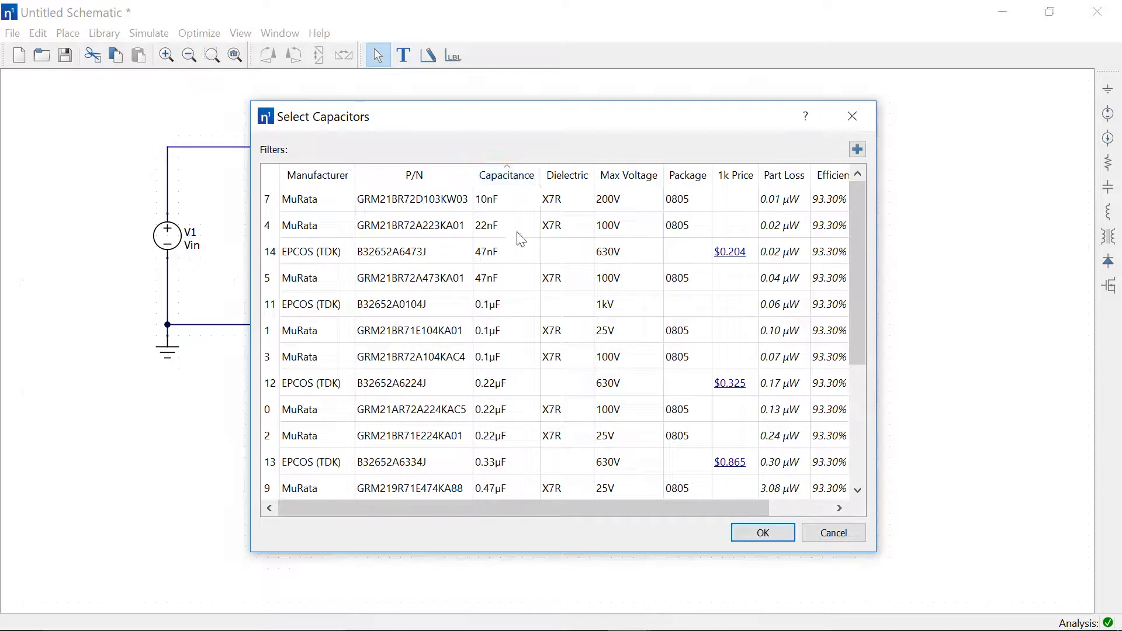
scroll(506, 418, down, 3)
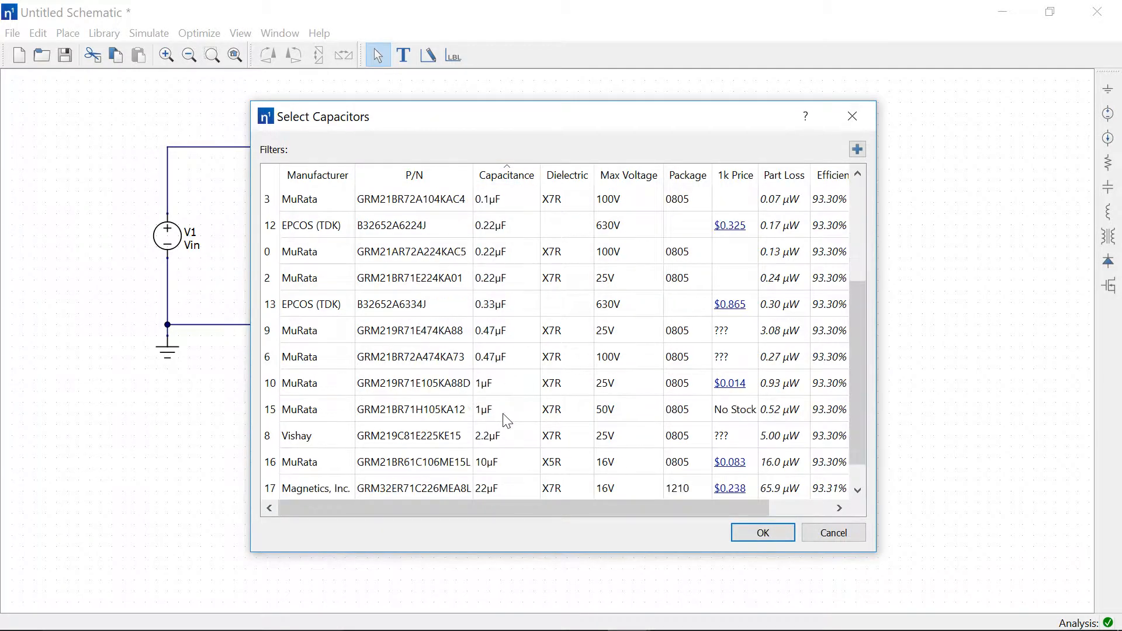
click(503, 458)
click(751, 531)
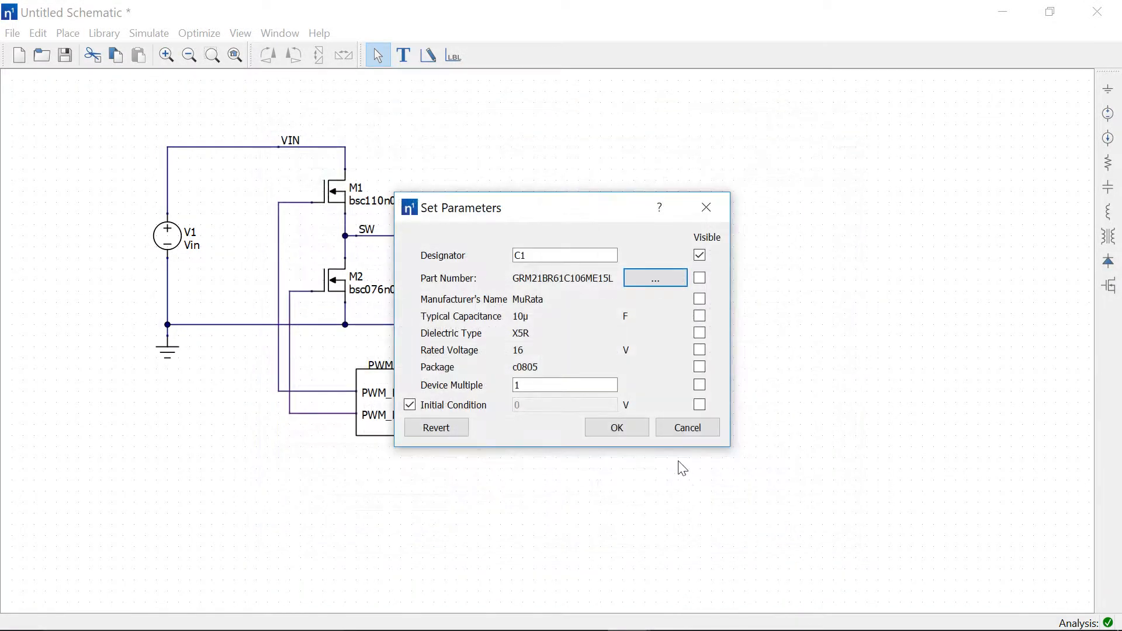
Make C1's typical capacitance and device multiple visible on the schematic and set its device multiple to 2.
click(700, 278)
click(699, 278)
click(700, 316)
click(699, 385)
double_click(517, 385)
text(2)
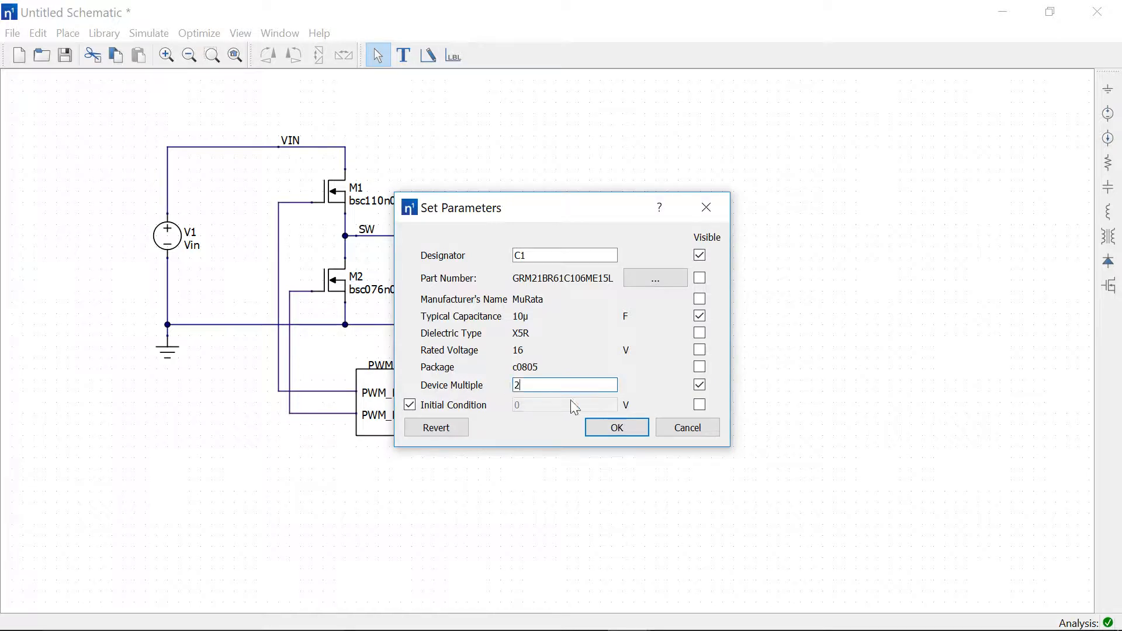
click(617, 428)
Save the schematic as "Buck Converter Example".
click(69, 57)
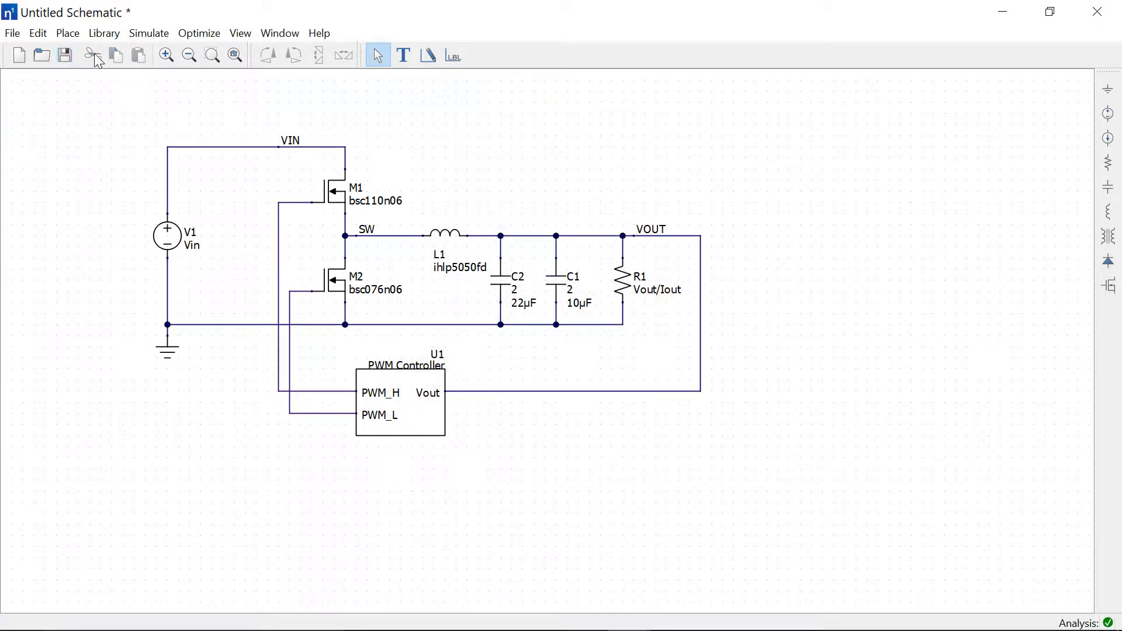
text(Buck Converter Examp)
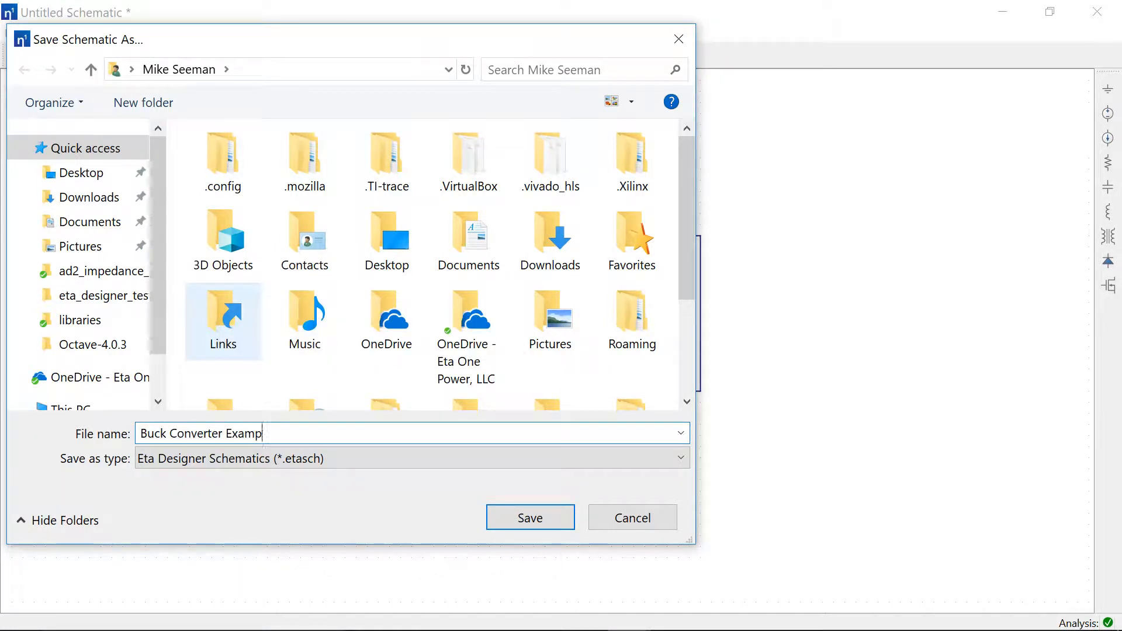
text(le)
key(Return)
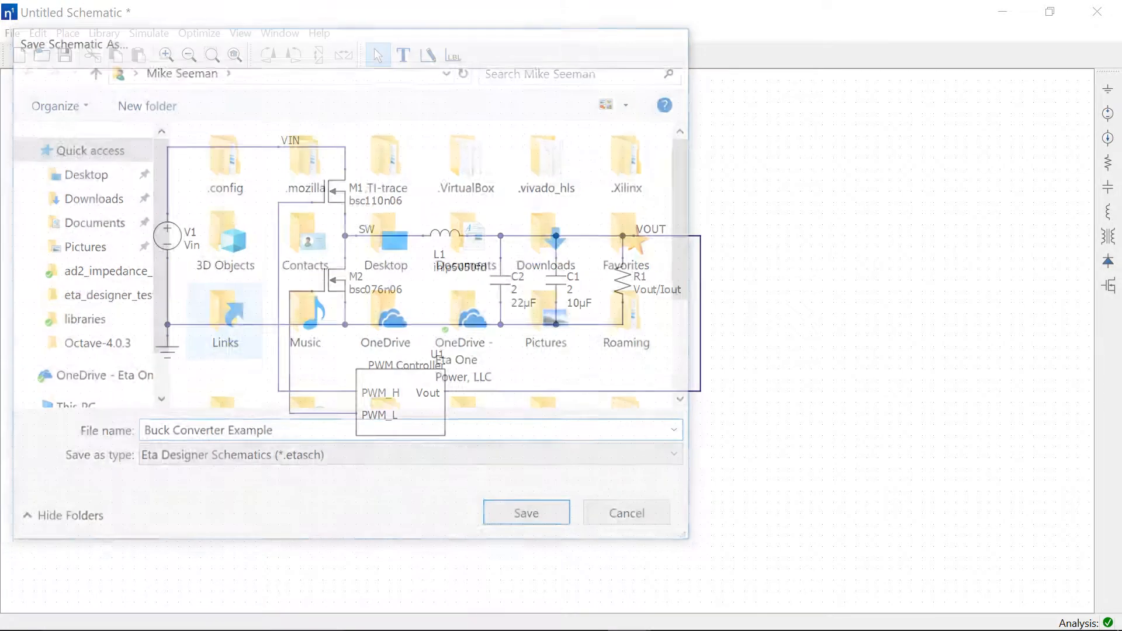
Run a transient simulation of the buck converter, examine the output voltage, inductor current and loop waveforms, and close the plots.
click(135, 33)
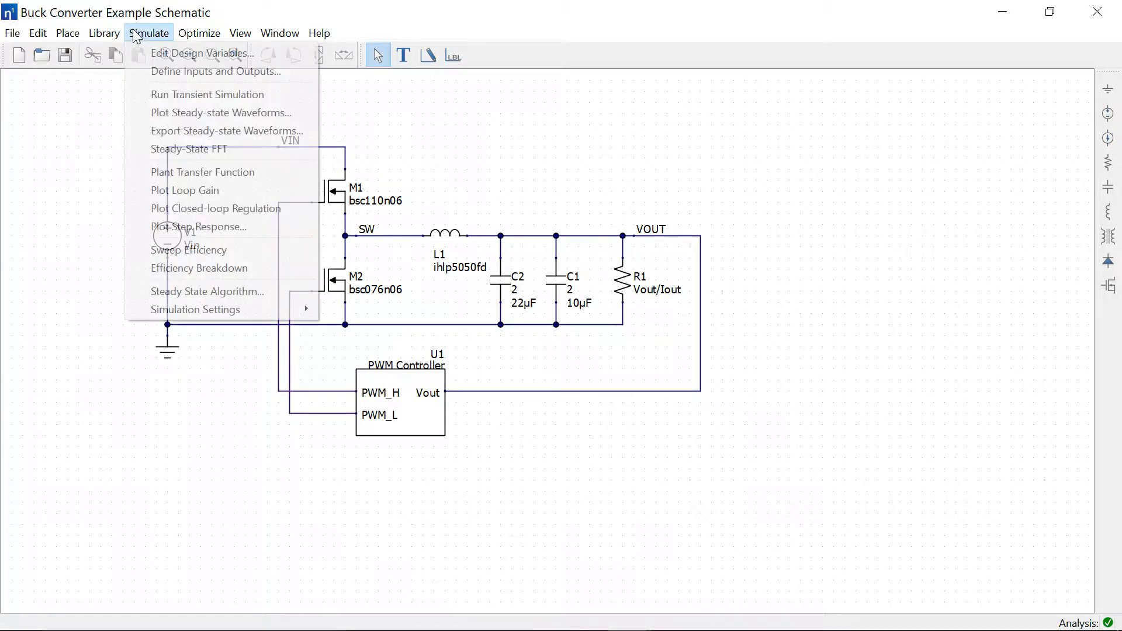
click(147, 95)
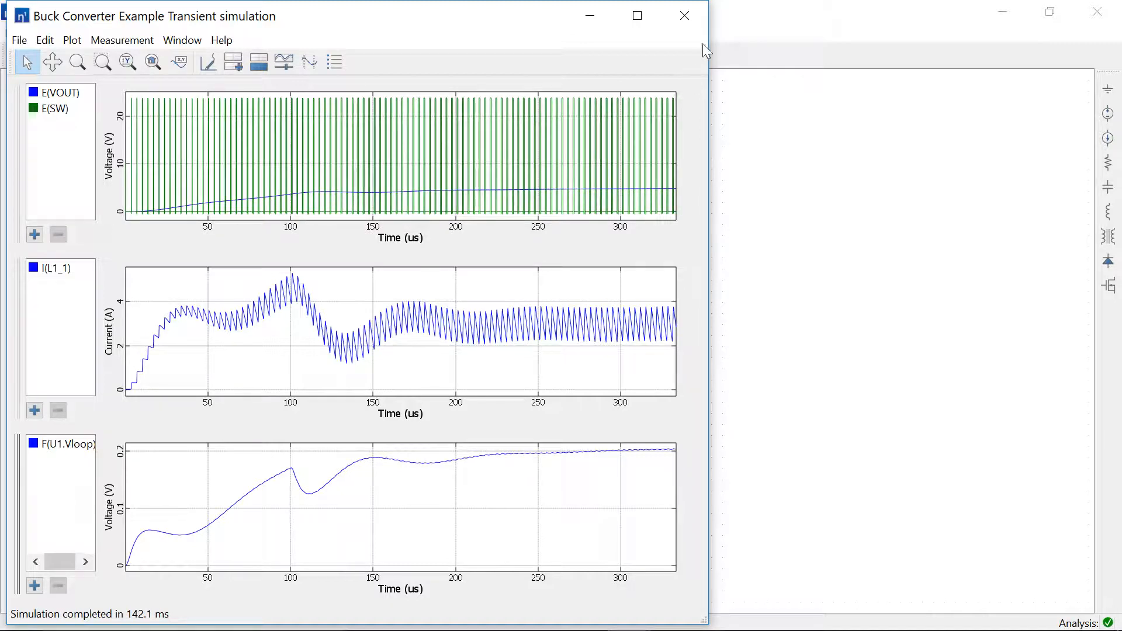
click(690, 21)
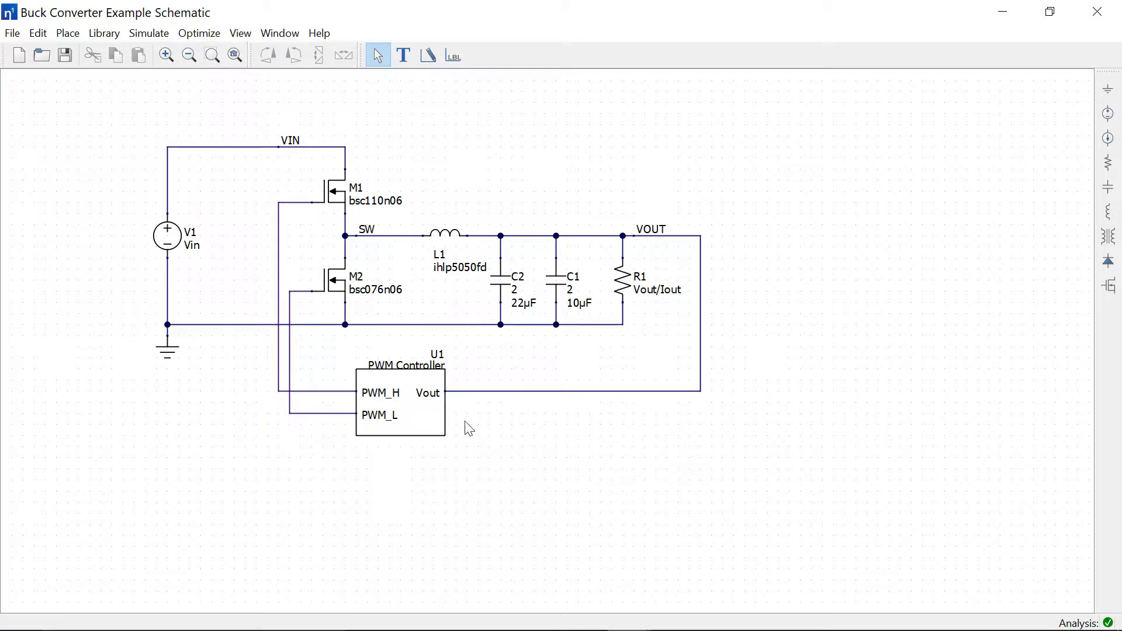
Rename controller U1 as TPS40170 and shift the PWM_L turn-on edge in the output timing diagram to expose its delay label.
double_click(417, 375)
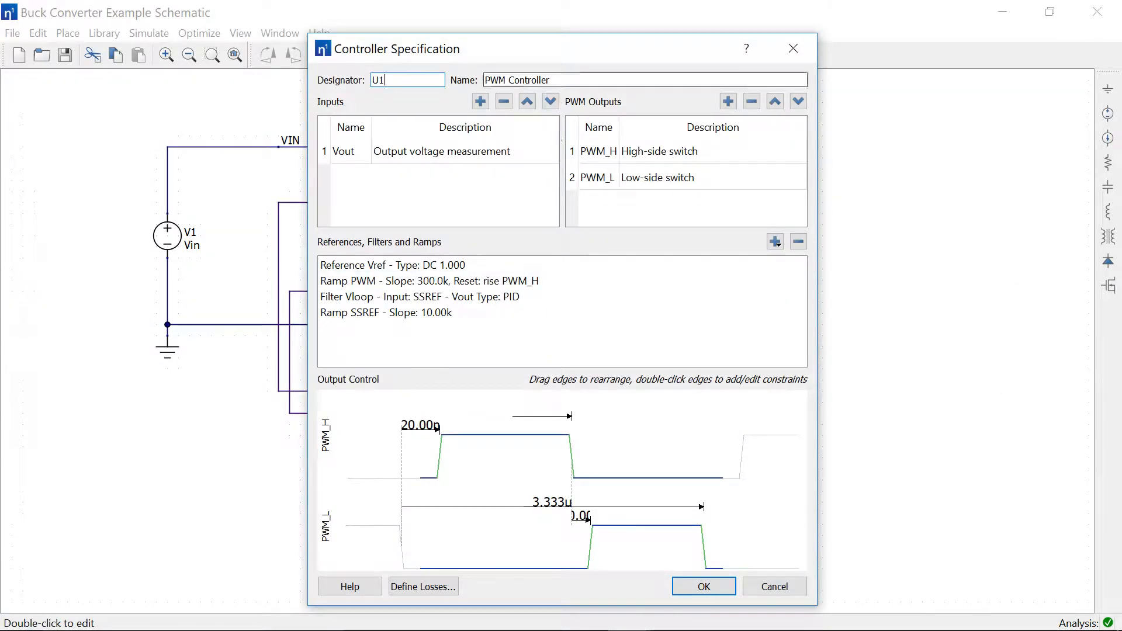
key(Tab)
text(TPS)
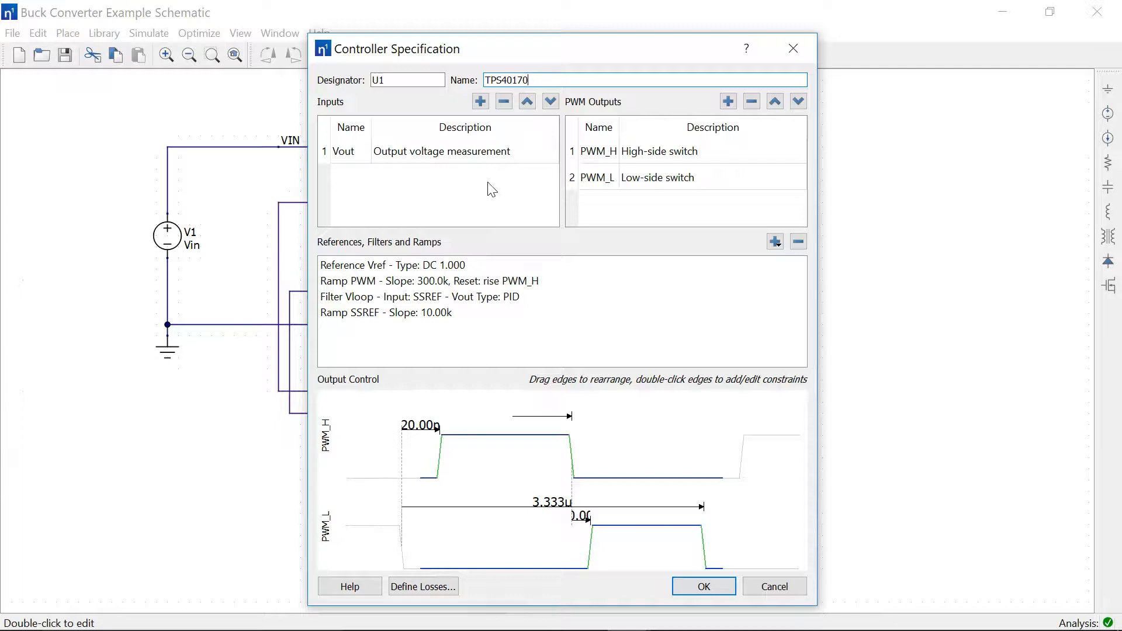
drag(591, 543, 615, 546)
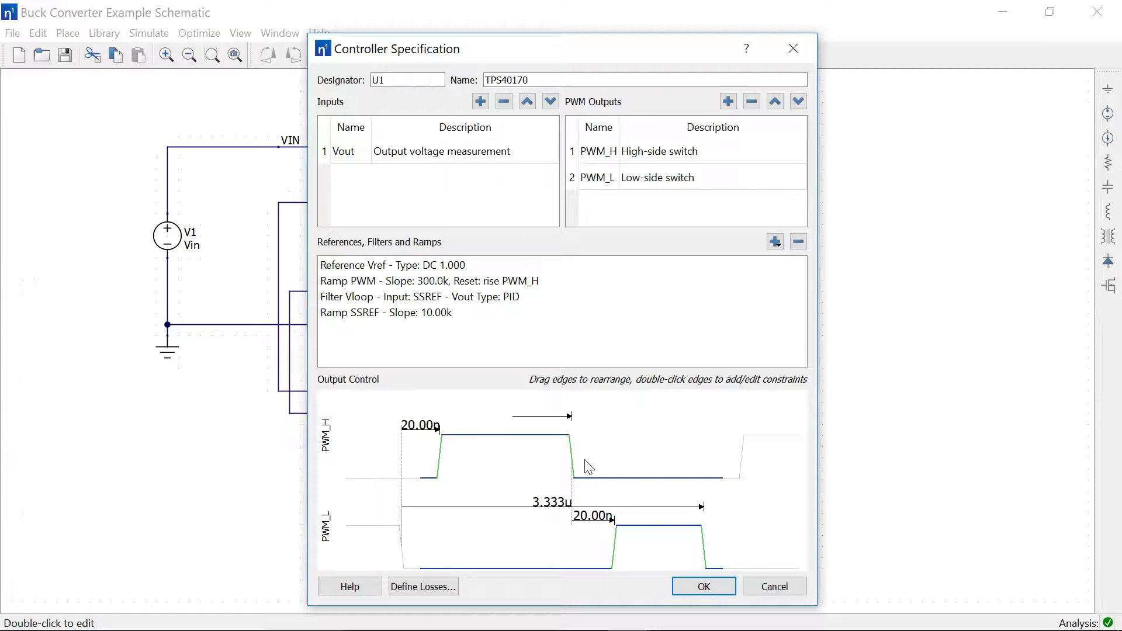
Switch to the TPS40170 datasheet in the browser and examine the functional block diagram in section 7.2.
click(502, 619)
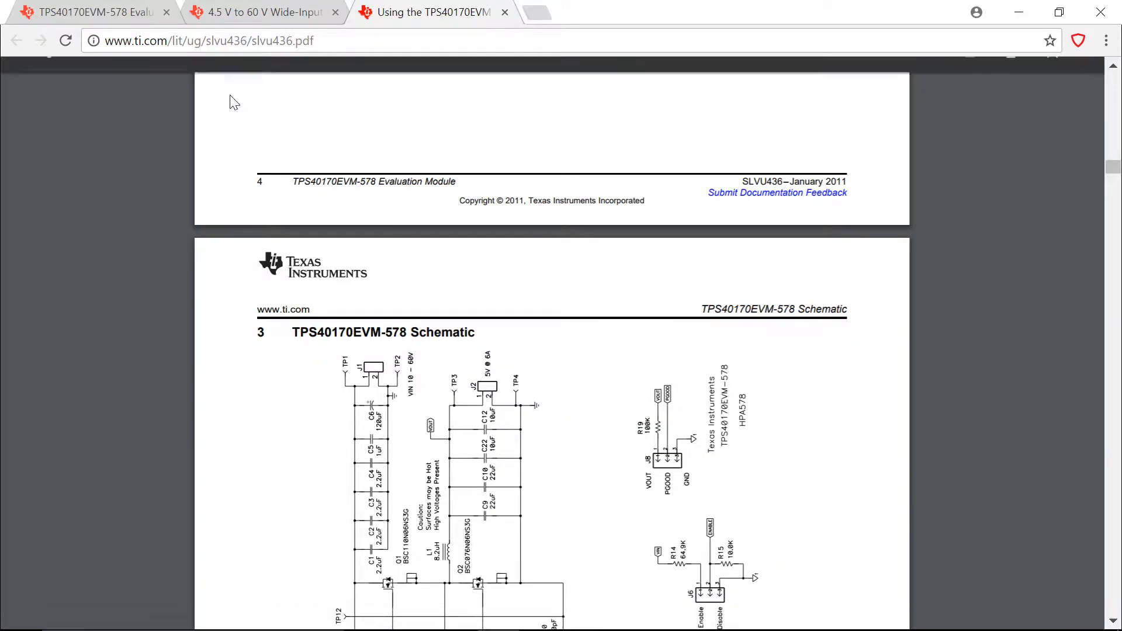
click(257, 13)
scroll(561, 351, down, 3)
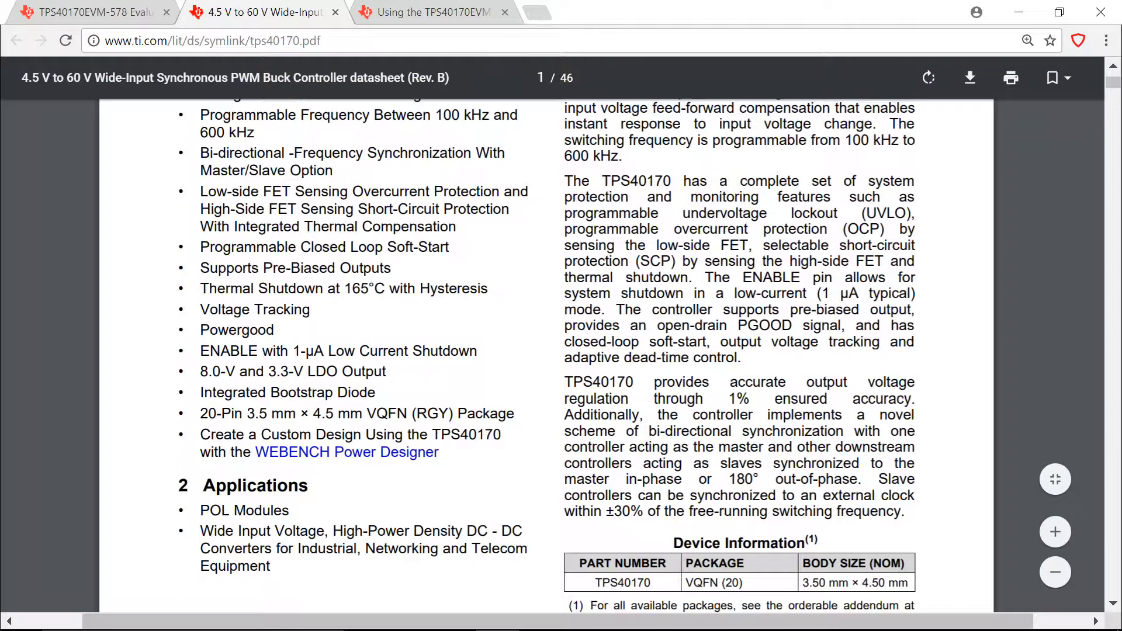
scroll(547, 334, down, 15)
scroll(547, 335, down, 20)
scroll(547, 335, down, 20)
scroll(547, 335, down, 20)
scroll(547, 334, down, 20)
scroll(658, 257, down, 15)
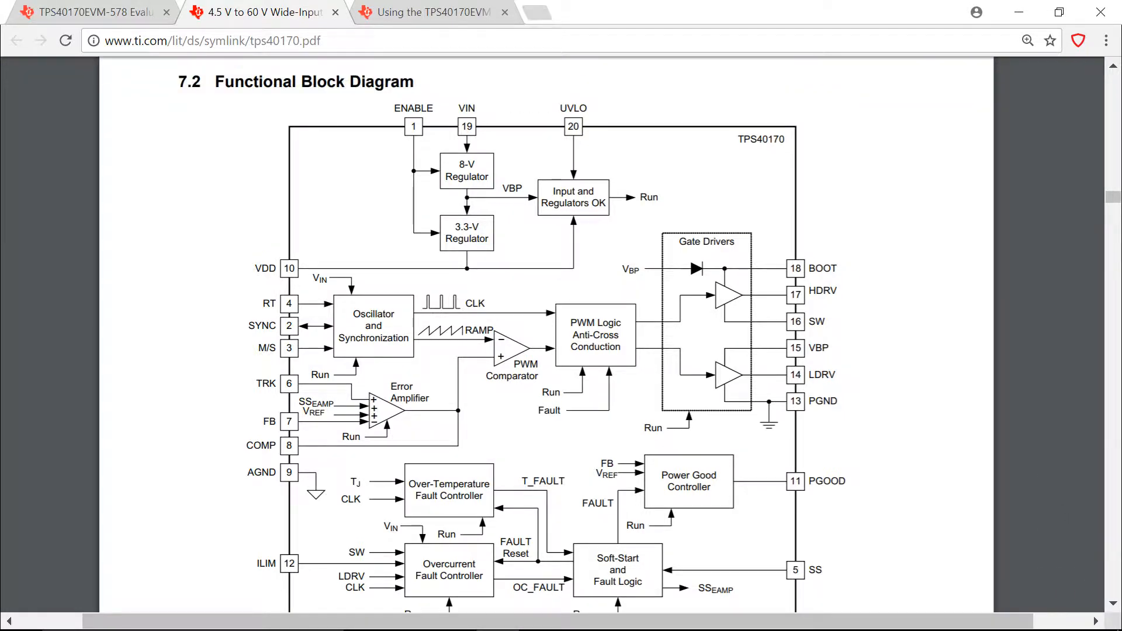
scroll(546, 333, down, 2)
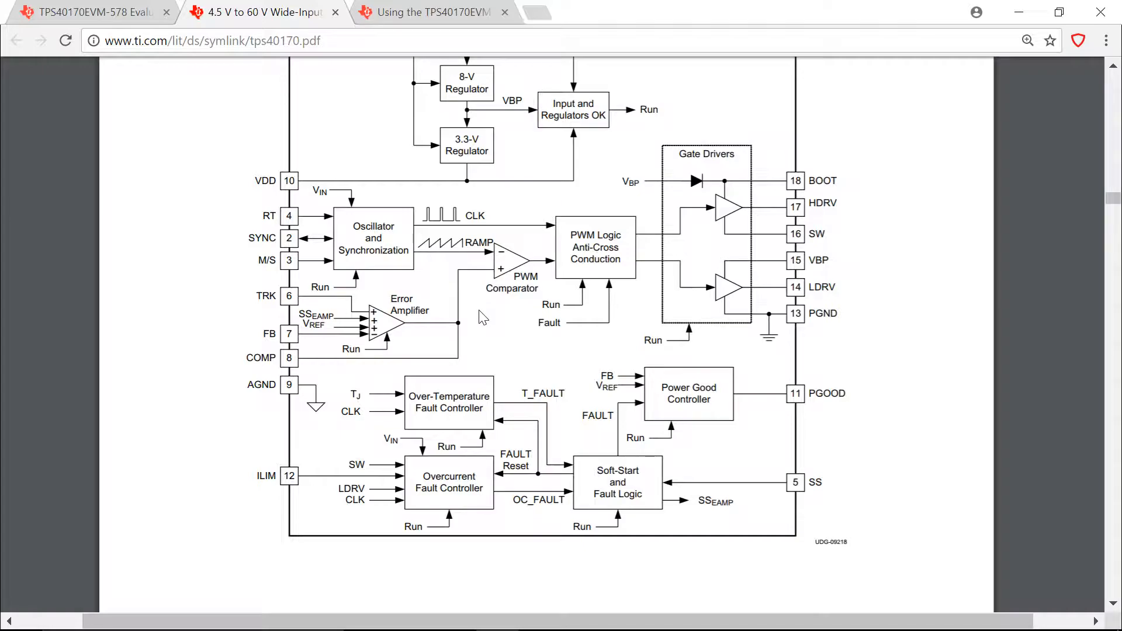
Read datasheet section 7.3.3 on the oscillator and voltage feed-forward, including Equation 3 for the RT pin voltage.
scroll(482, 318, down, 10)
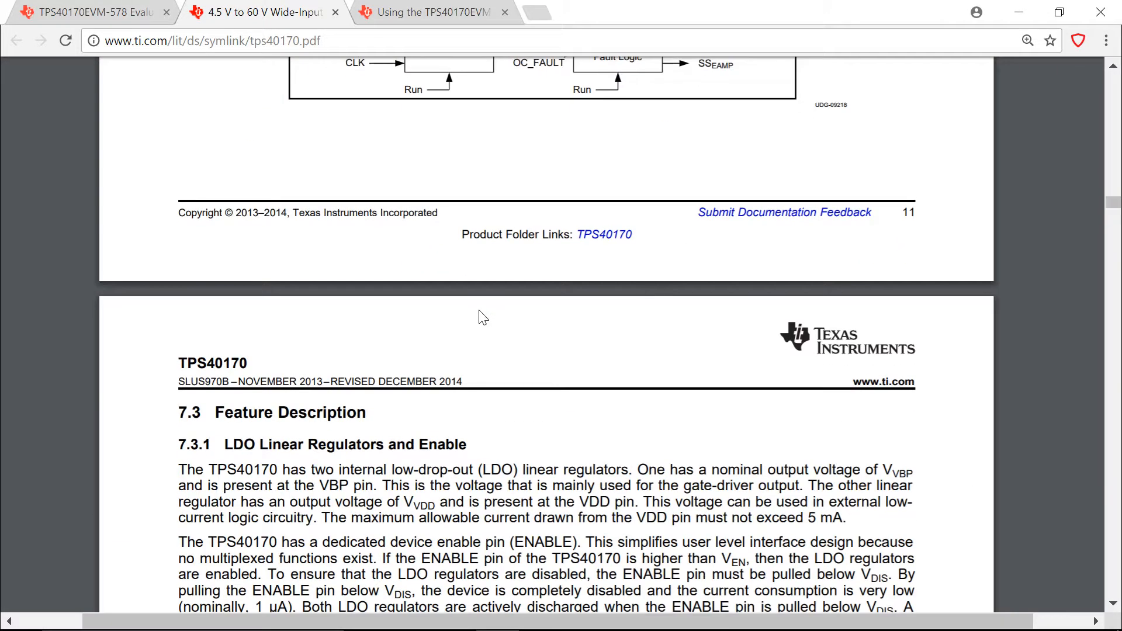
scroll(482, 317, down, 18)
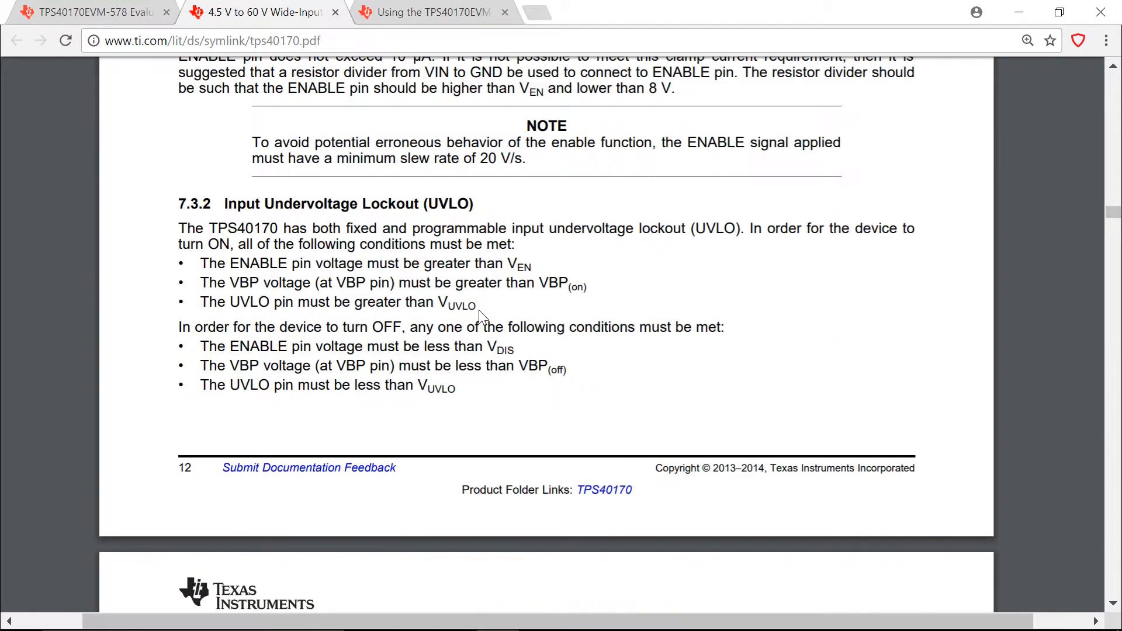
scroll(482, 317, down, 15)
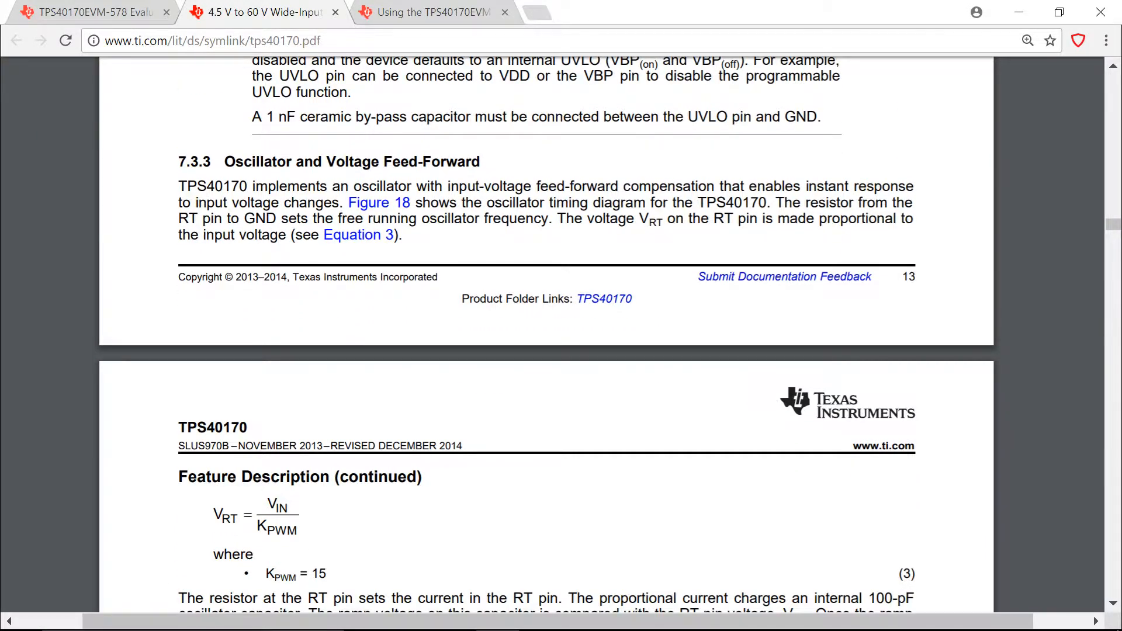
scroll(546, 333, down, 3)
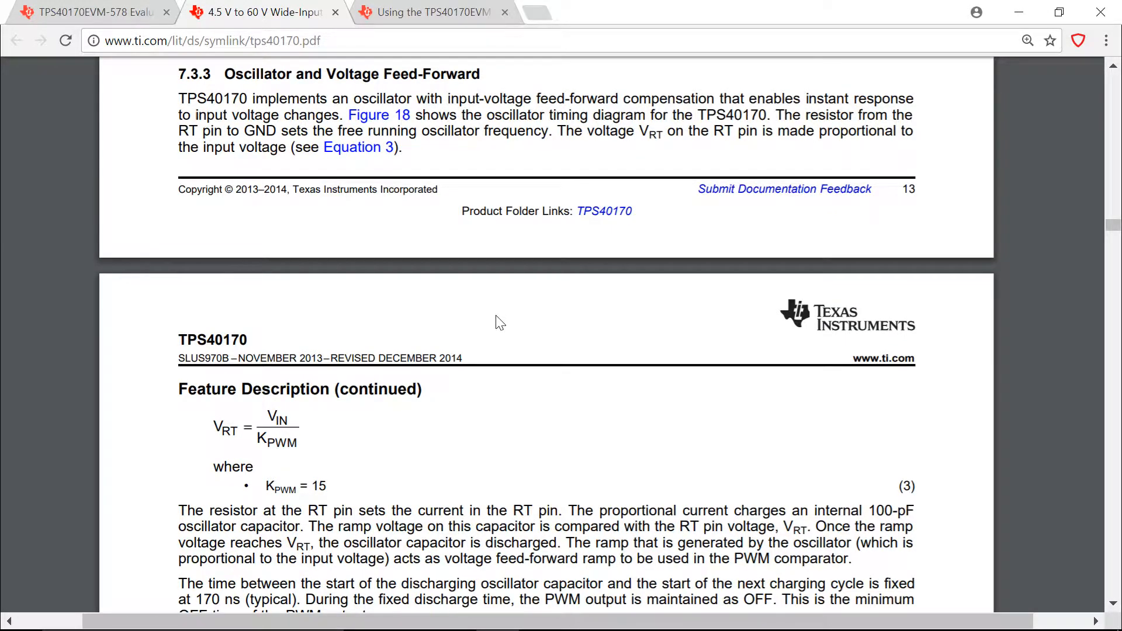
scroll(497, 321, down, 3)
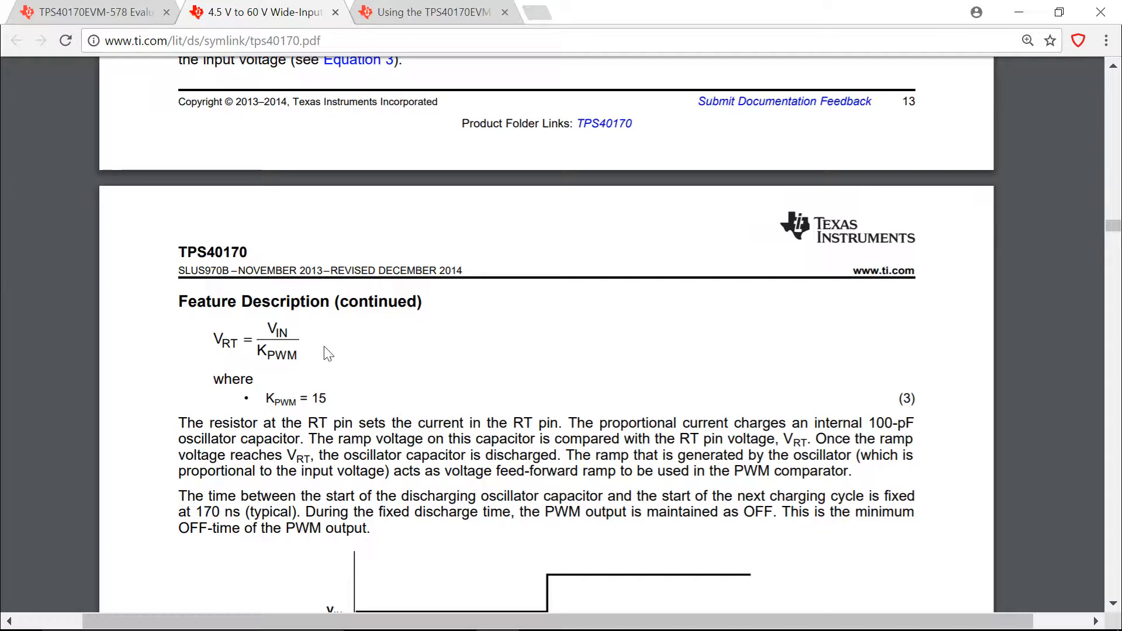
scroll(327, 365, up, 3)
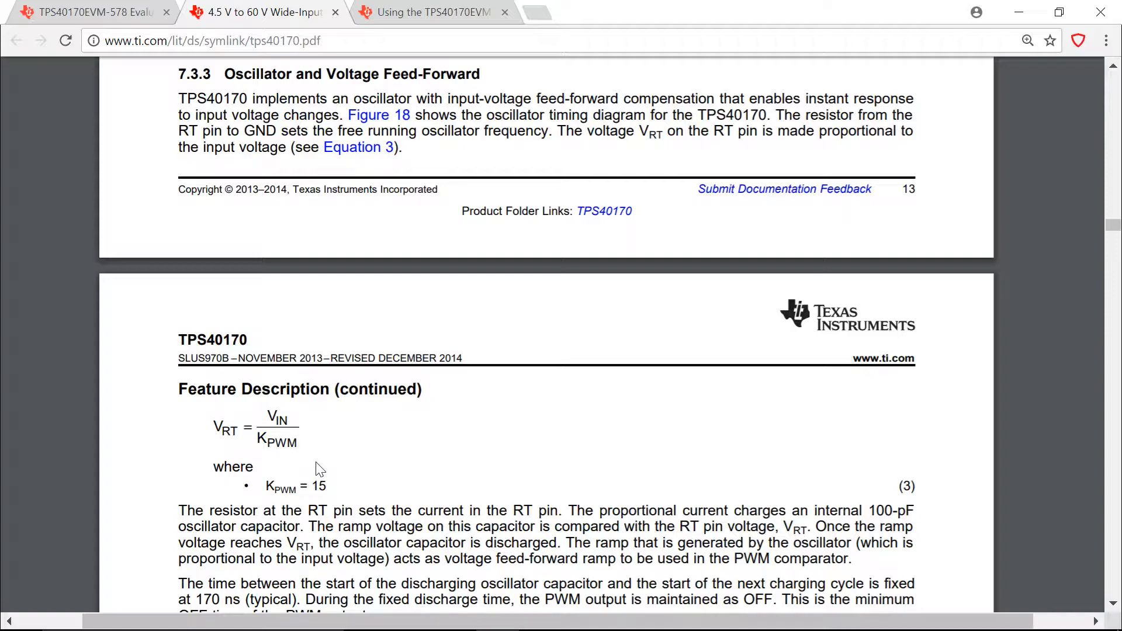
scroll(316, 462, down, 1)
Go back to the datasheet's Electrical Characteristics table and check the reference voltage, switching frequency, valley voltage and PWM gain.
drag(1112, 225, 1110, 136)
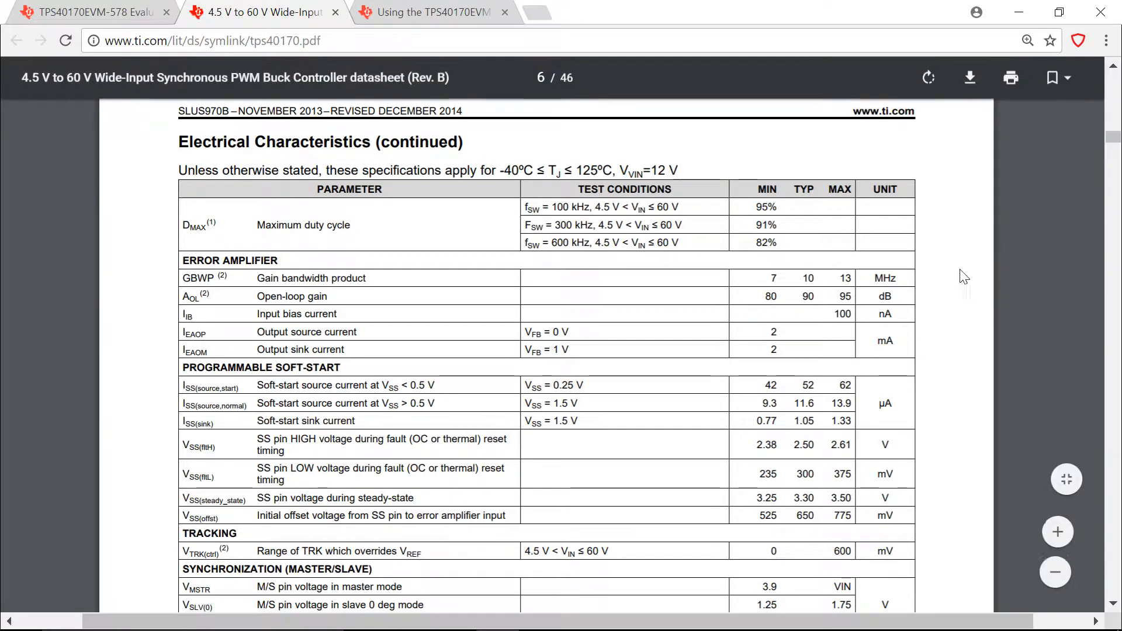
scroll(915, 297, up, 5)
scroll(915, 297, up, 5)
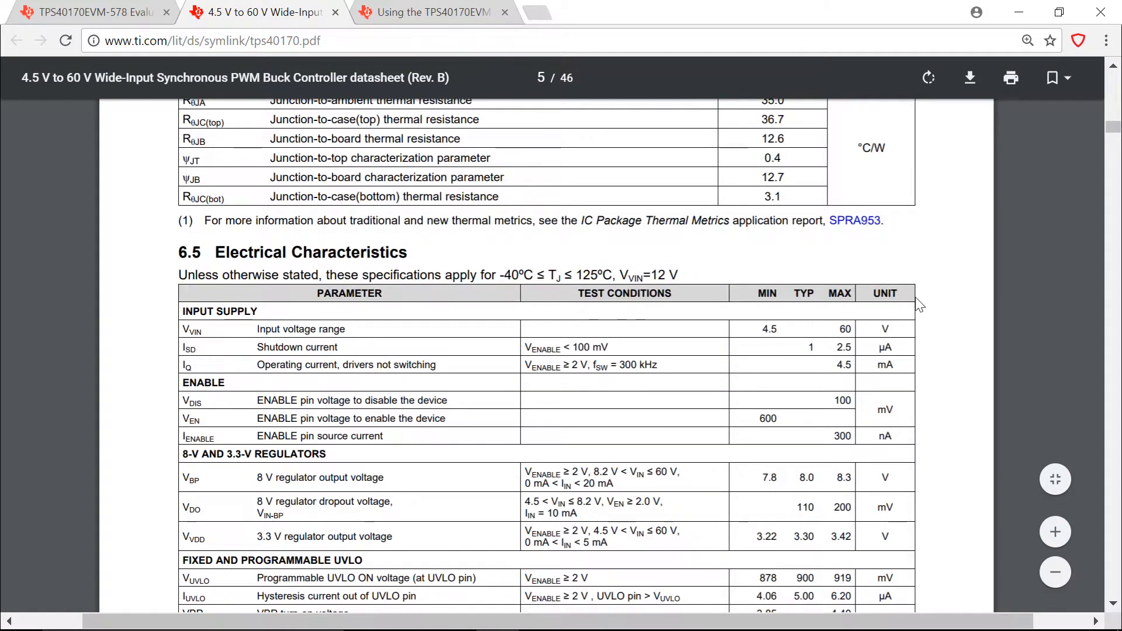
scroll(915, 297, up, 3)
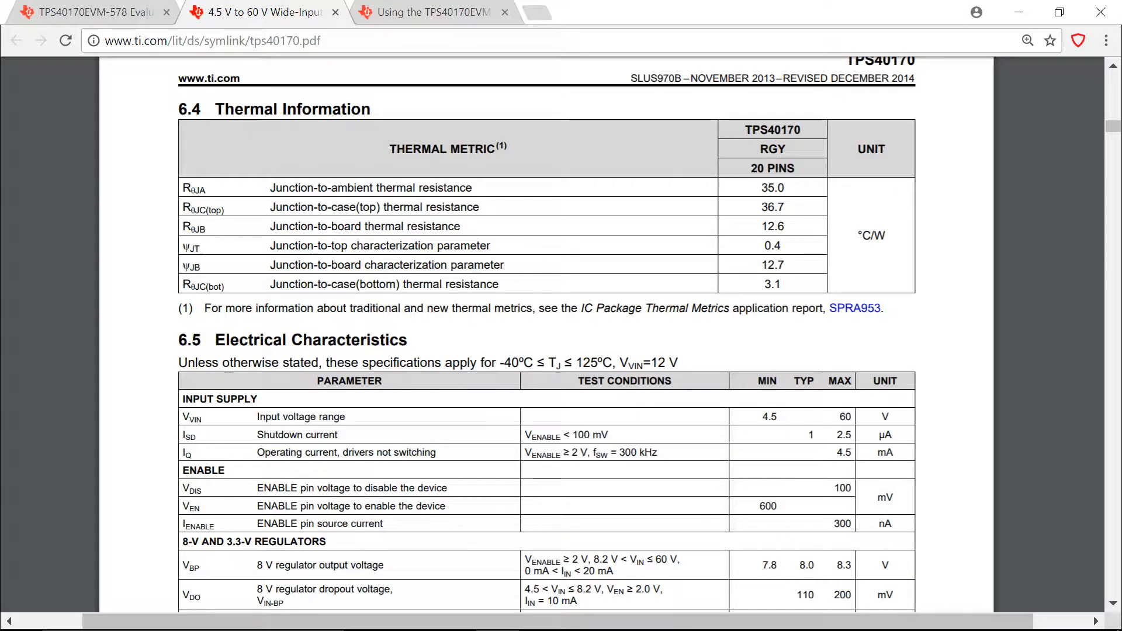
scroll(547, 335, down, 3)
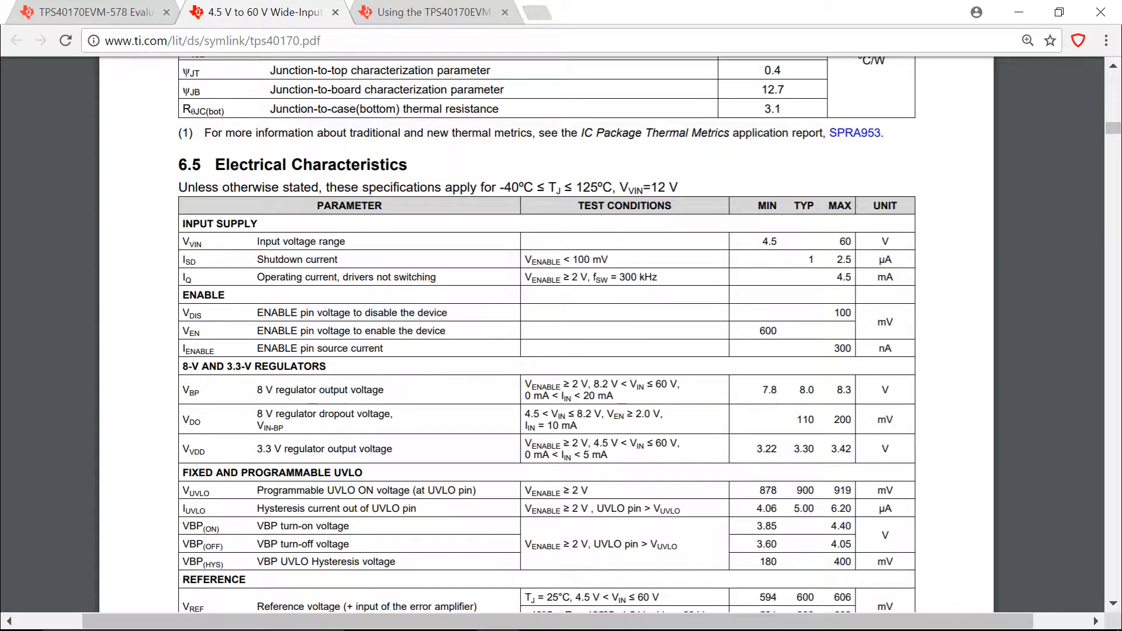
scroll(547, 335, down, 3)
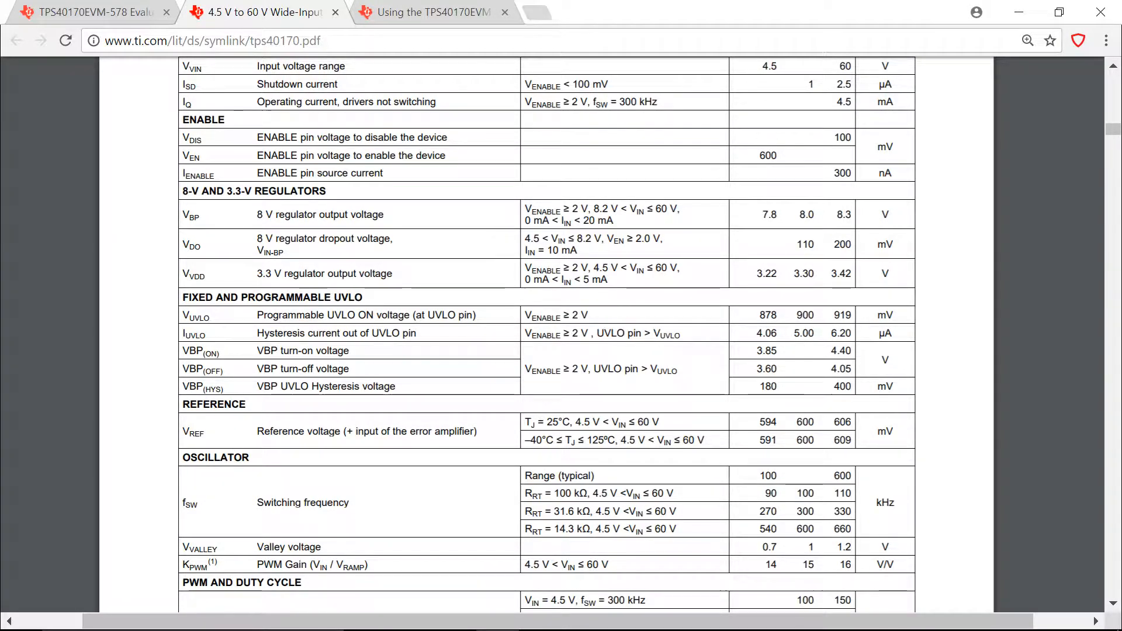
Check the error amplifier, soft-start and gate driver specifications in the datasheet, highlighting the non-overlap delays between HDRV and LDRV.
scroll(547, 335, down, 10)
scroll(547, 335, down, 3)
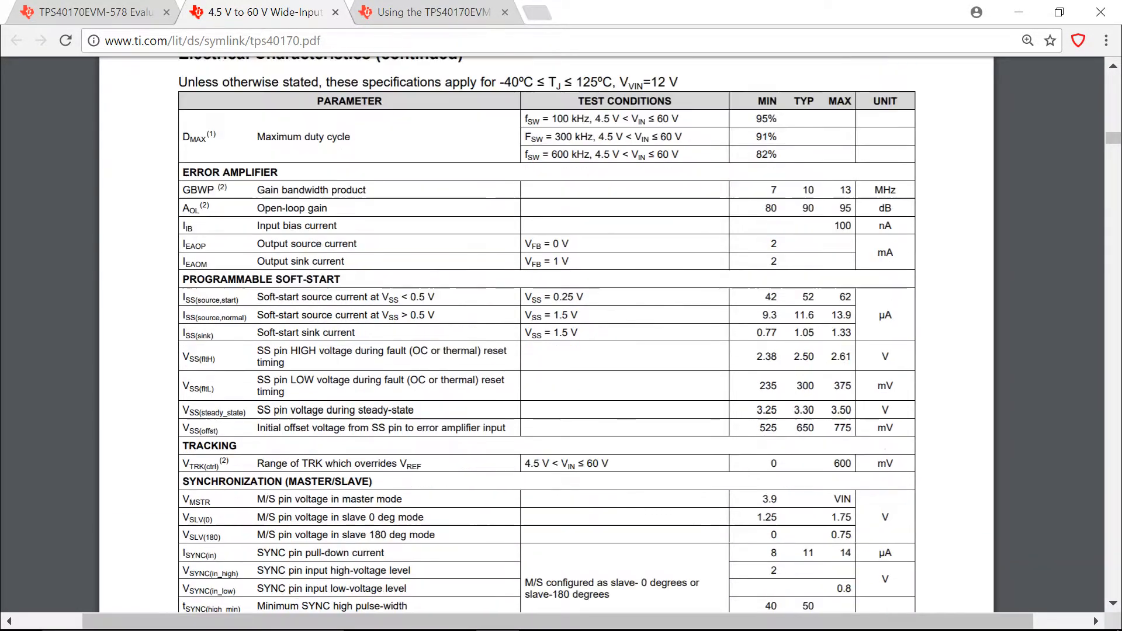
scroll(714, 192, up, 2)
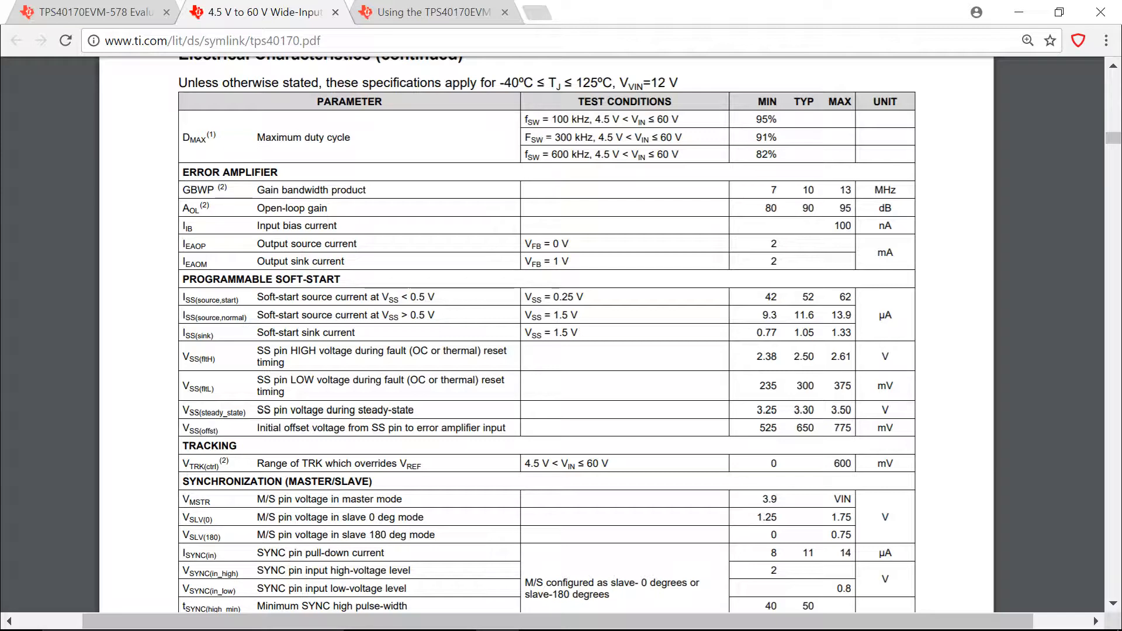
scroll(547, 333, down, 3)
scroll(547, 333, down, 9)
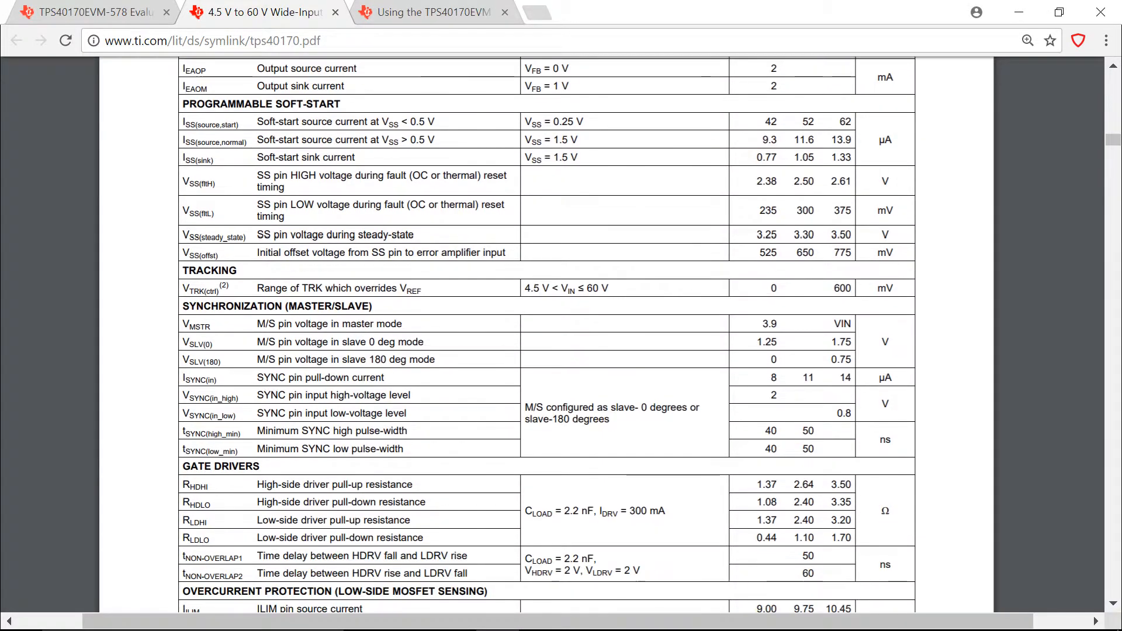
scroll(786, 301, down, 3)
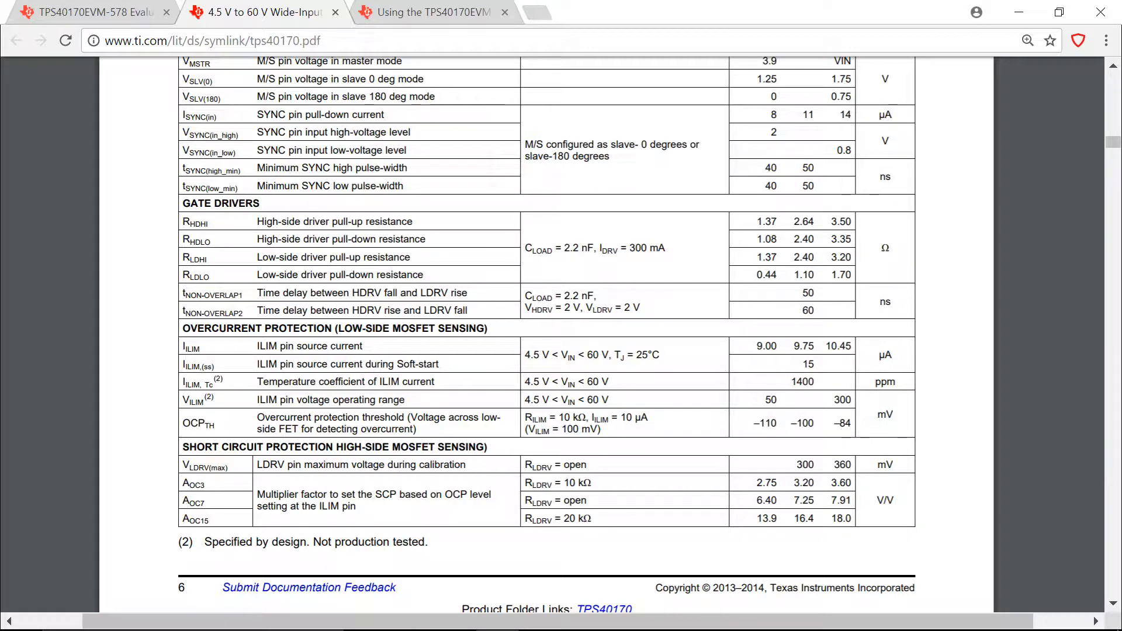
drag(787, 301, 183, 311)
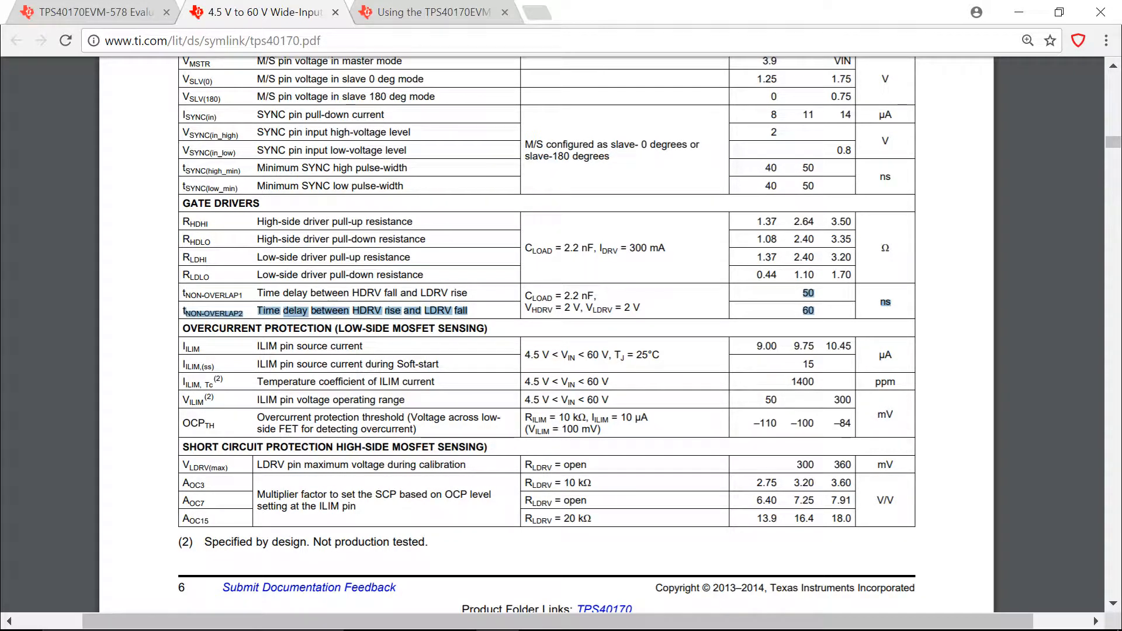
click(494, 311)
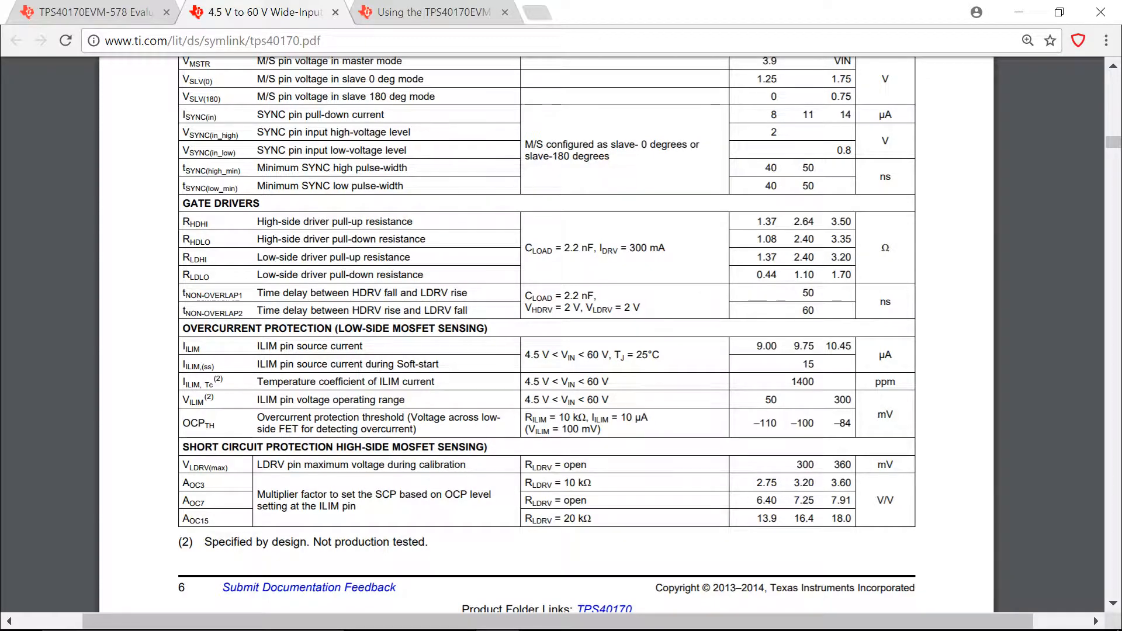
scroll(469, 311, down, 3)
scroll(468, 311, down, 6)
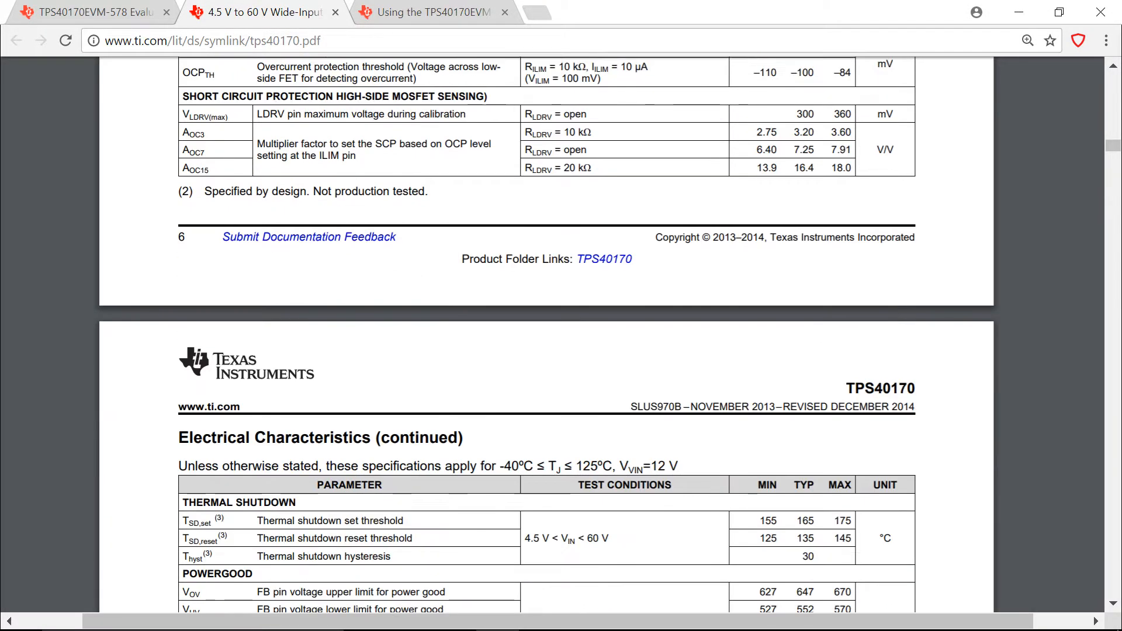
scroll(478, 325, up, 3)
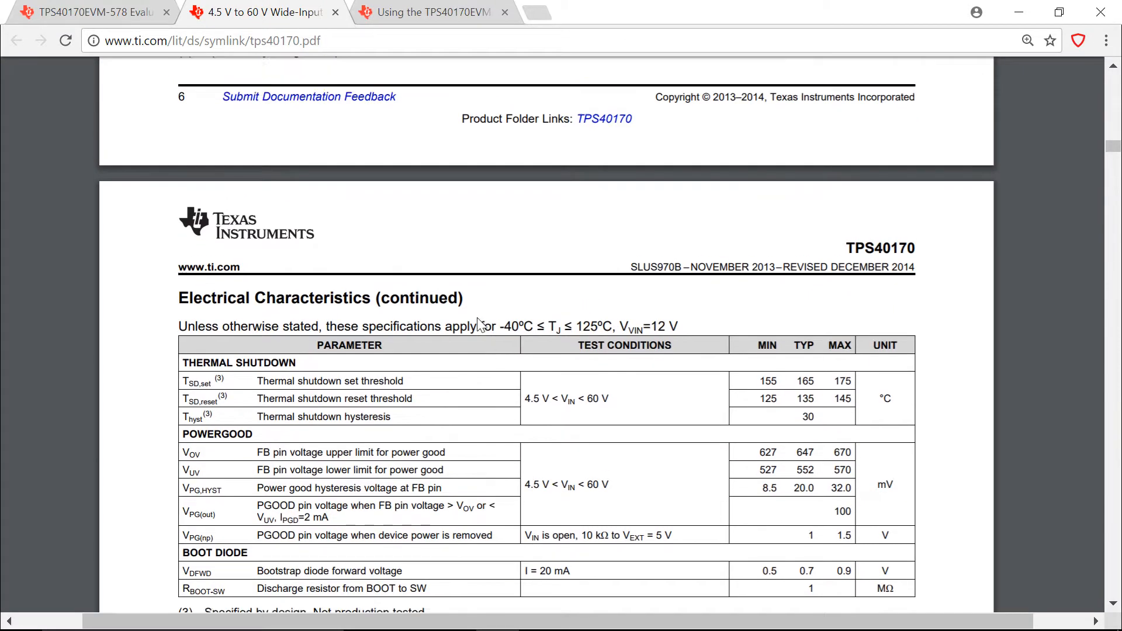
scroll(478, 319, up, 7)
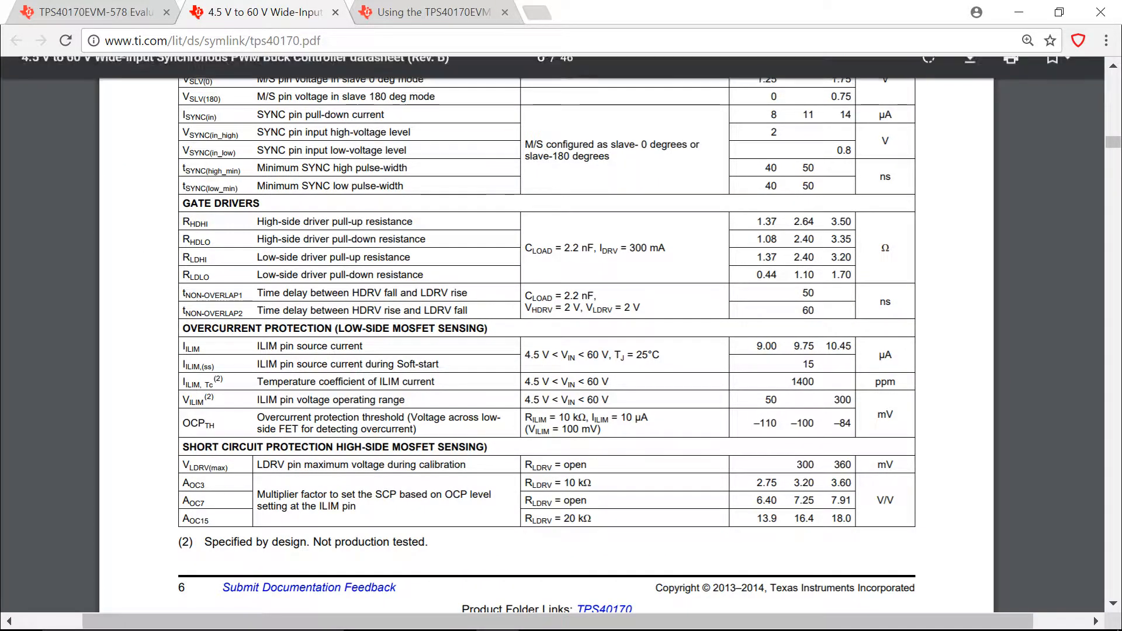
Return to the Buck Converter Example schematic in Eta Designer and set the controller reference Vref's DC value to 600m.
mouse_move(515, 626)
mouse_move(627, 610)
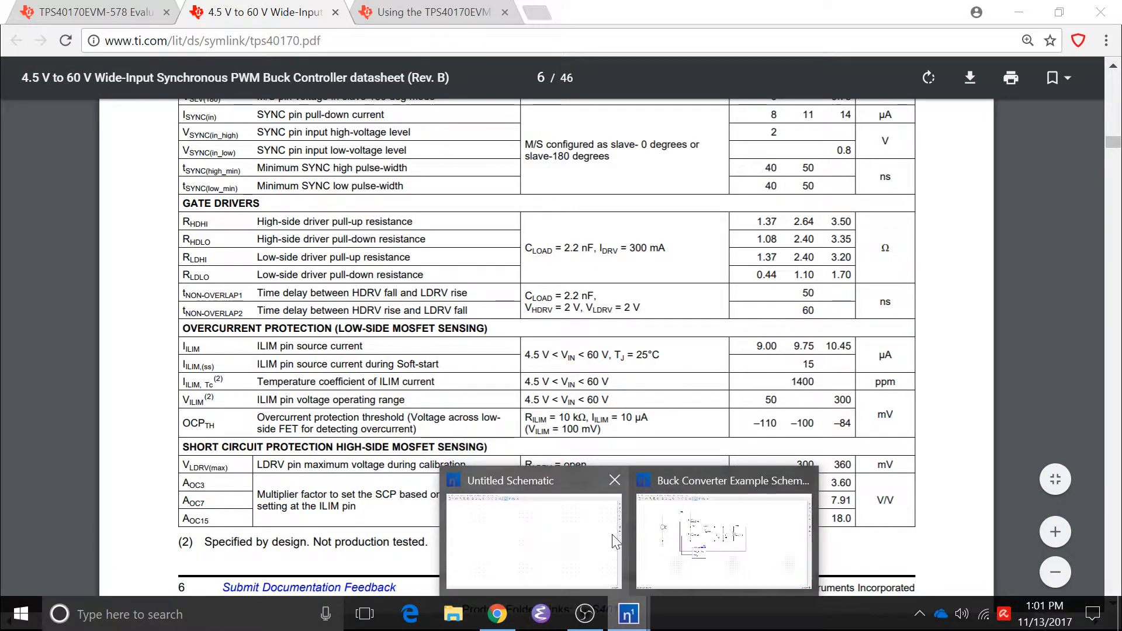
click(654, 532)
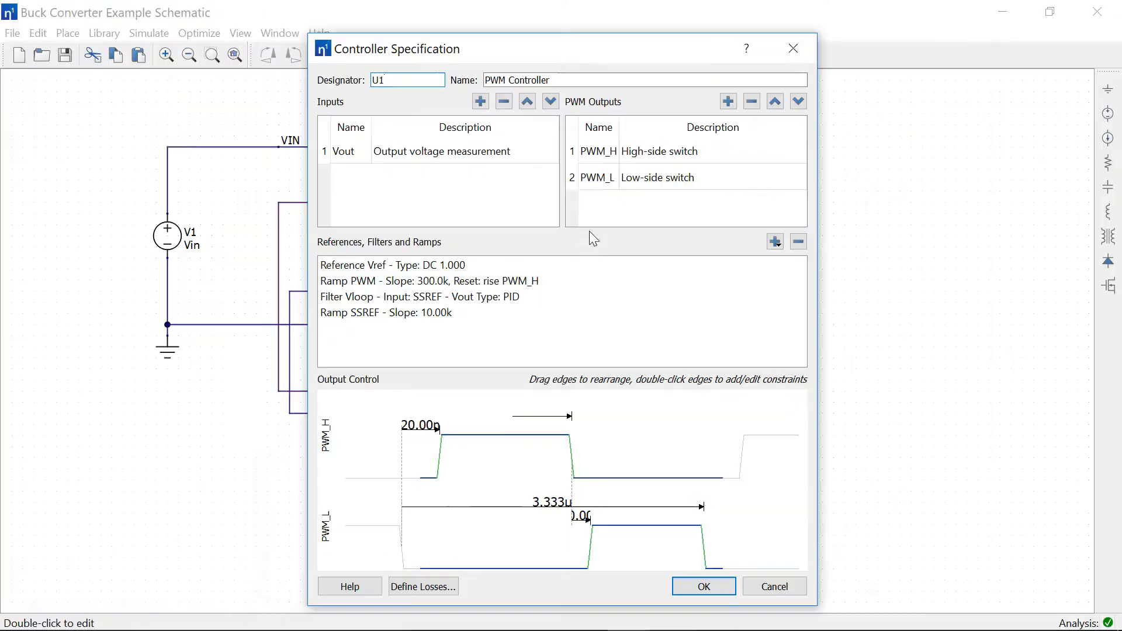
double_click(550, 269)
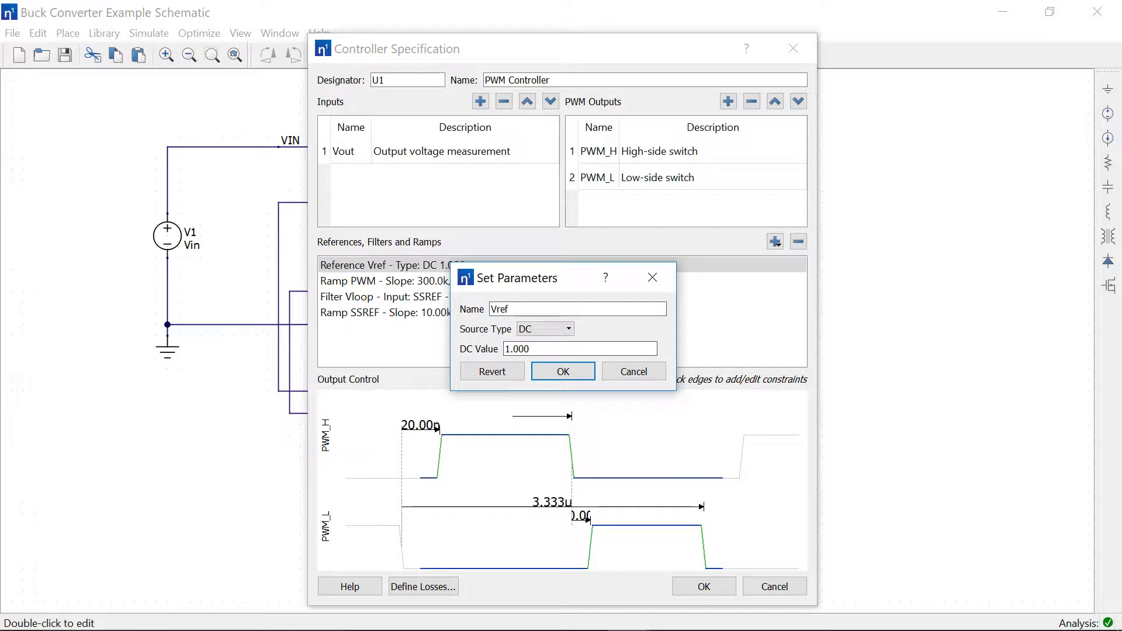
text(600m)
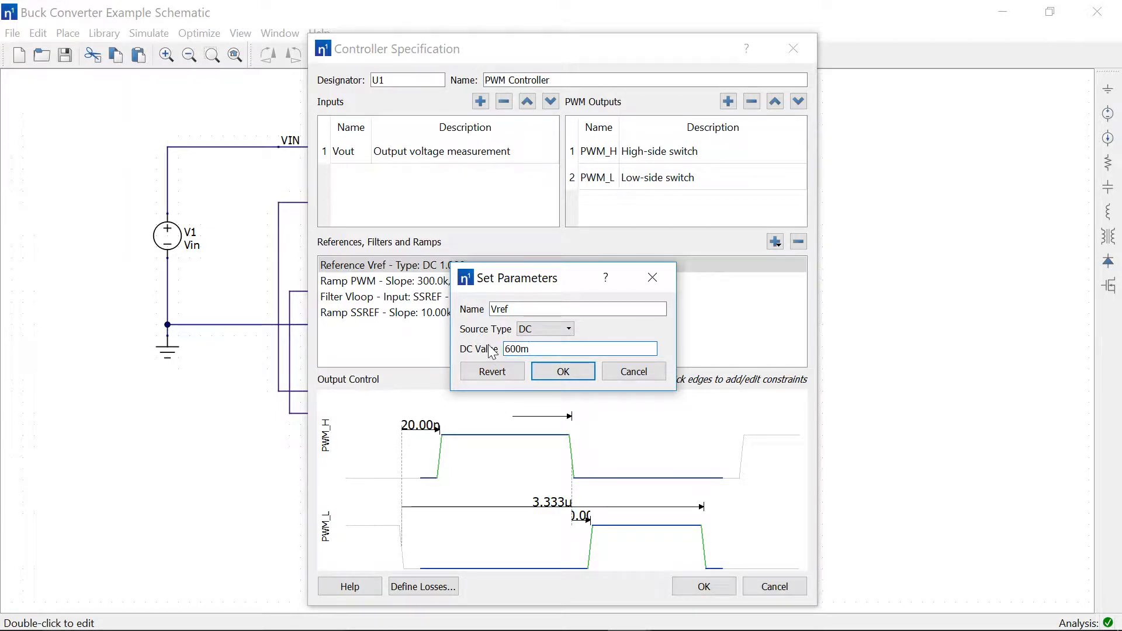
click(546, 374)
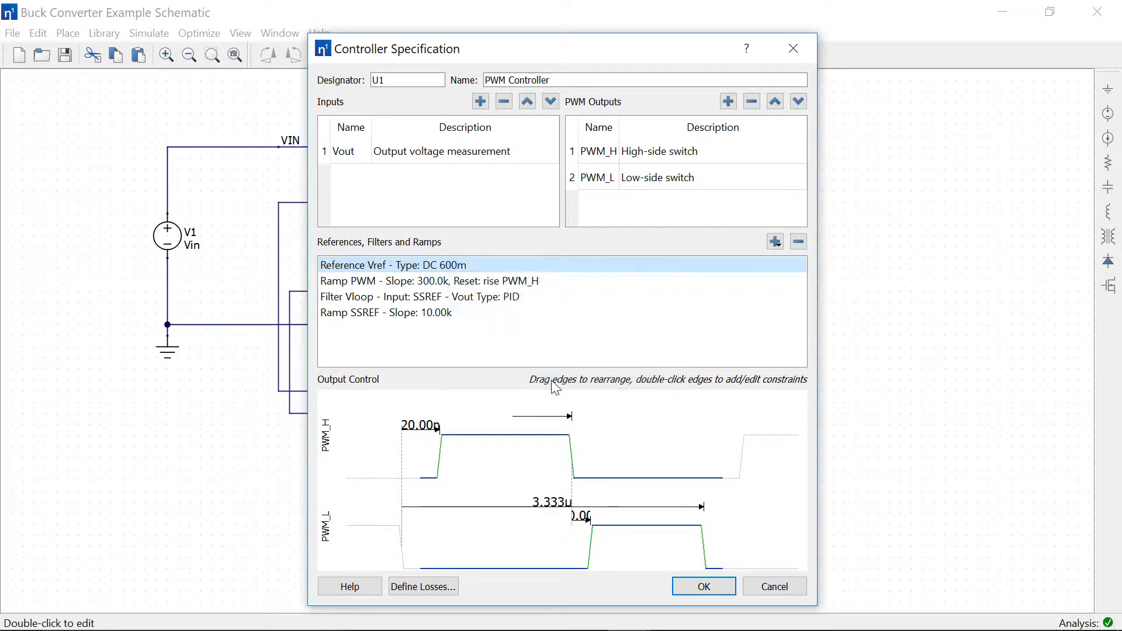
Set the limit of the SSREF soft-start ramp to match the controller's reference voltage Vref.
click(485, 313)
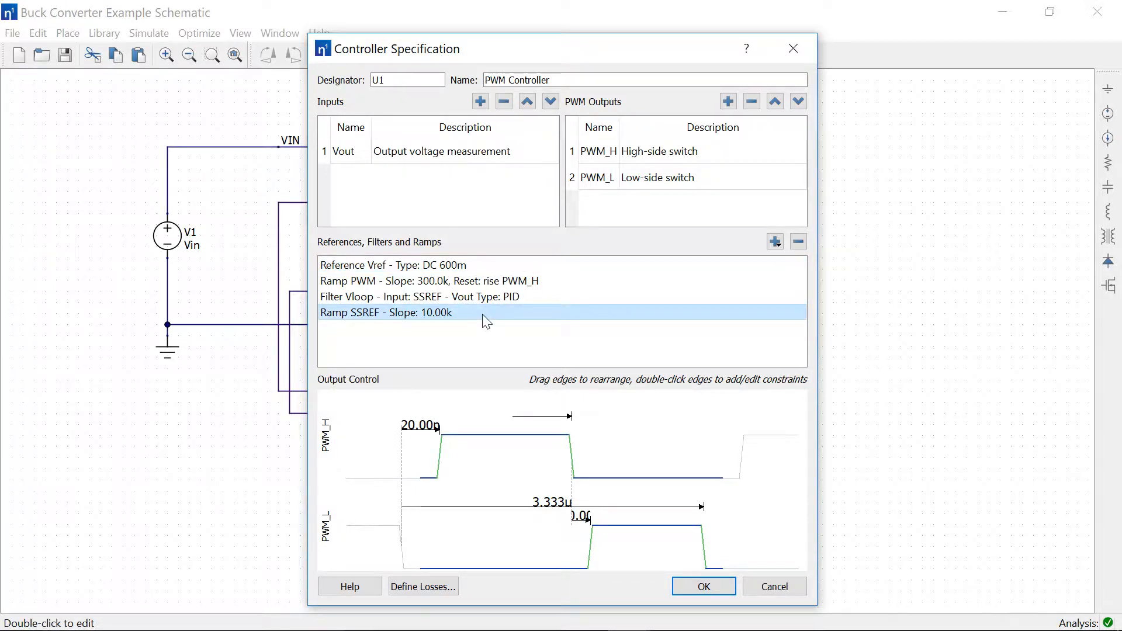
double_click(485, 314)
drag(553, 349, 518, 346)
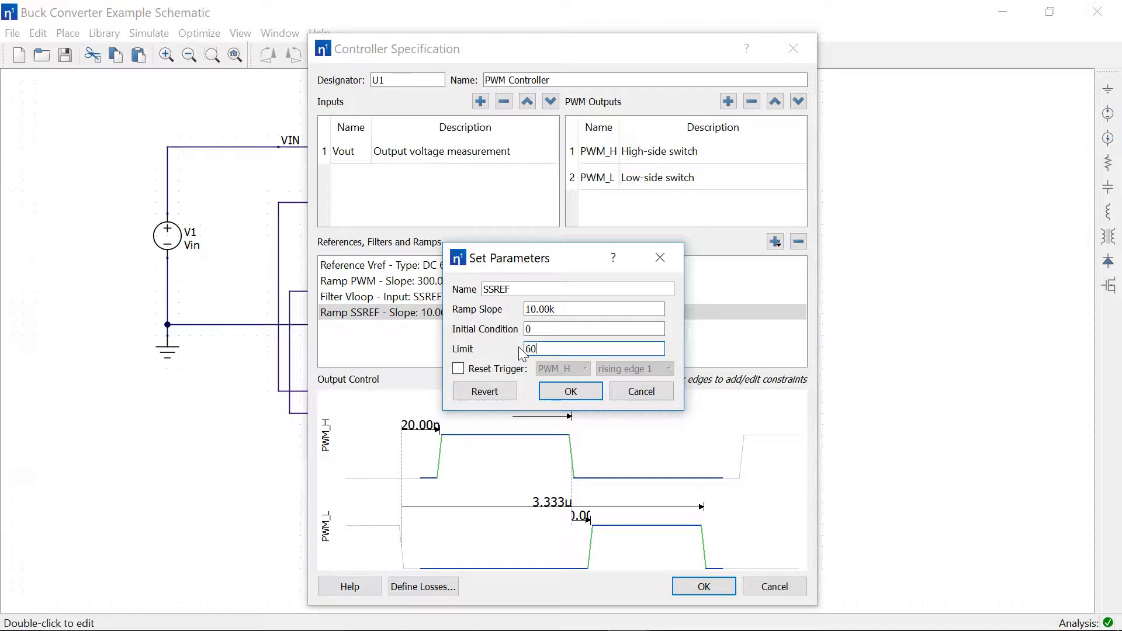
click(573, 392)
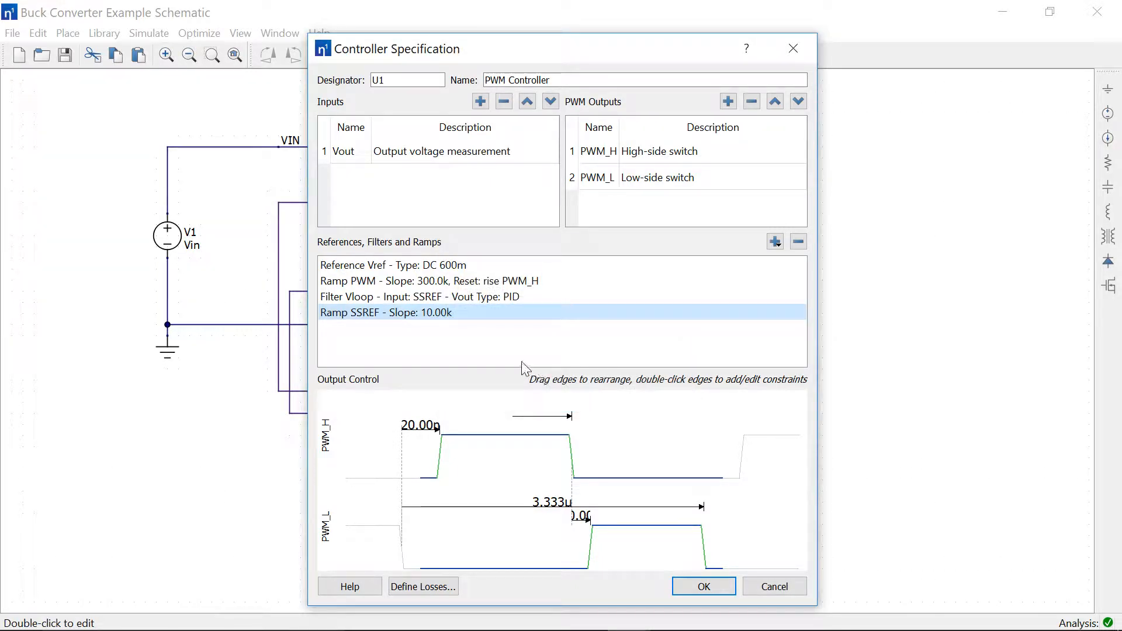
Change the PWM ramp's slope to 300.0k*Vin/15 and its limit to 4.
double_click(458, 282)
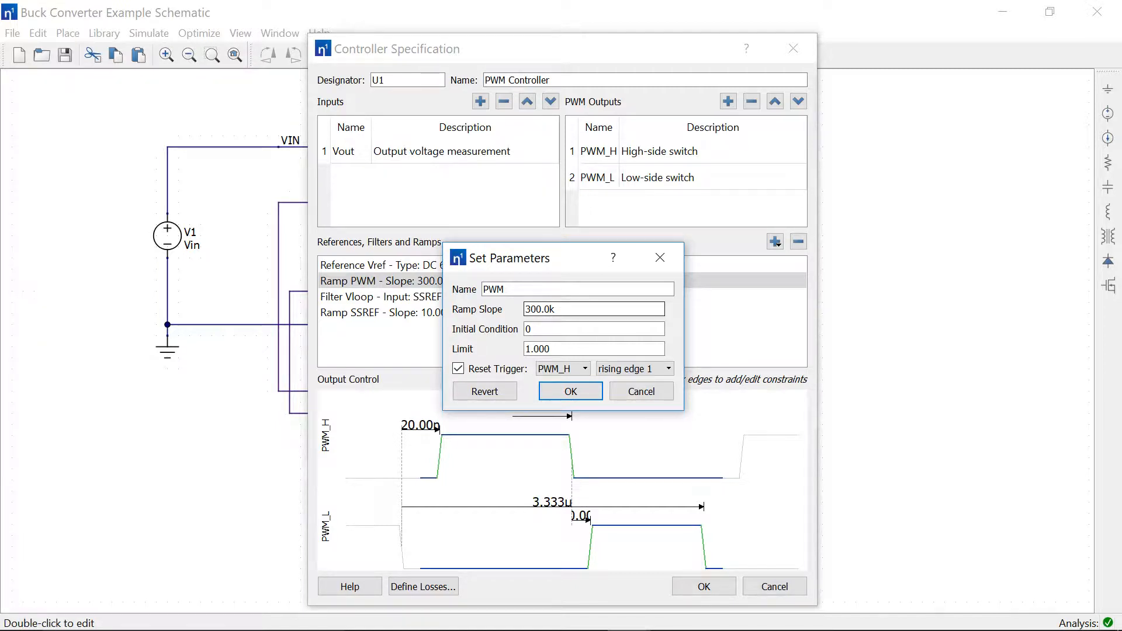
text(Vin/15)
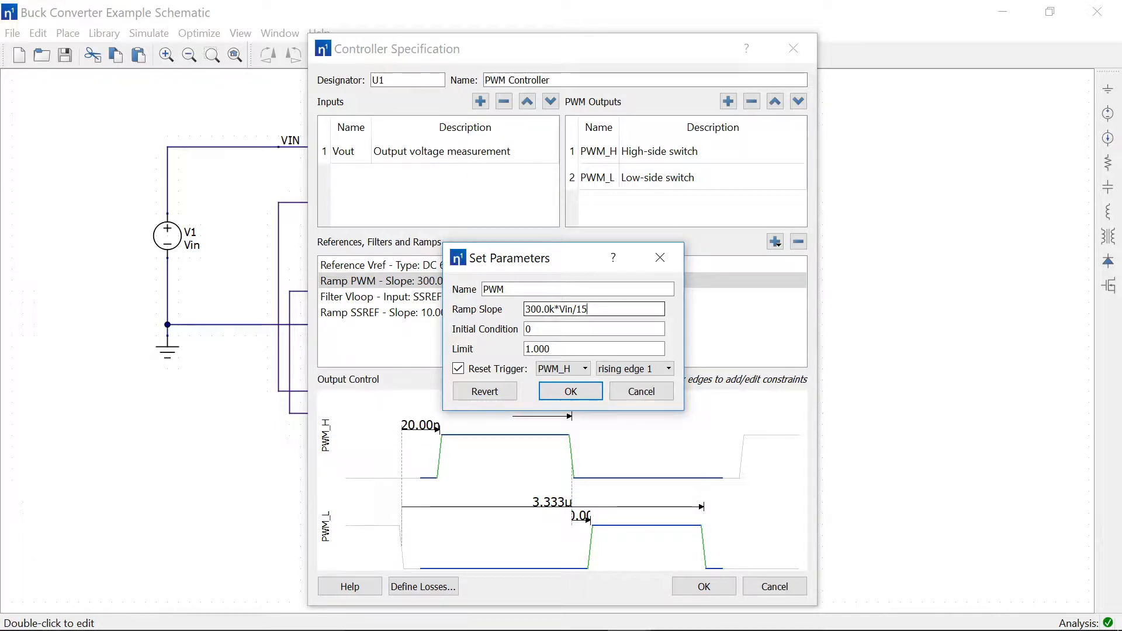
key(Tab)
key(Tab)
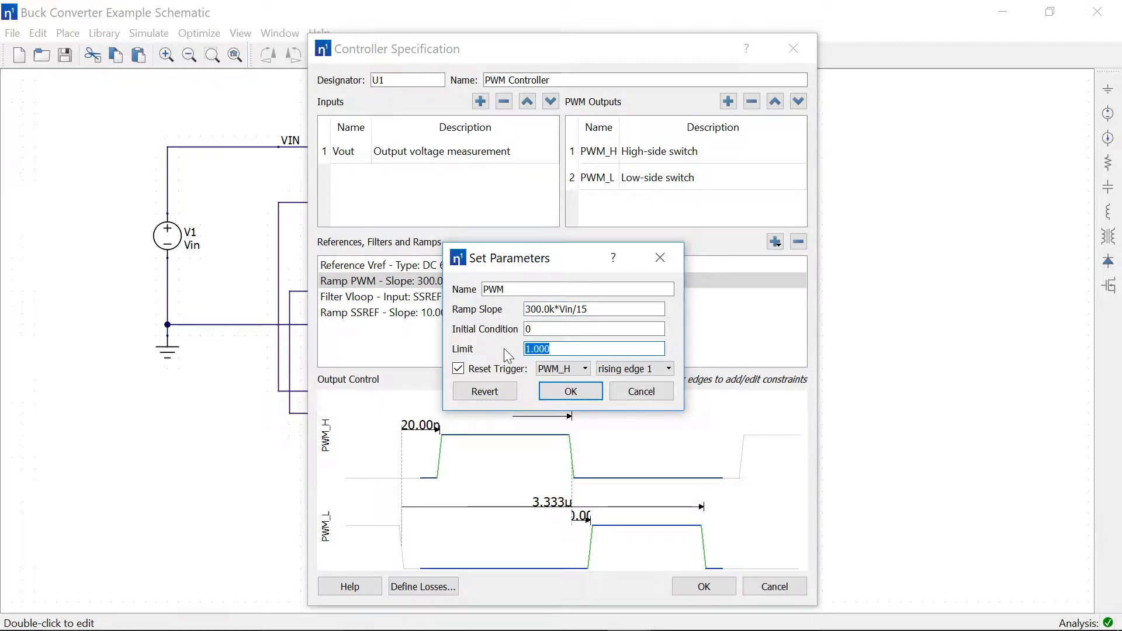
text(4)
click(572, 391)
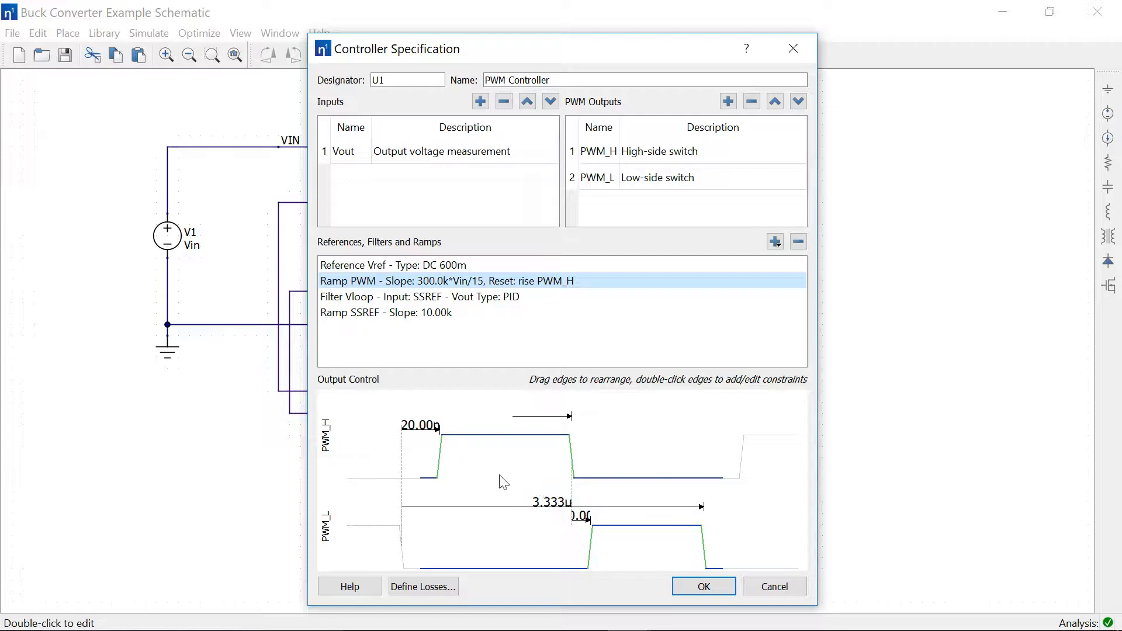
Set the PWM_H rising edge delay to 60 ns after the PWM_L falling edge.
drag(441, 458, 450, 457)
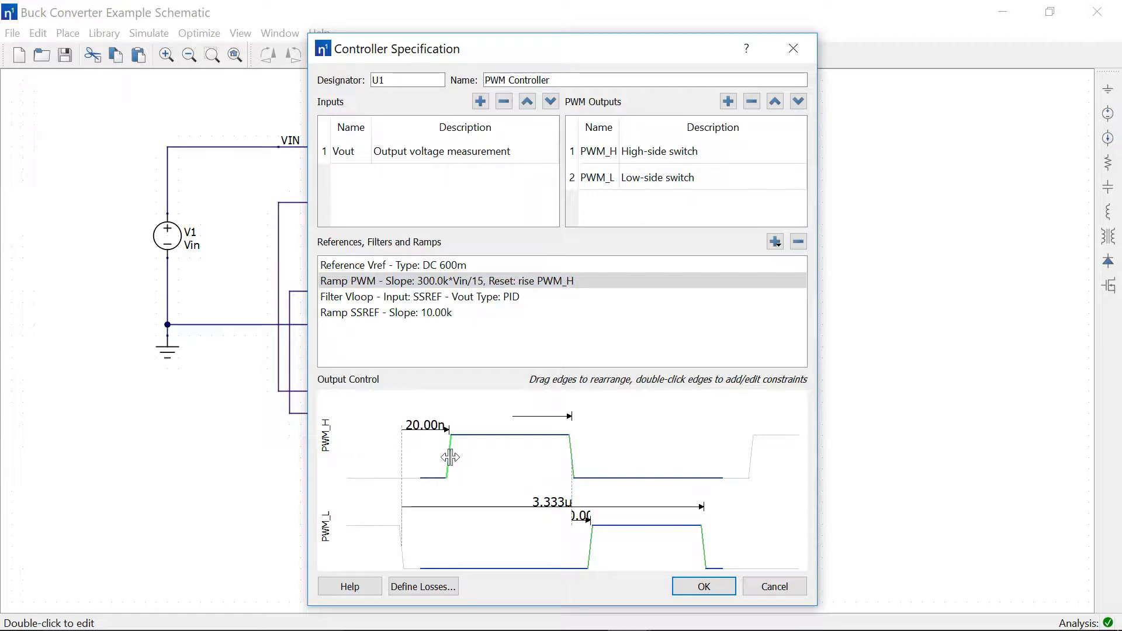
double_click(450, 457)
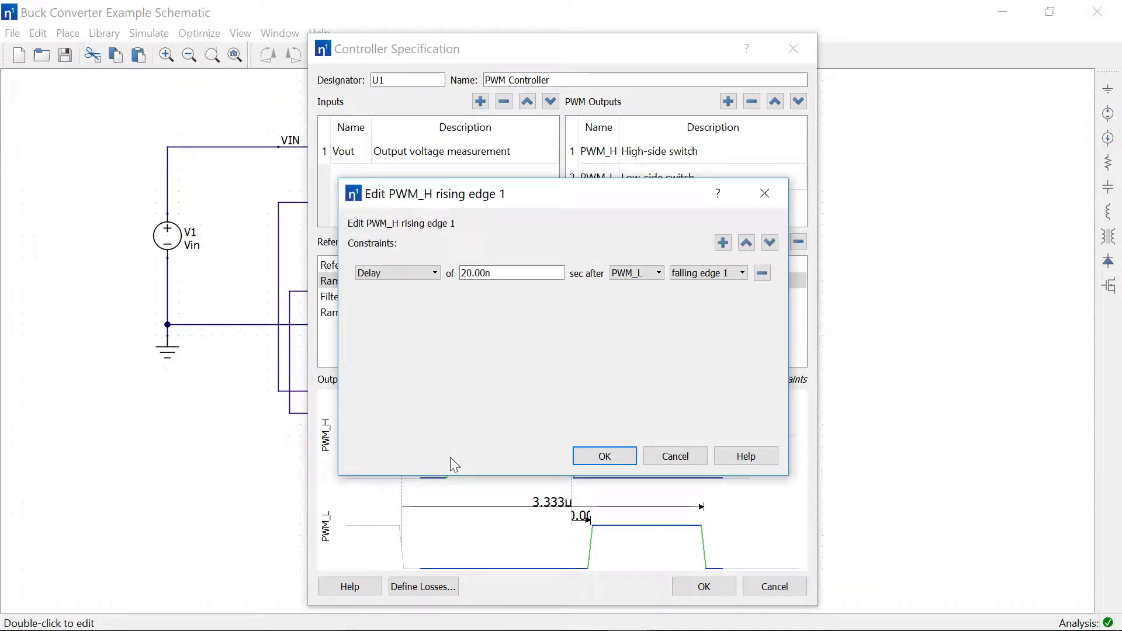
drag(466, 273, 452, 283)
text(6)
key(Return)
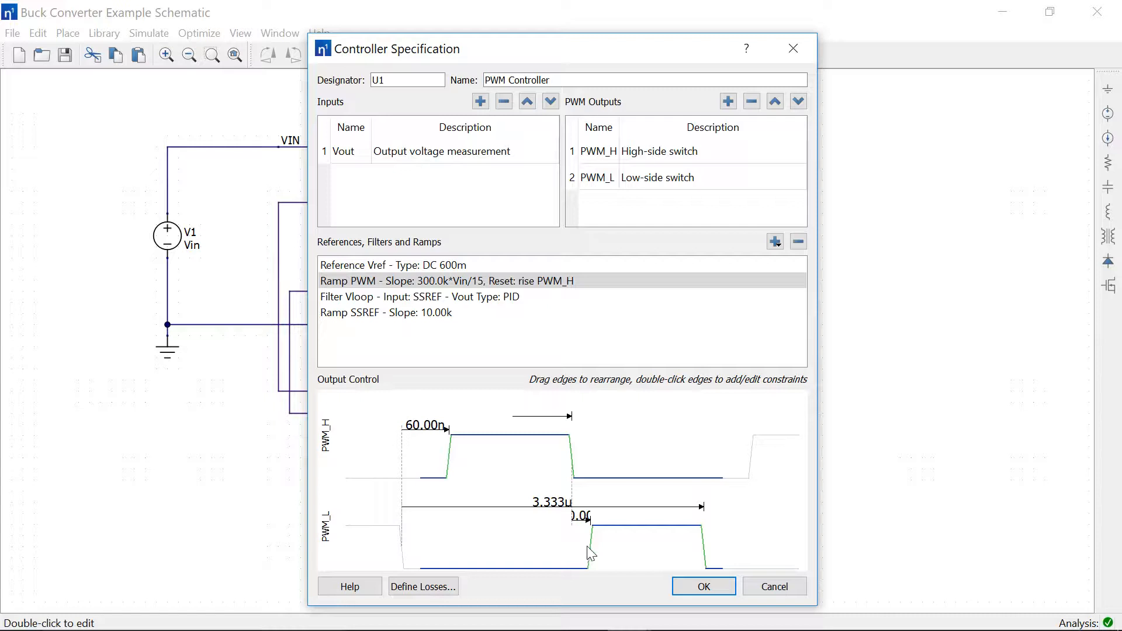
Set the PWM_L rising edge delay to 50 ns after the PWM_H falling edge.
drag(588, 544, 625, 542)
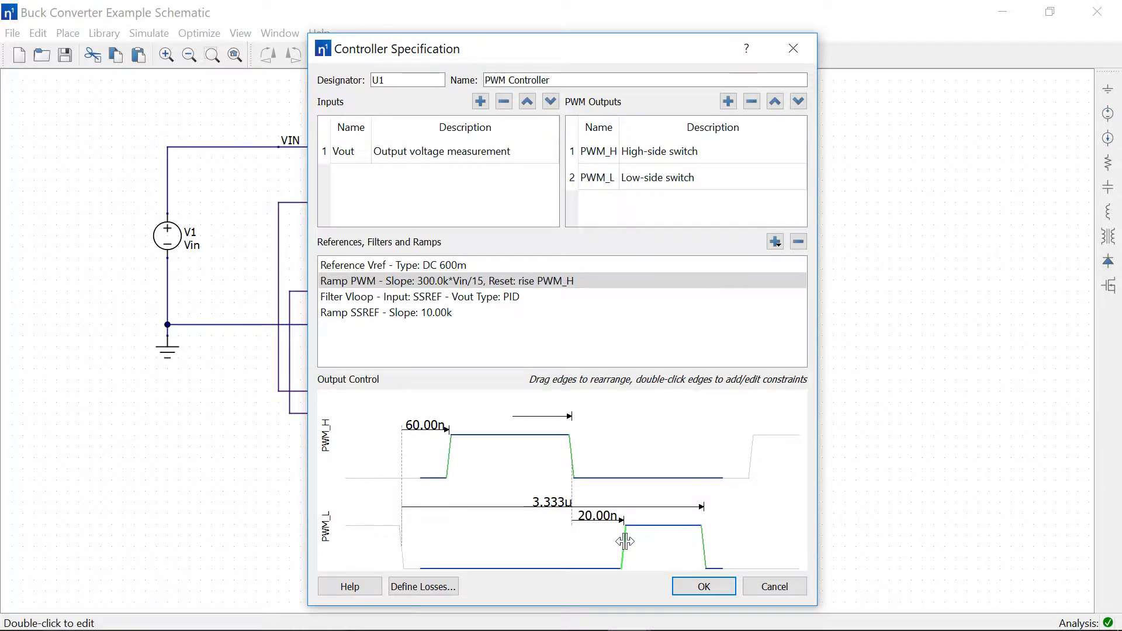
double_click(624, 542)
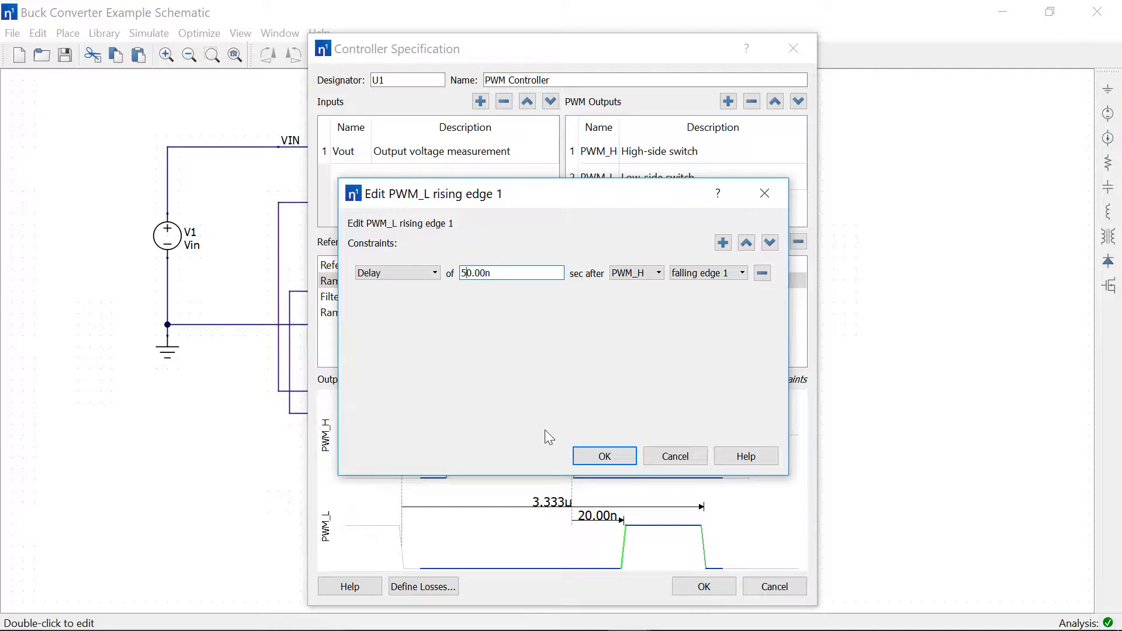
click(598, 458)
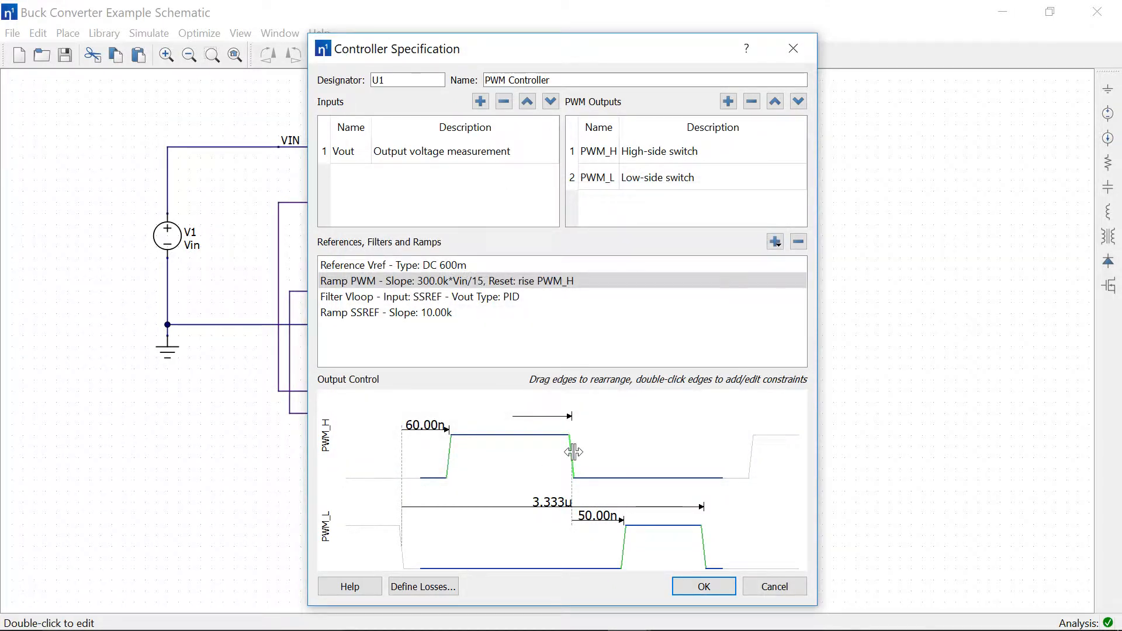
Review the PWM_H falling edge constraint and the Vloop compensation filter, and accept the controller specification.
double_click(573, 452)
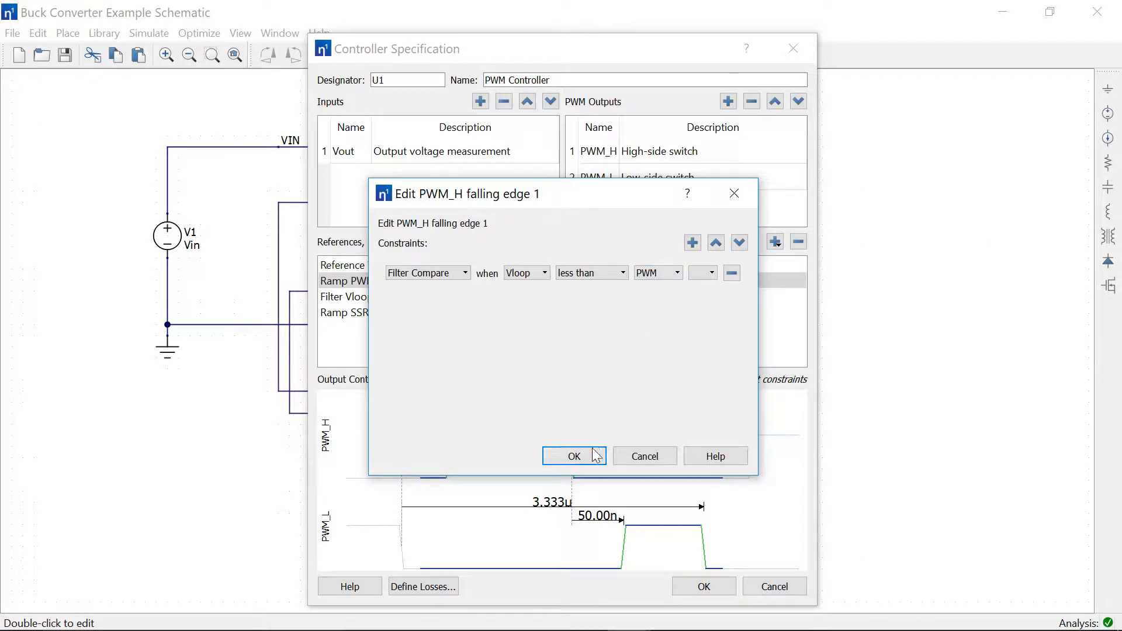
click(568, 456)
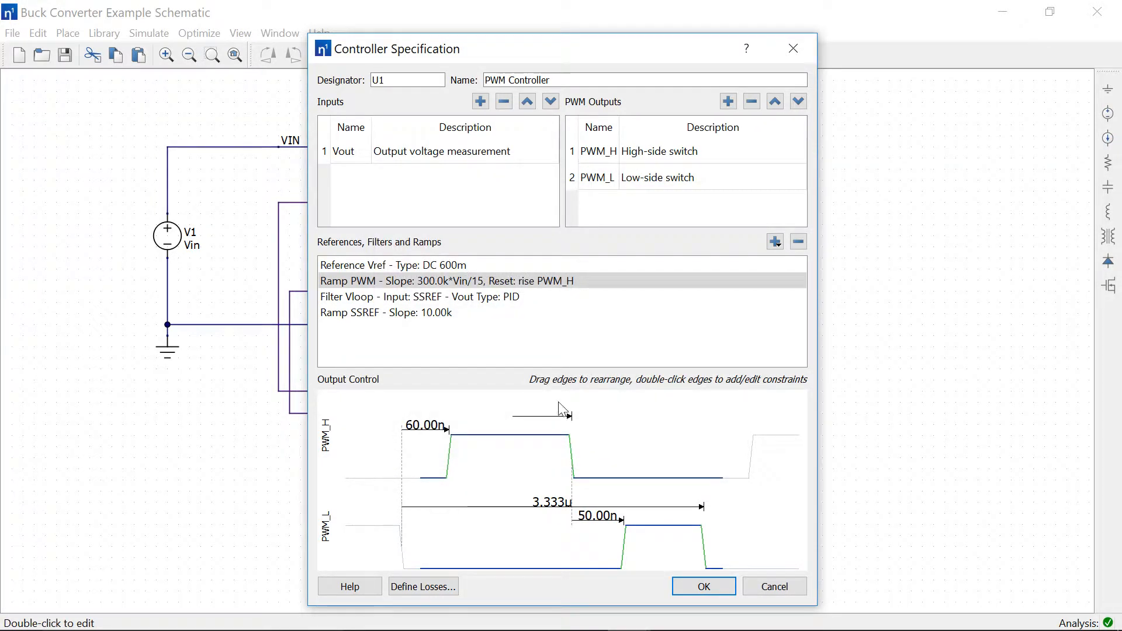
double_click(480, 303)
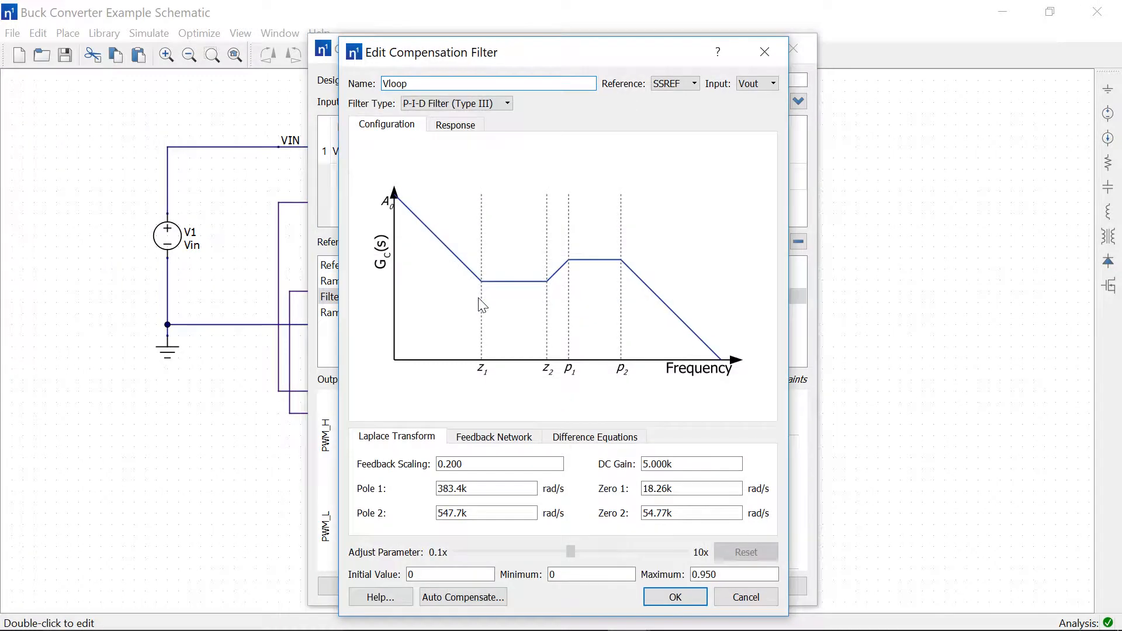
click(725, 605)
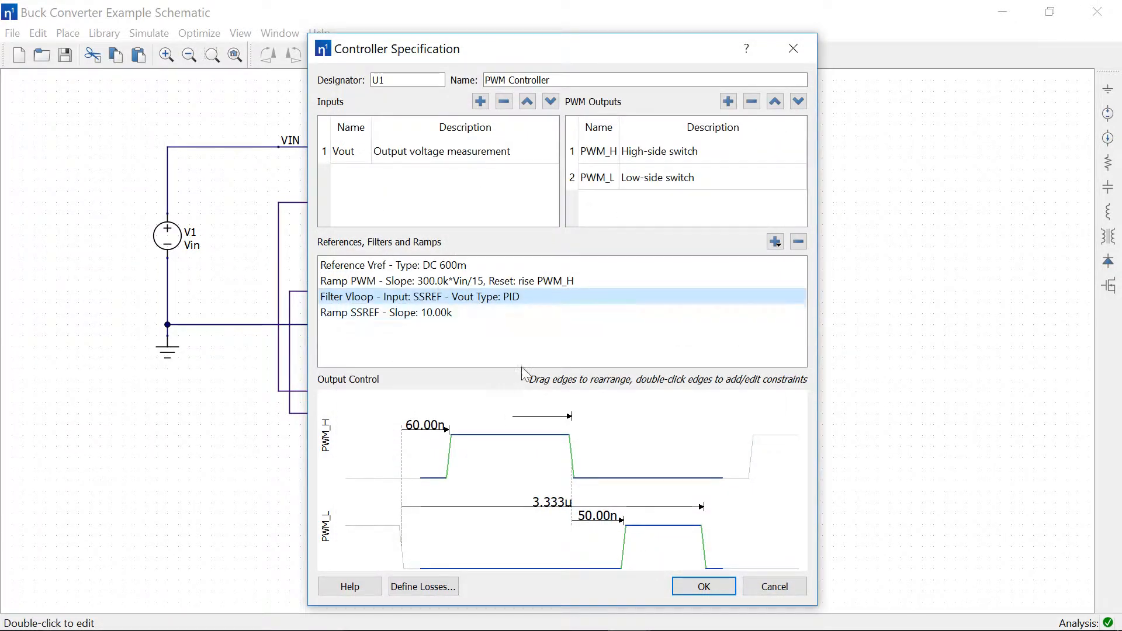
click(703, 586)
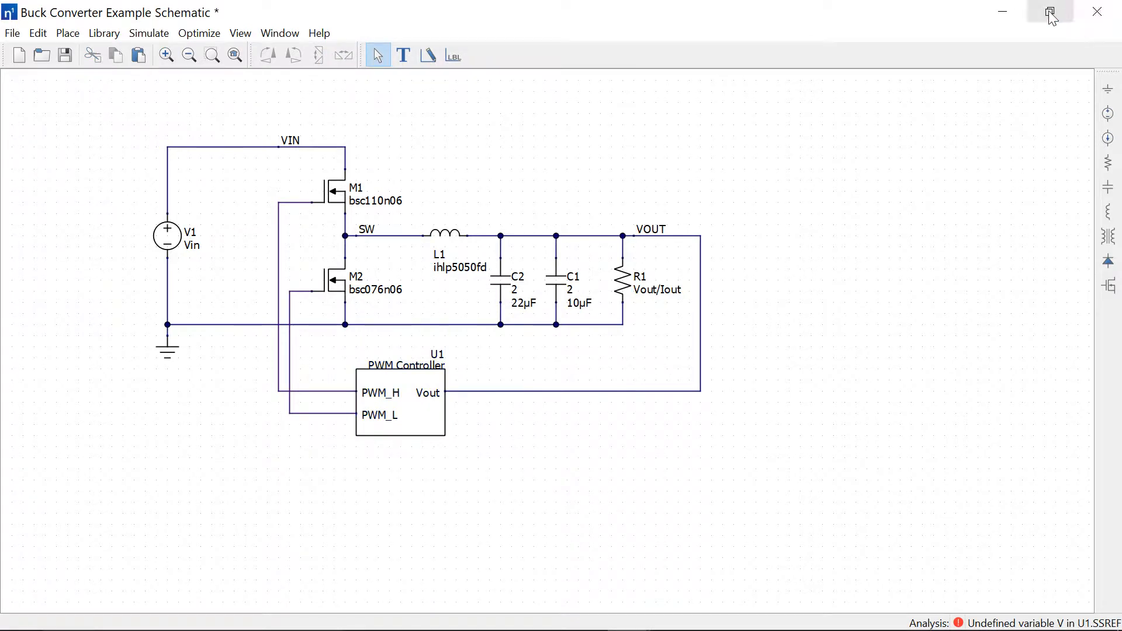
Restore and resize the schematic window so it sits beside the TPS40170EVM-578 user guide PDF in the browser.
click(1050, 12)
drag(43, 252, 338, 255)
drag(593, 41, 686, 47)
drag(435, 38, 471, 34)
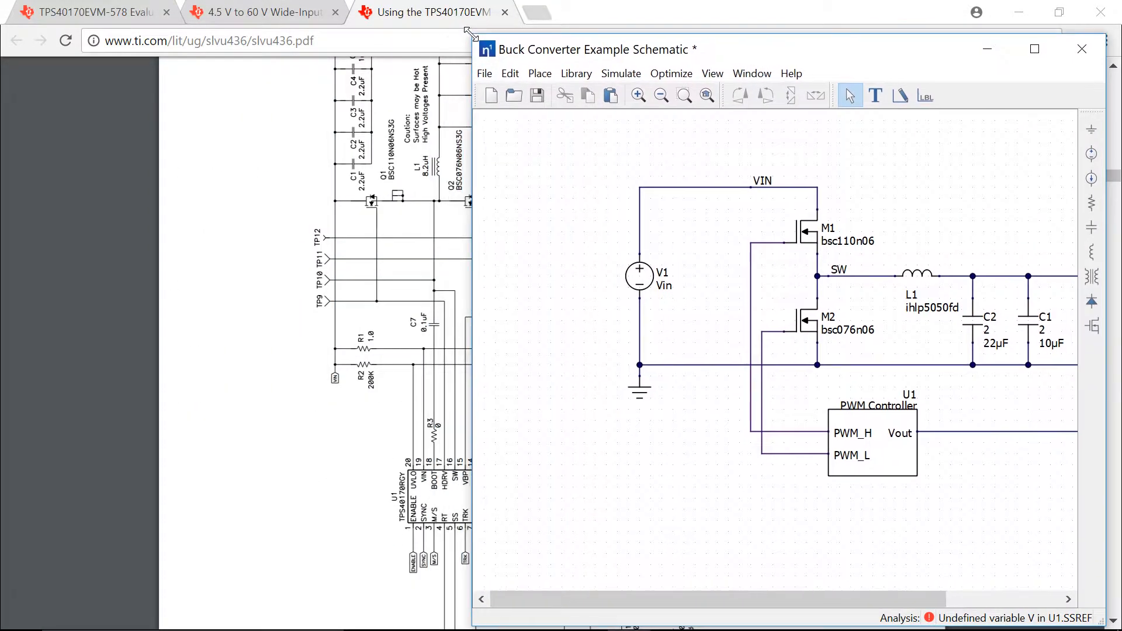
Switch to the user guide in the browser, rotate the TPS40170EVM-578 schematic upright and enlarge the controller's feedback network.
key(alt+Tab)
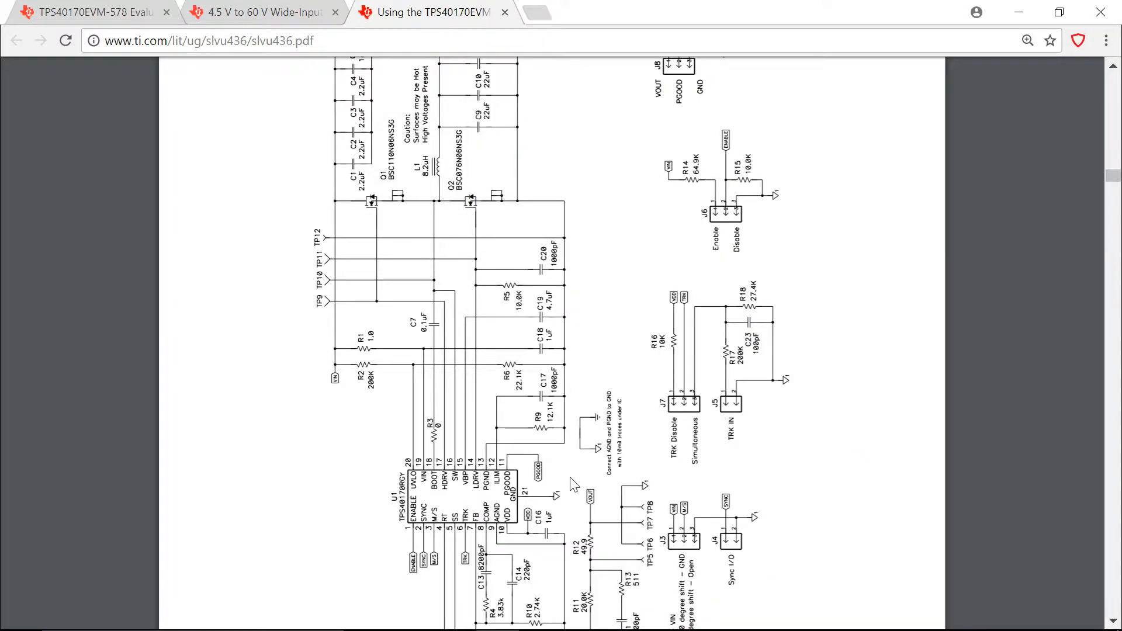
right_click(574, 484)
click(643, 566)
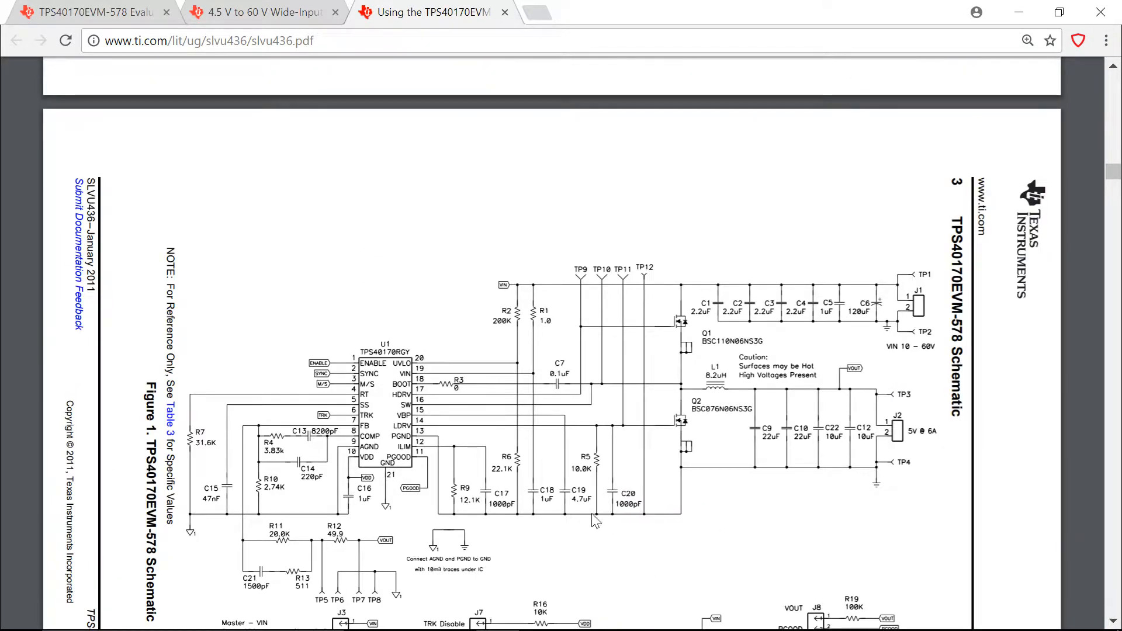
scroll(513, 496, down, 3)
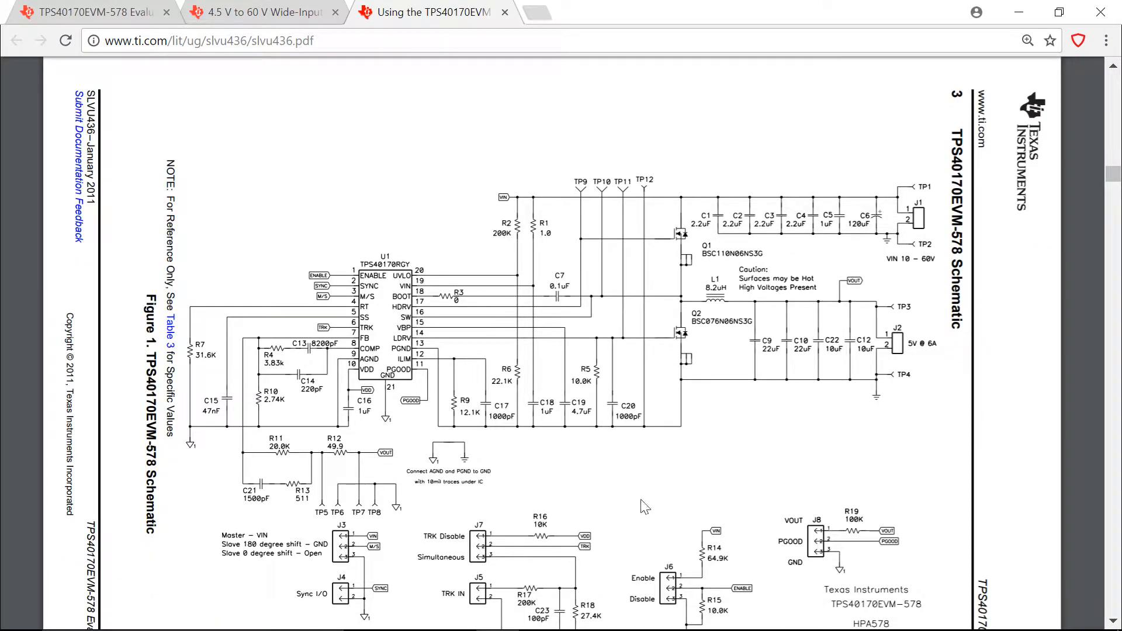
click(1055, 532)
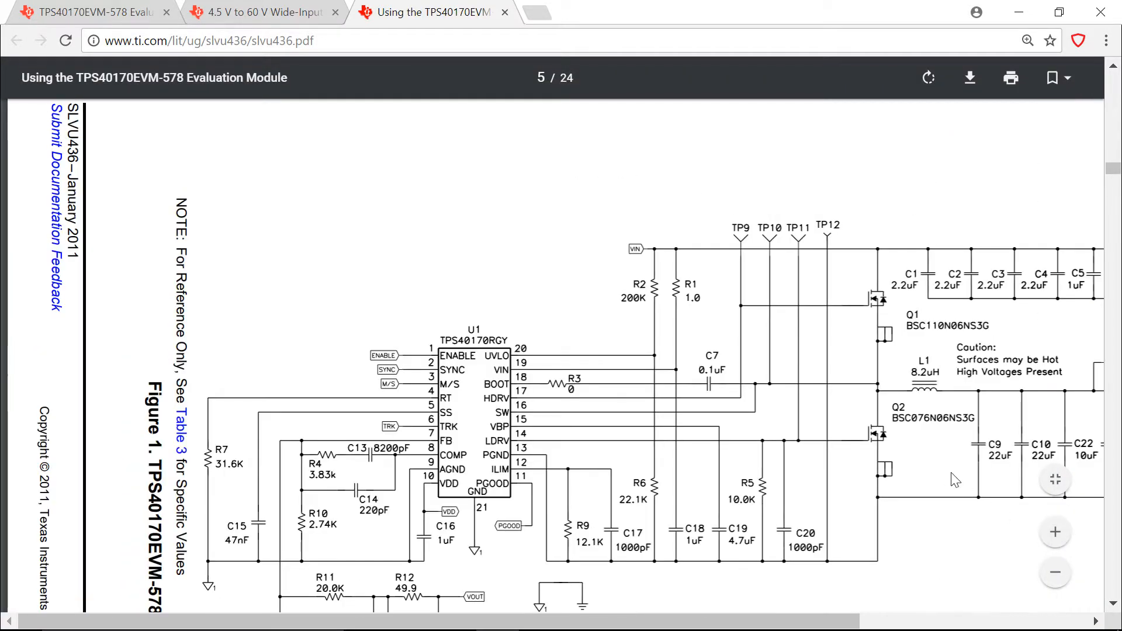
scroll(966, 490, down, 2)
scroll(965, 490, right, 1)
mouse_move(608, 625)
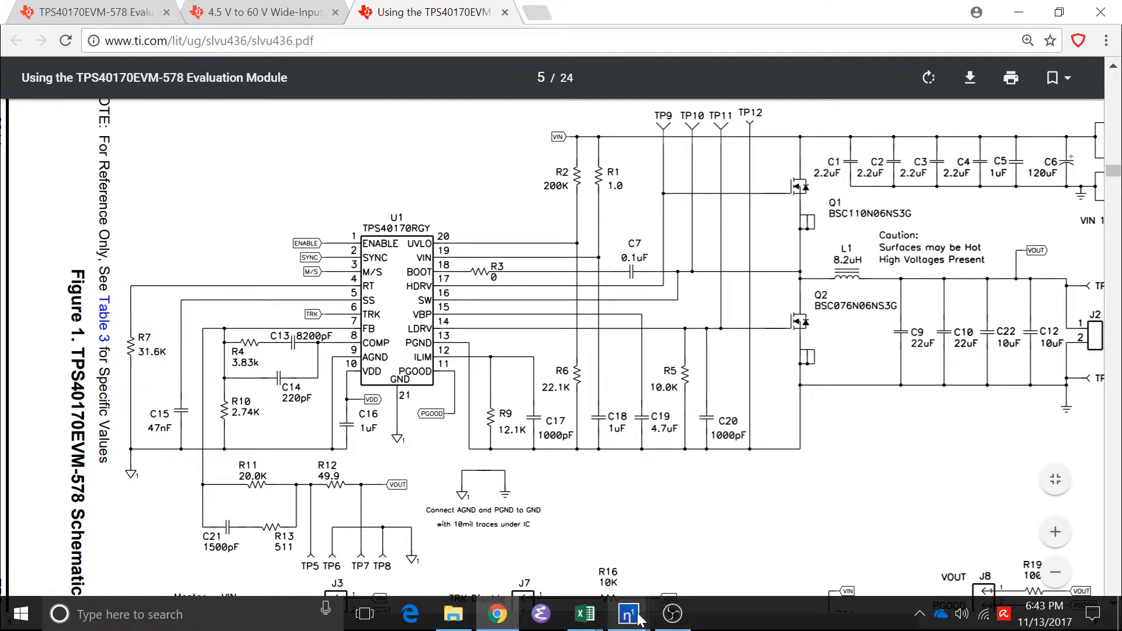
Switch back to Eta Designer and, in the Vloop filter's feedback network, set R1 to 20k, R4 to 511 and C3 to 1500p.
click(724, 514)
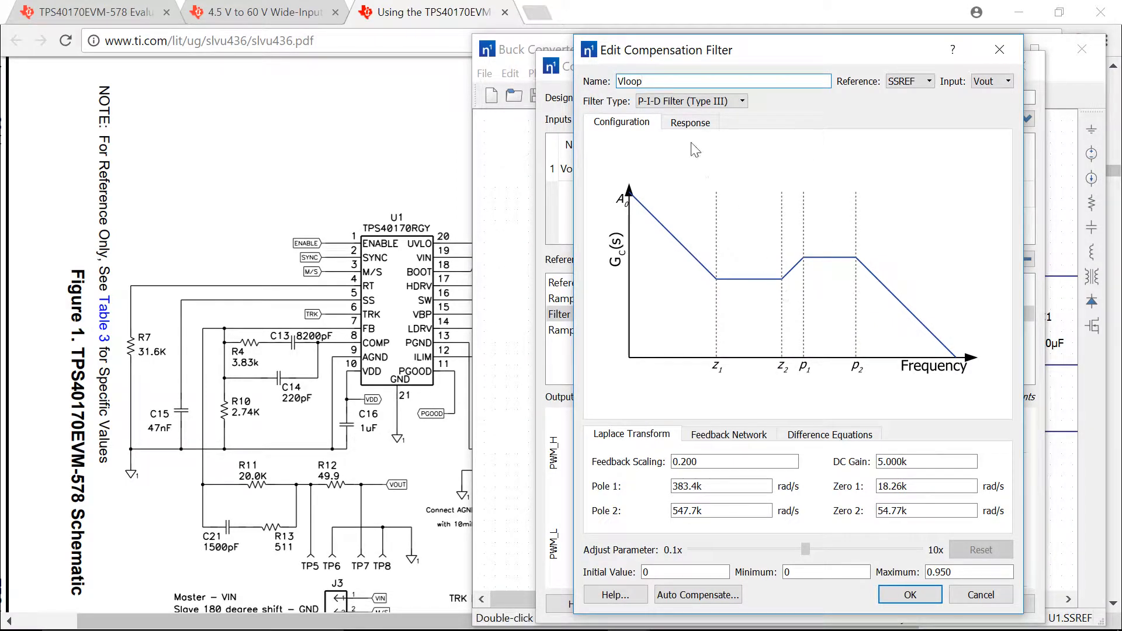
click(738, 438)
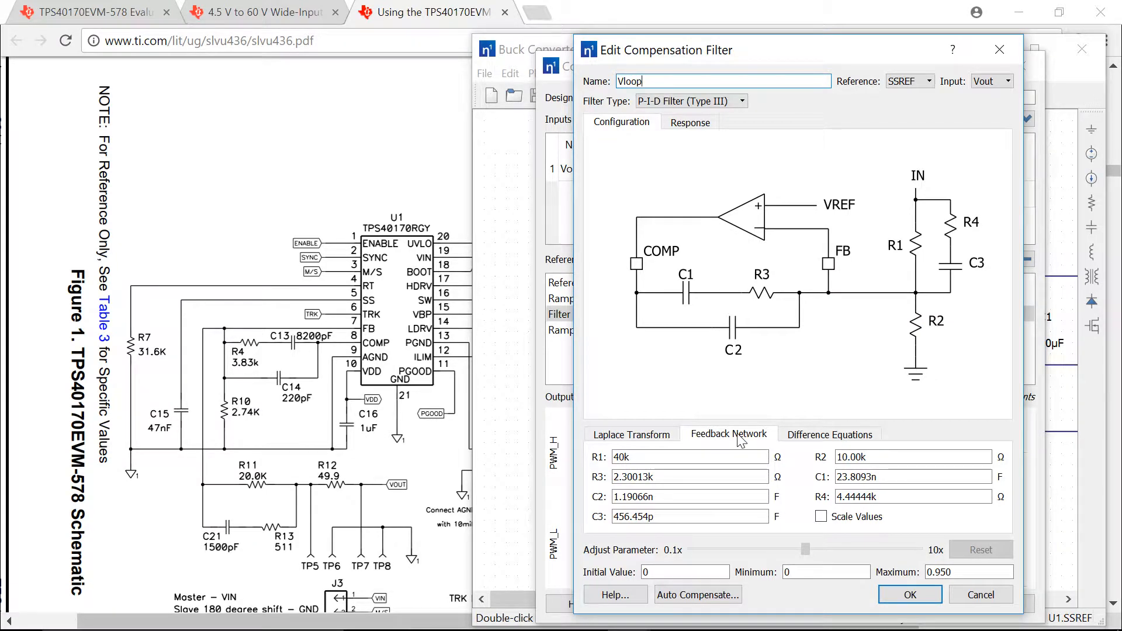
drag(650, 458, 590, 458)
text(20k)
drag(888, 498, 818, 507)
text(511)
drag(666, 517, 566, 503)
text(1500p)
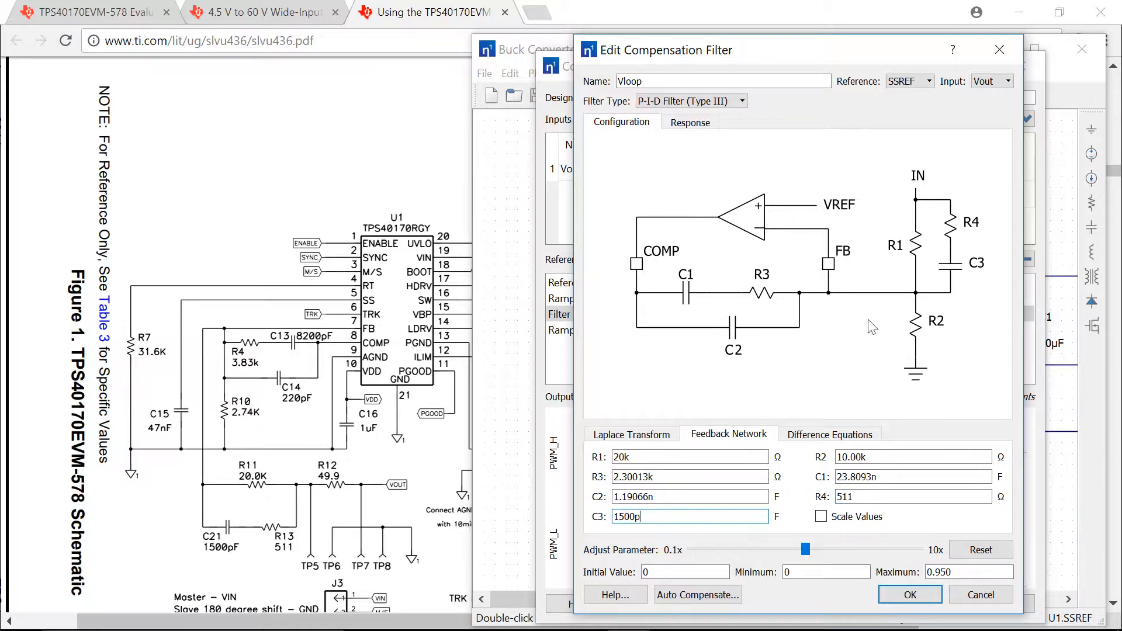
Set the Vloop feedback network's R2 to 2.74k, C2 to 220p, C1 to 8.2n and R3 to 3.83k.
drag(895, 458, 776, 464)
text(2.74k)
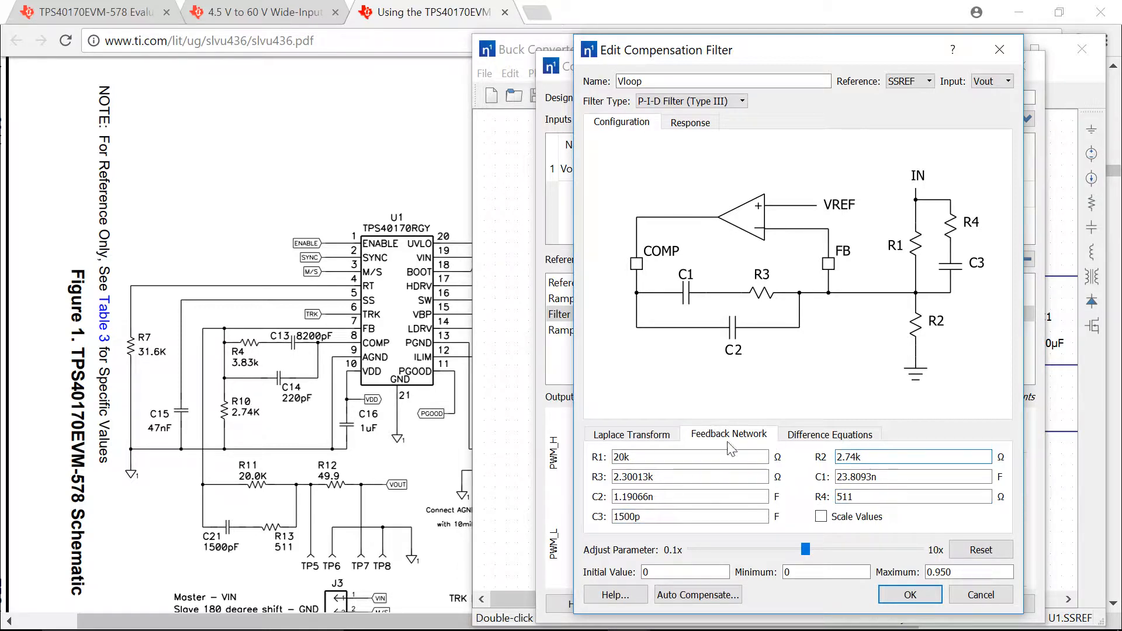
drag(681, 497, 585, 496)
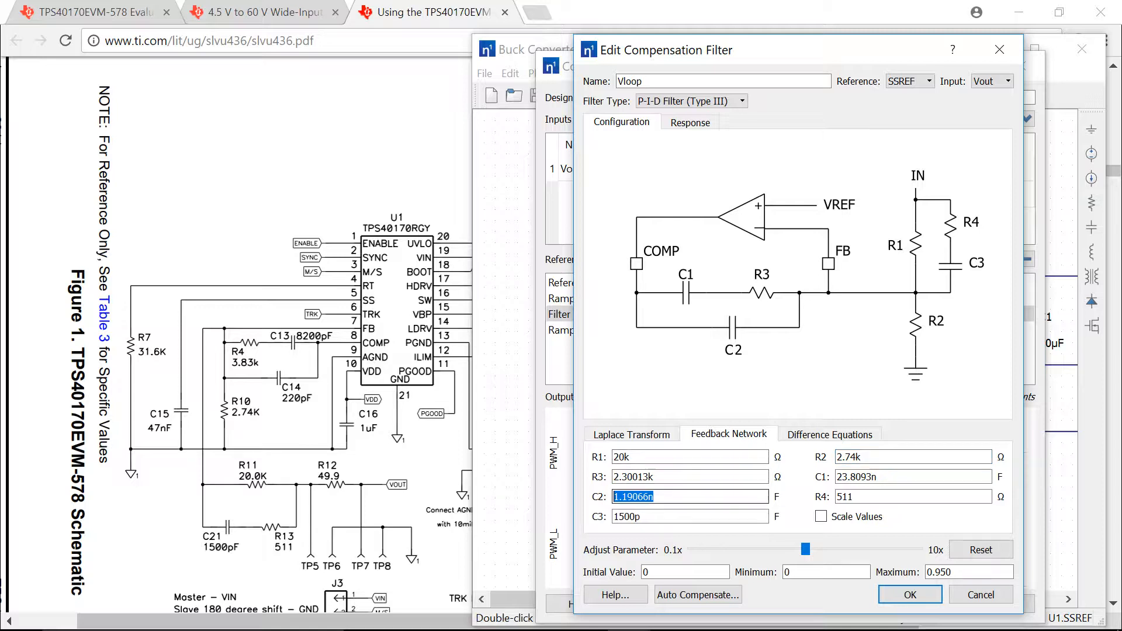
text(220p)
drag(894, 477, 836, 477)
text(8.2n)
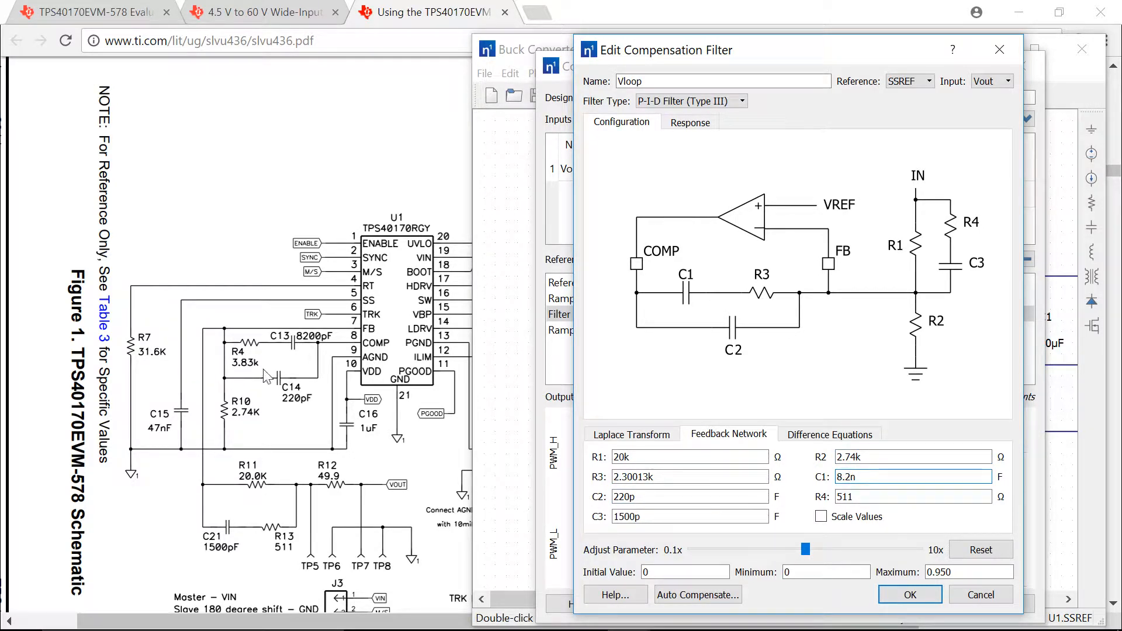
drag(678, 477, 611, 477)
text(3.83k)
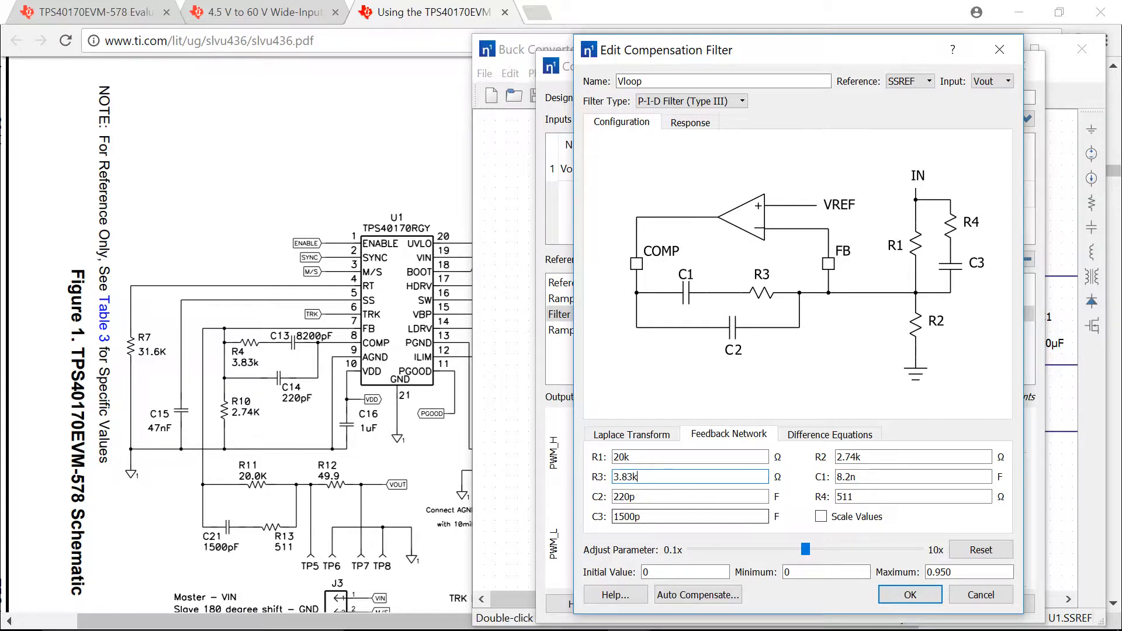
Set the Vloop filter's maximum to 4 and accept the filter and controller specification.
drag(964, 572, 908, 579)
text(4)
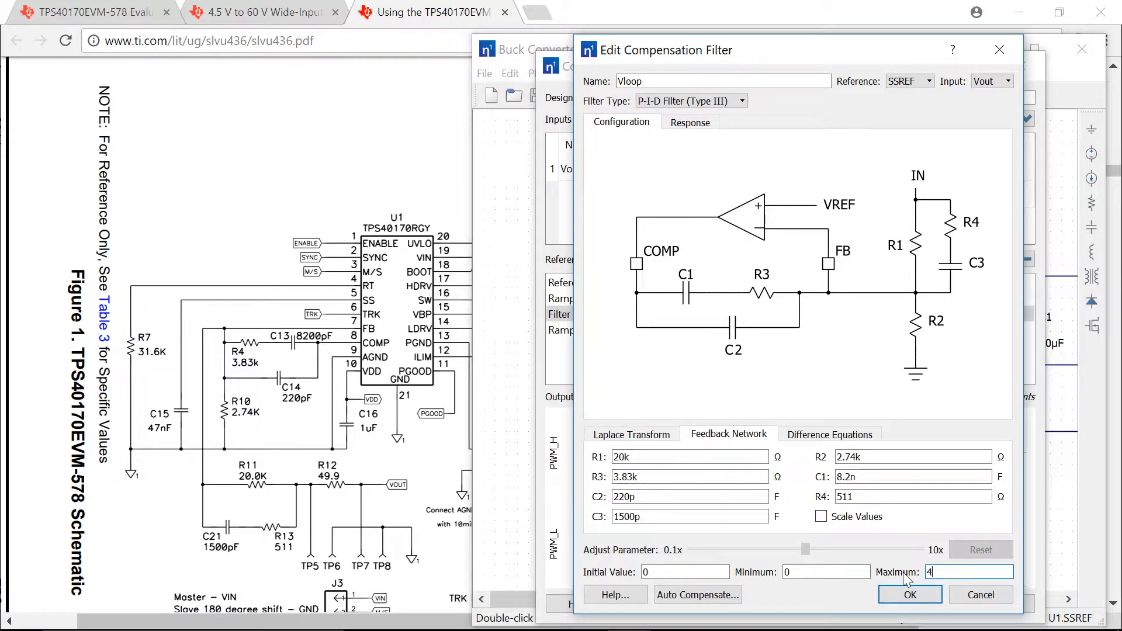
click(921, 598)
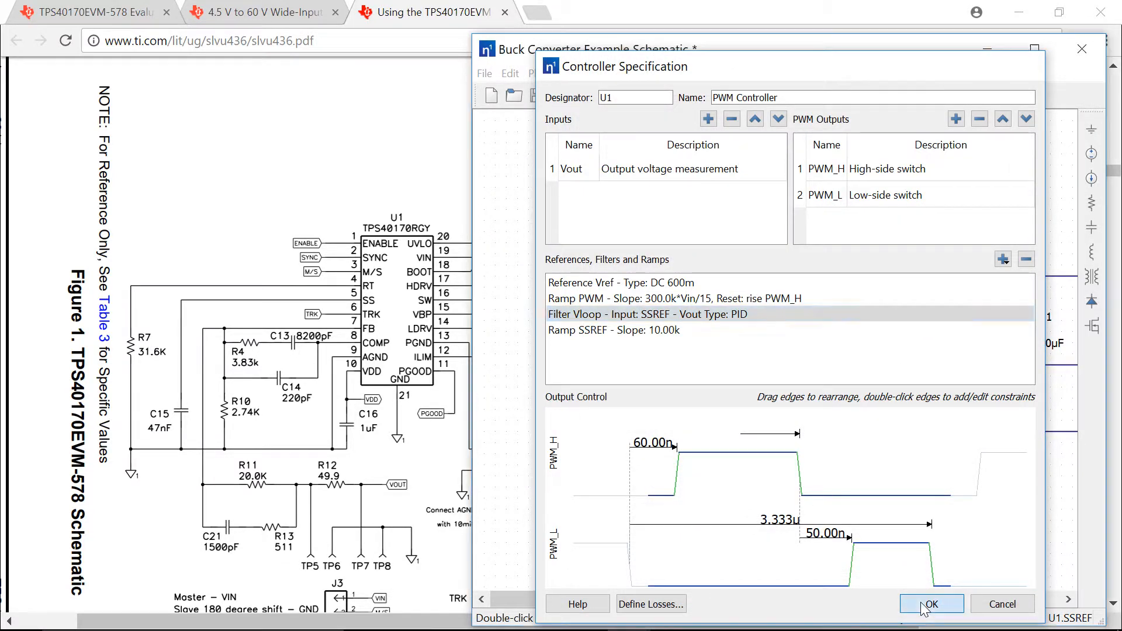
click(922, 607)
Run a transient simulation of the buck converter with the updated controller.
click(577, 73)
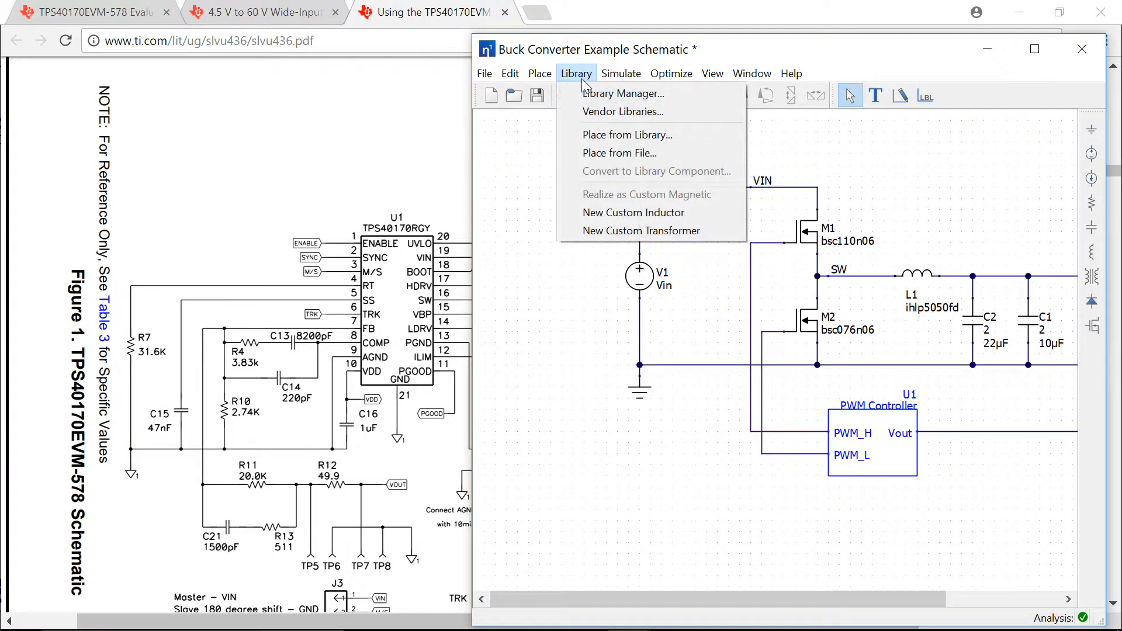
click(619, 135)
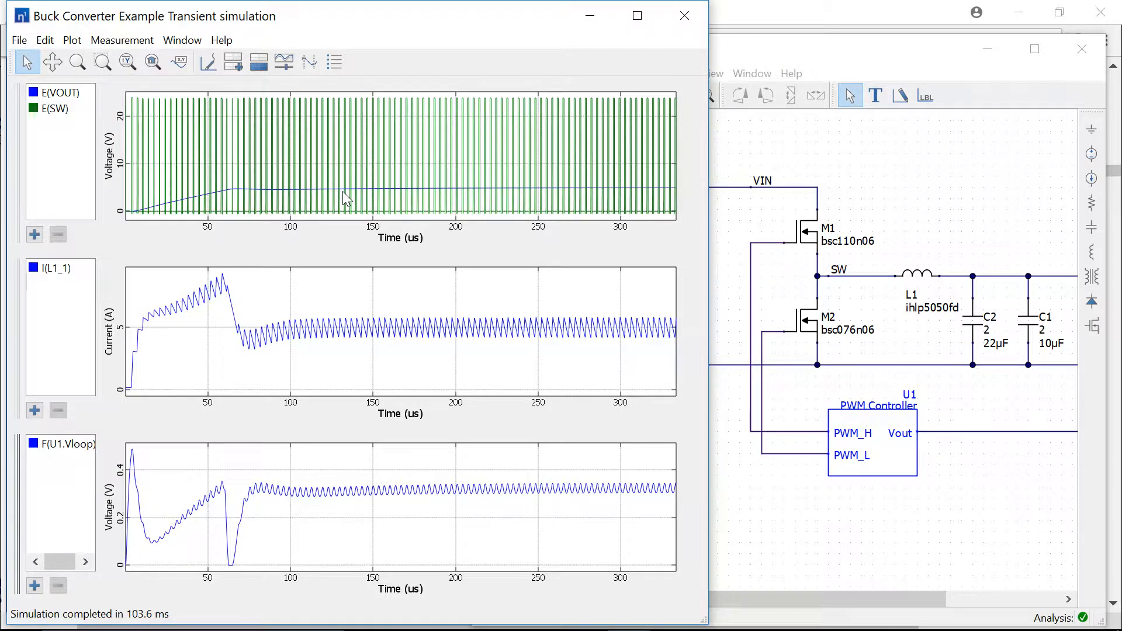
Close the transient simulation plot and place a capacitor between the switching node and the ground rail, just before inductor L1.
click(685, 15)
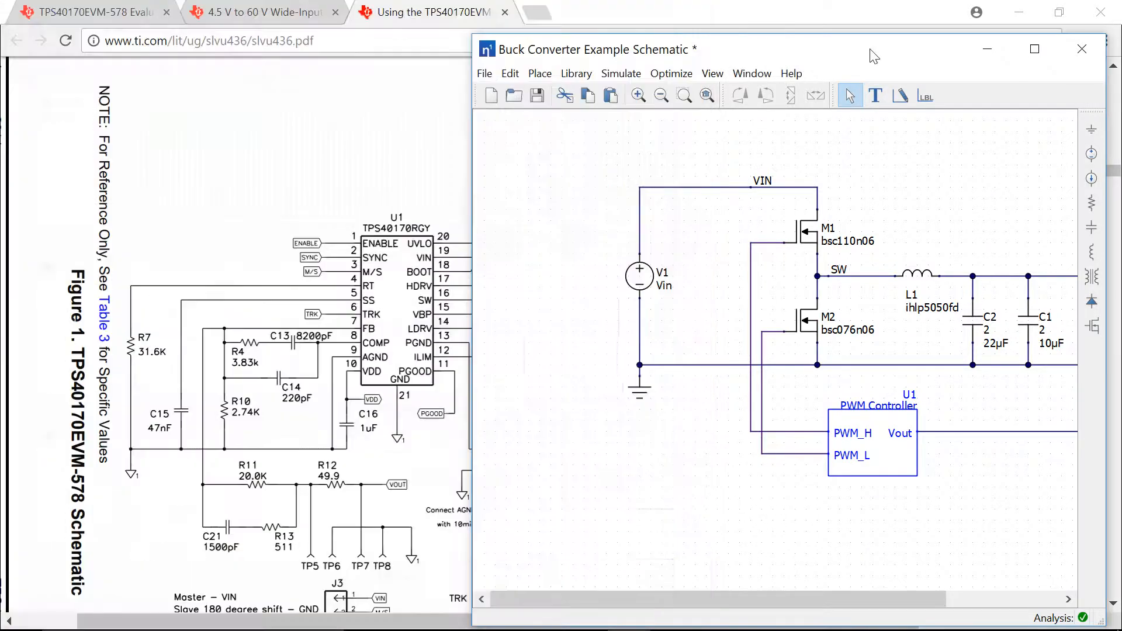
click(1025, 61)
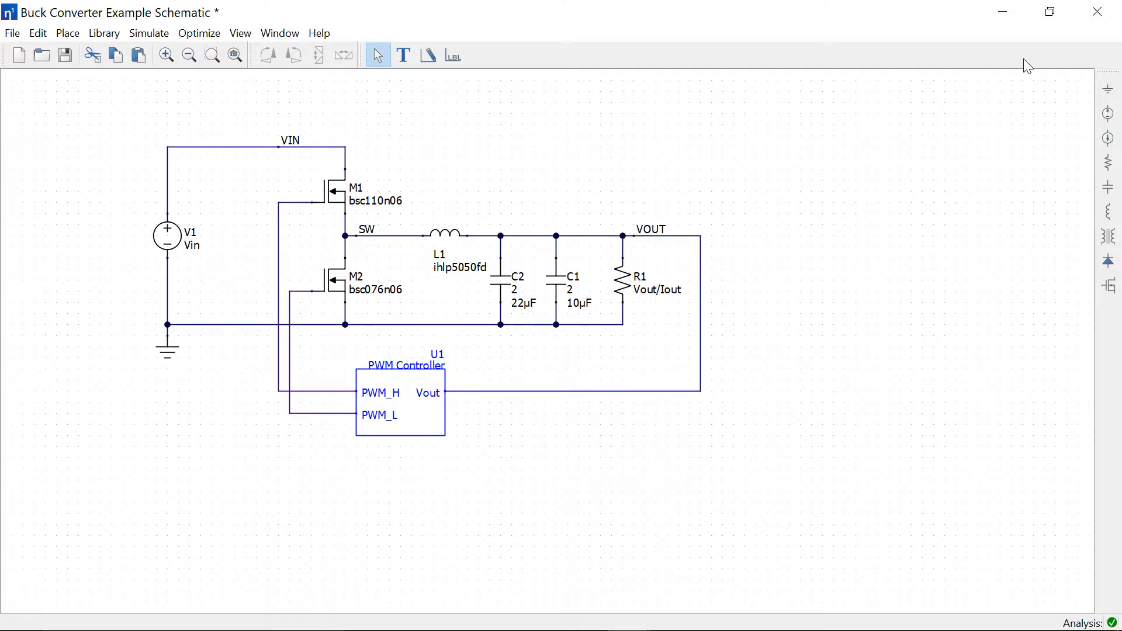
click(1109, 187)
click(417, 283)
key(Escape)
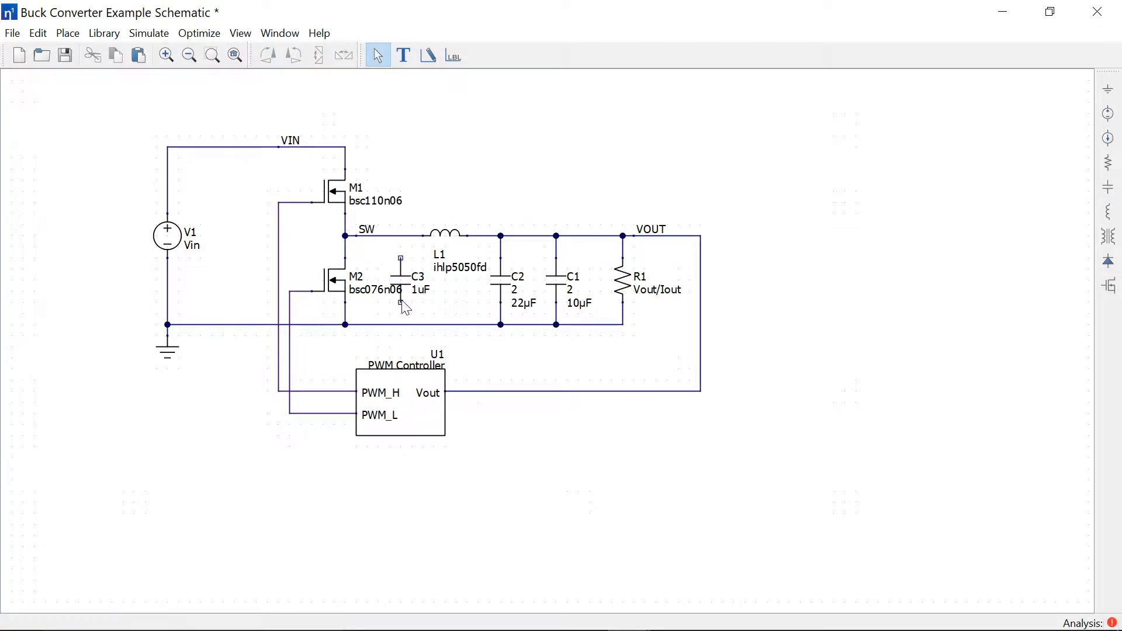
Wire the new capacitor C3 to the ground rail and to the SW net.
key(w)
drag(401, 320, 400, 302)
drag(400, 258, 401, 236)
key(Escape)
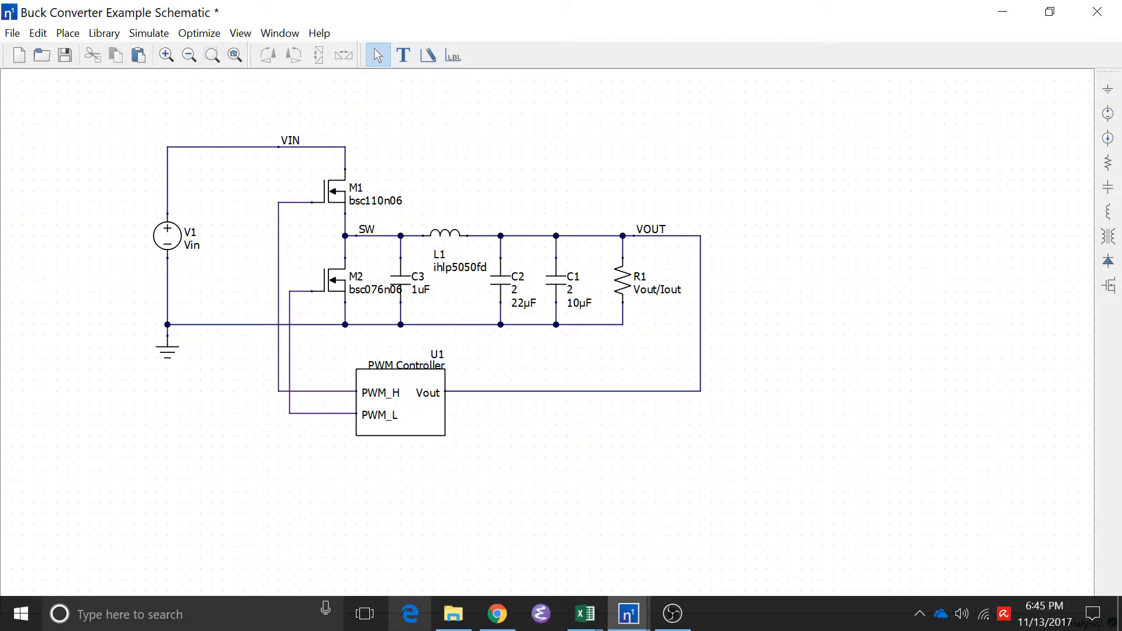
Switch to the TPS40170EVM-578 user guide in the browser and examine the board layout drawings around the switching node.
click(507, 628)
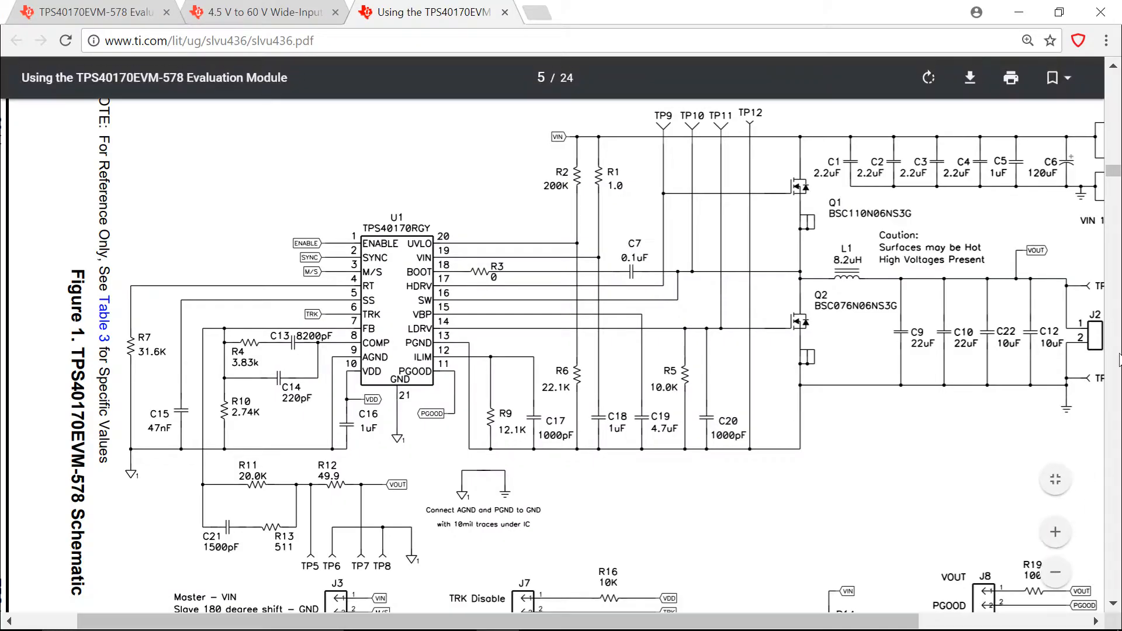
right_click(704, 469)
click(754, 577)
scroll(1058, 592, down, 20)
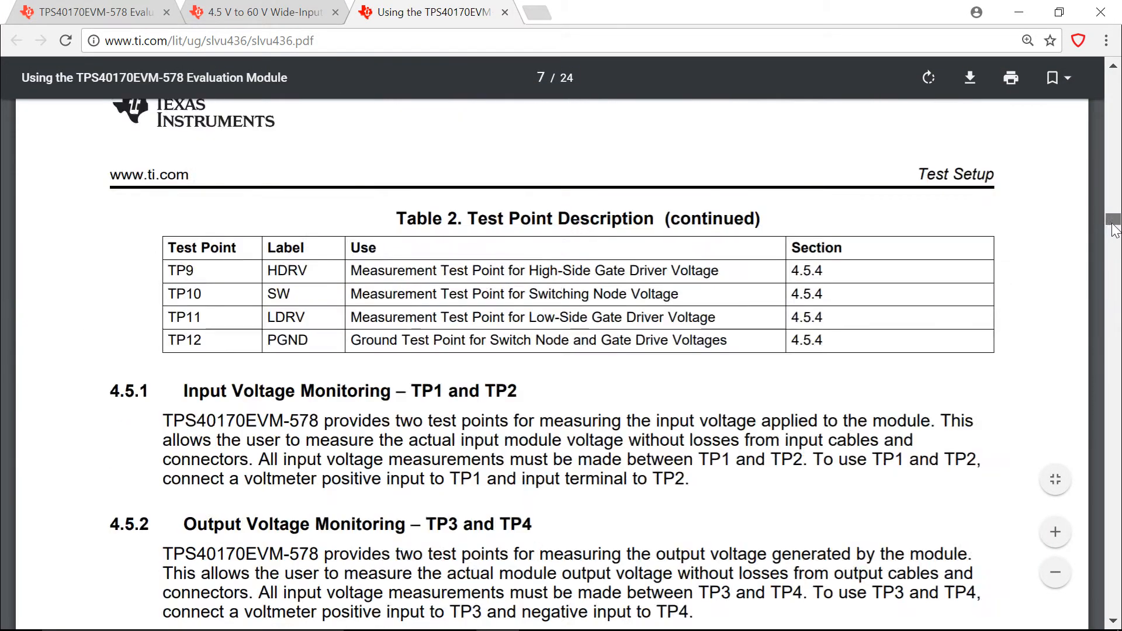
click(1056, 586)
scroll(1059, 592, down, 20)
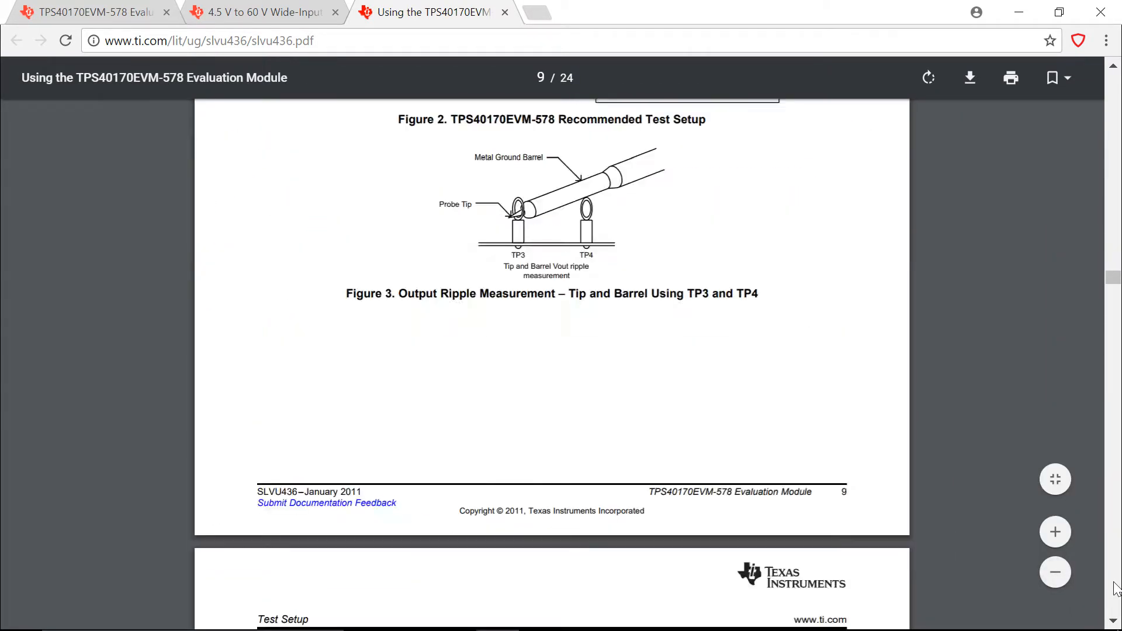
scroll(1117, 588, down, 20)
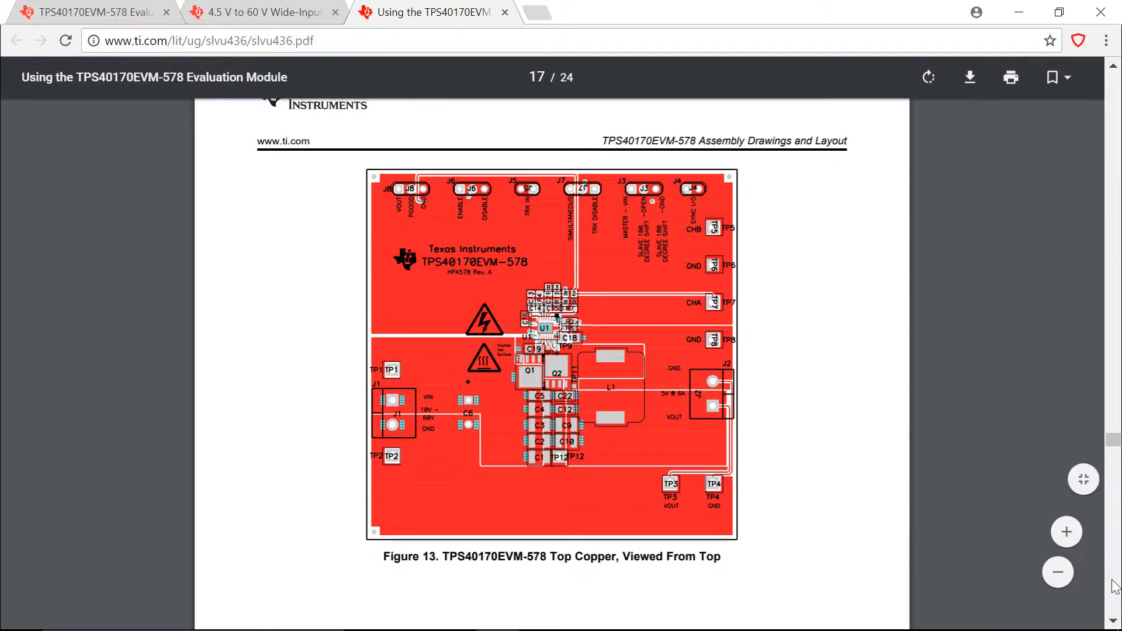
scroll(1116, 589, down, 20)
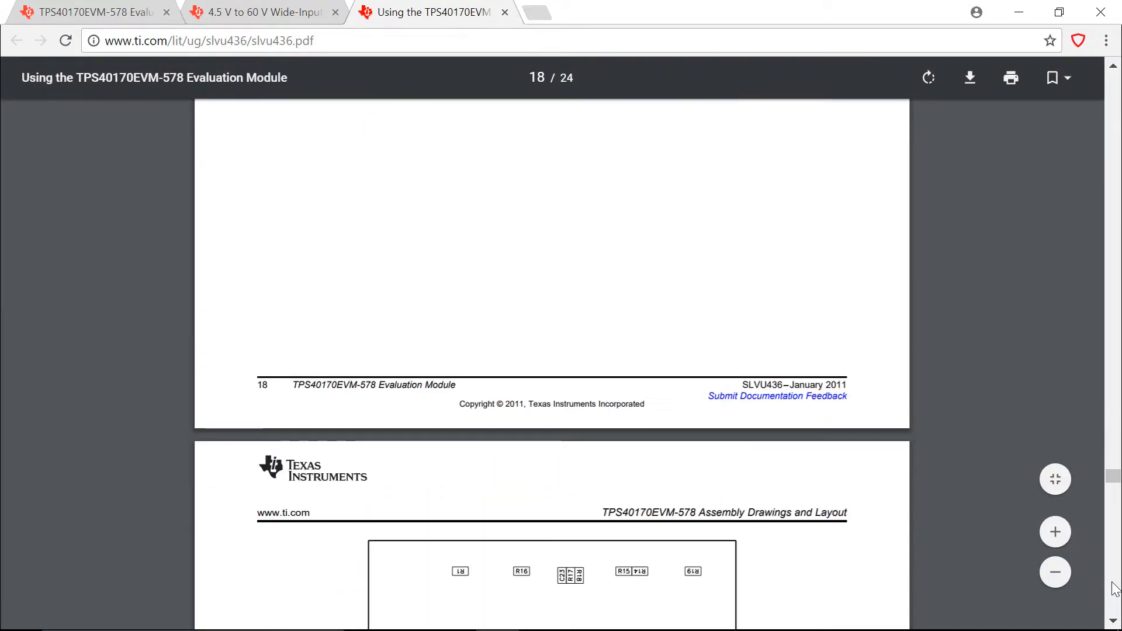
scroll(510, 437, down, 7)
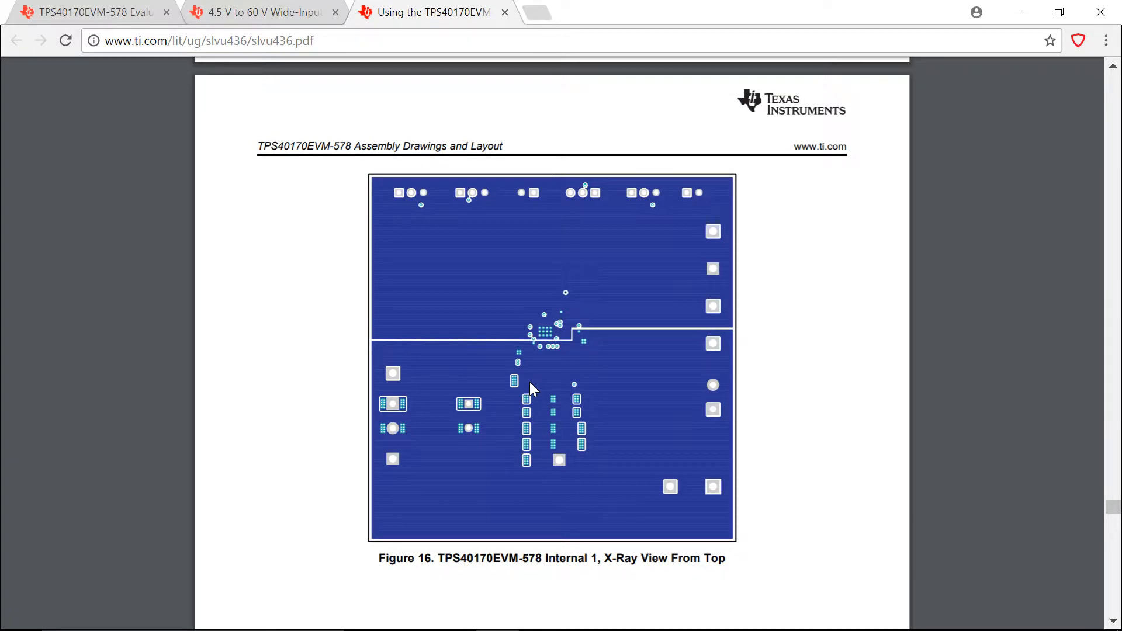
Switch back to Eta Designer and set capacitor C3's capacitance to 30p.
mouse_move(628, 614)
click(685, 563)
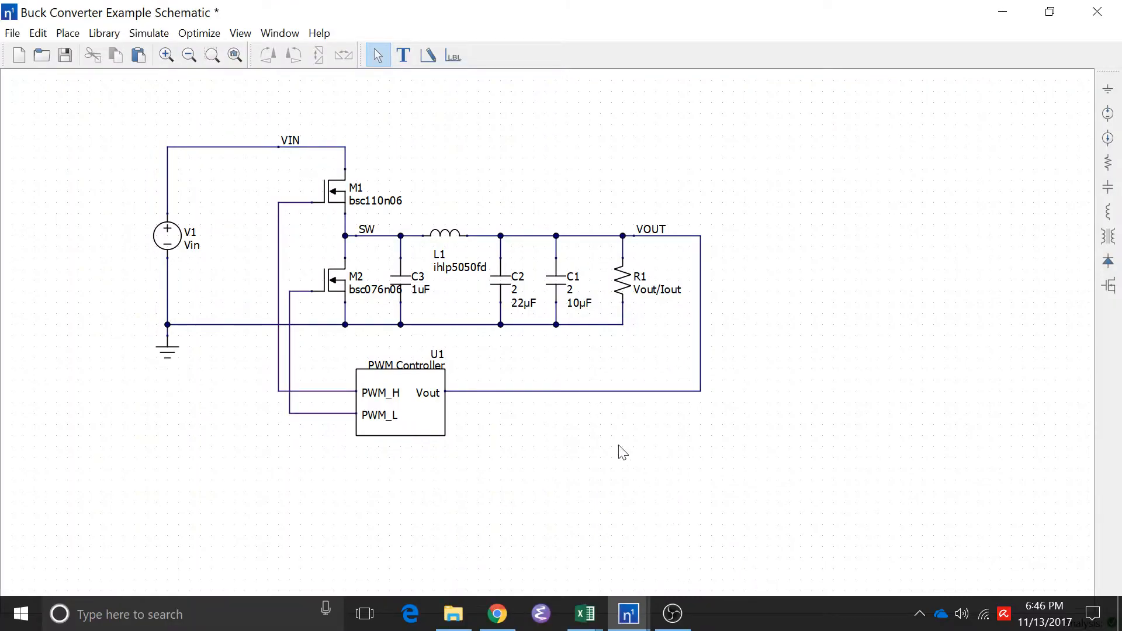
double_click(402, 281)
text(30p)
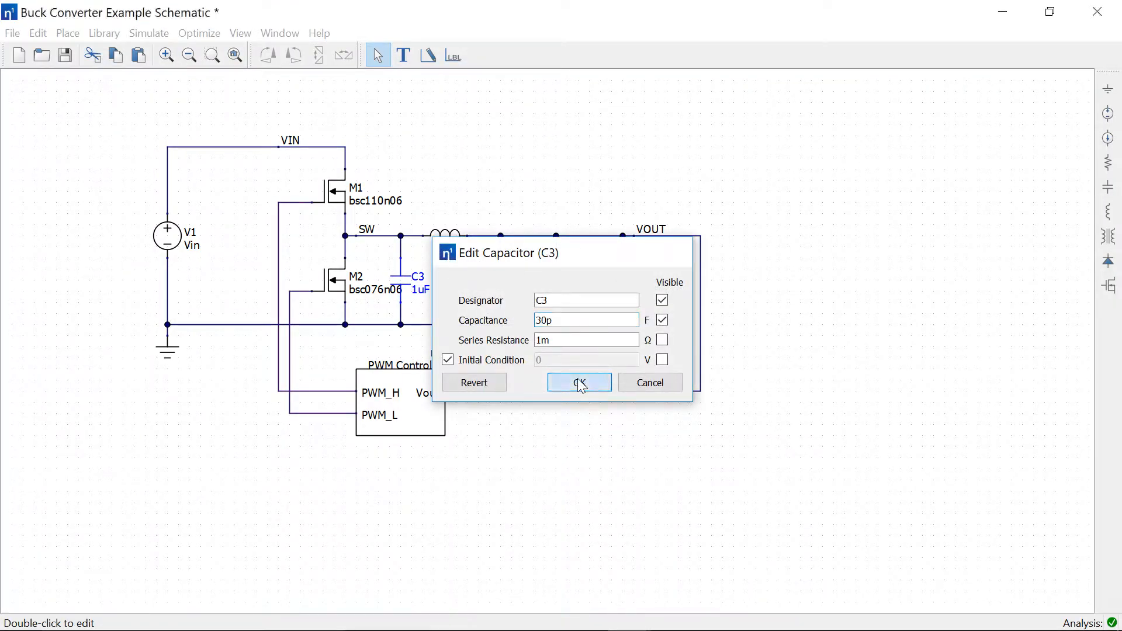
click(579, 382)
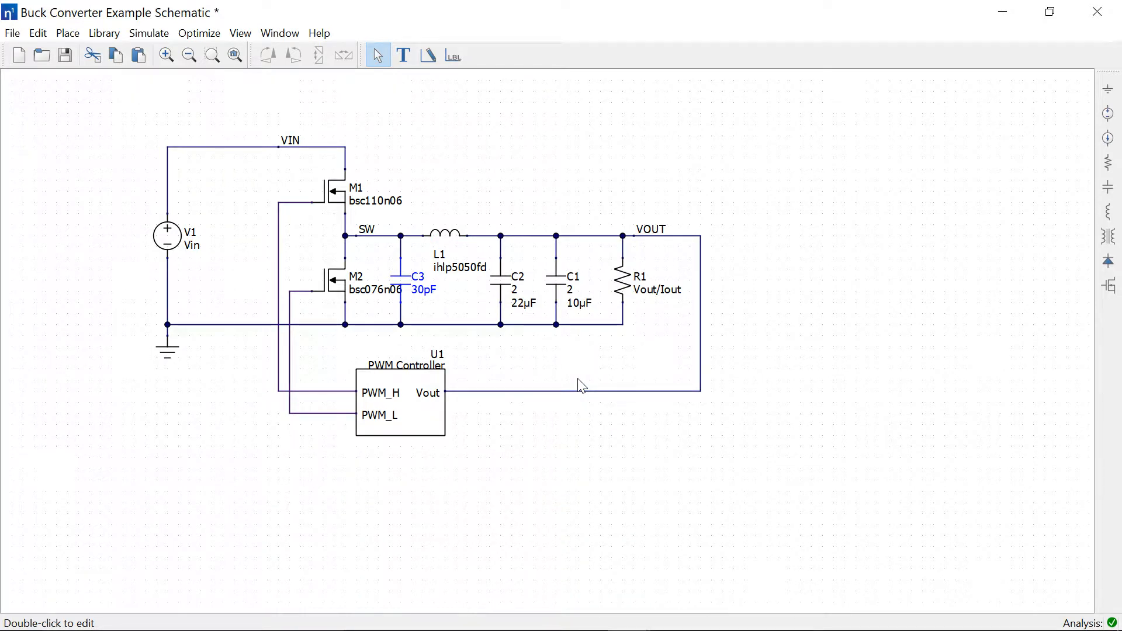
Define the PWM controller's losses with quiescent current 2000 uA, supply voltage Vin and gate drive voltage 8 V, and accept the specification.
double_click(426, 419)
click(422, 584)
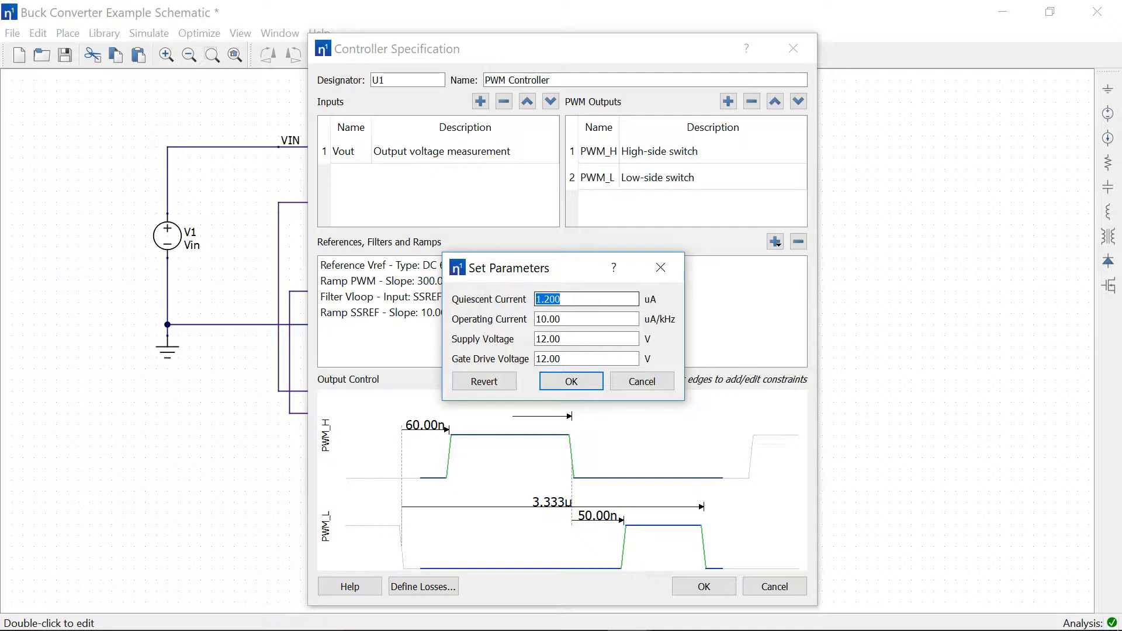
text(200)
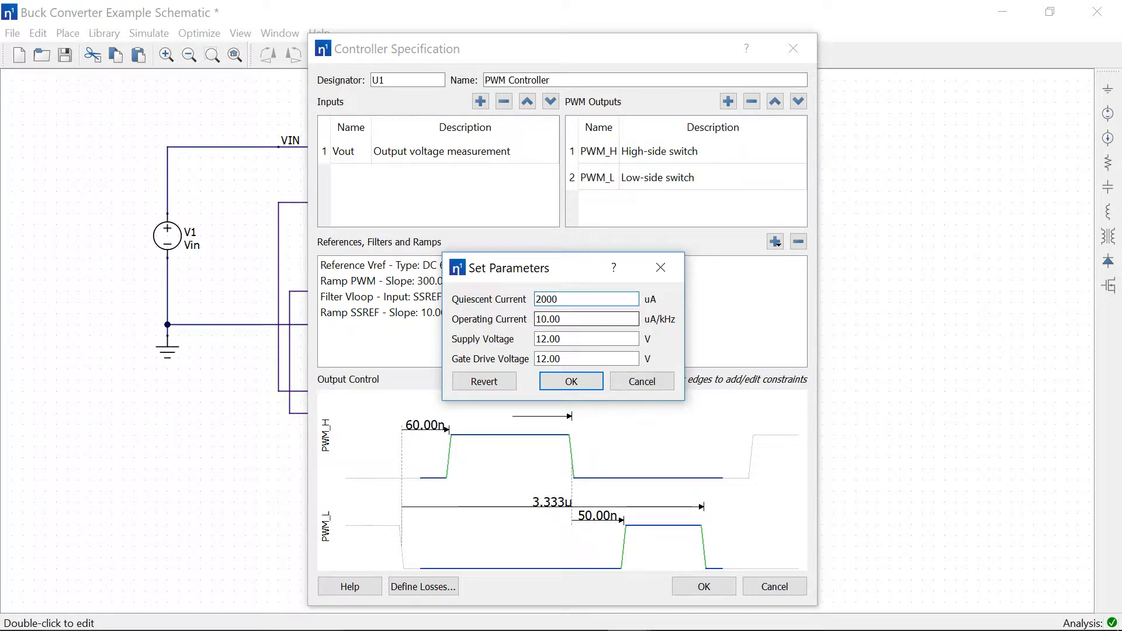
key(Tab)
key(Tab)
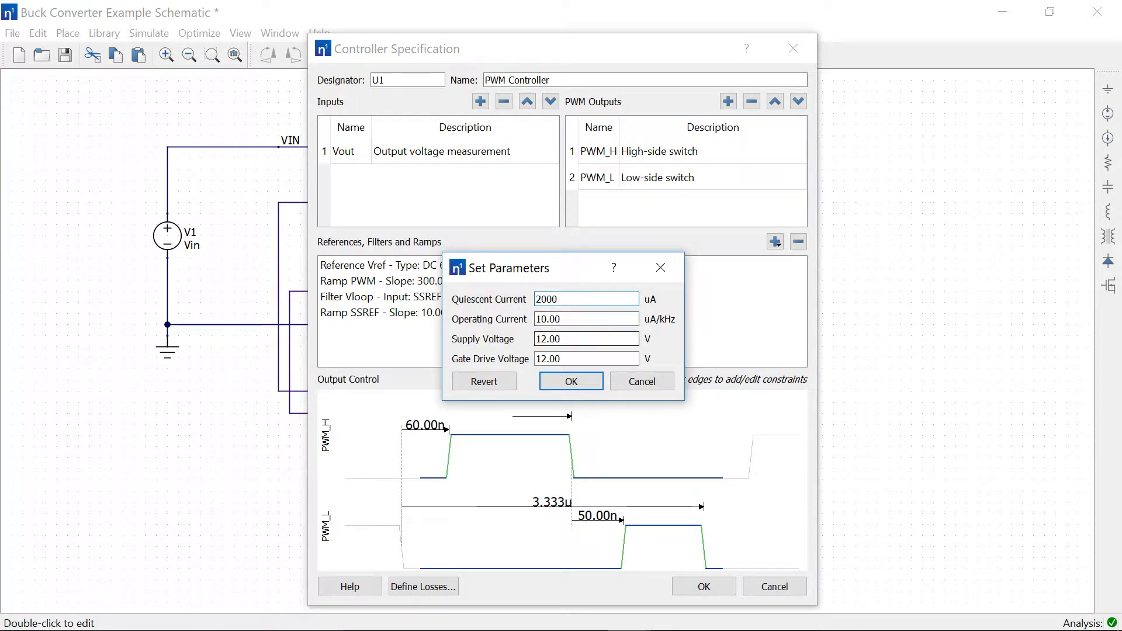
text(Vin)
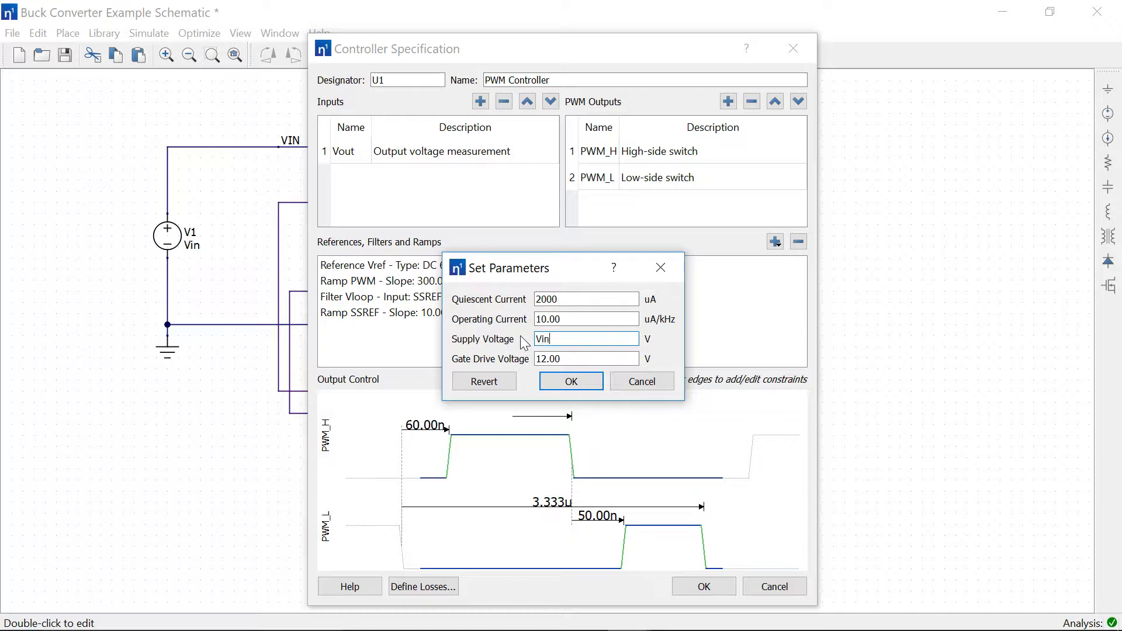
key(Tab)
text(8)
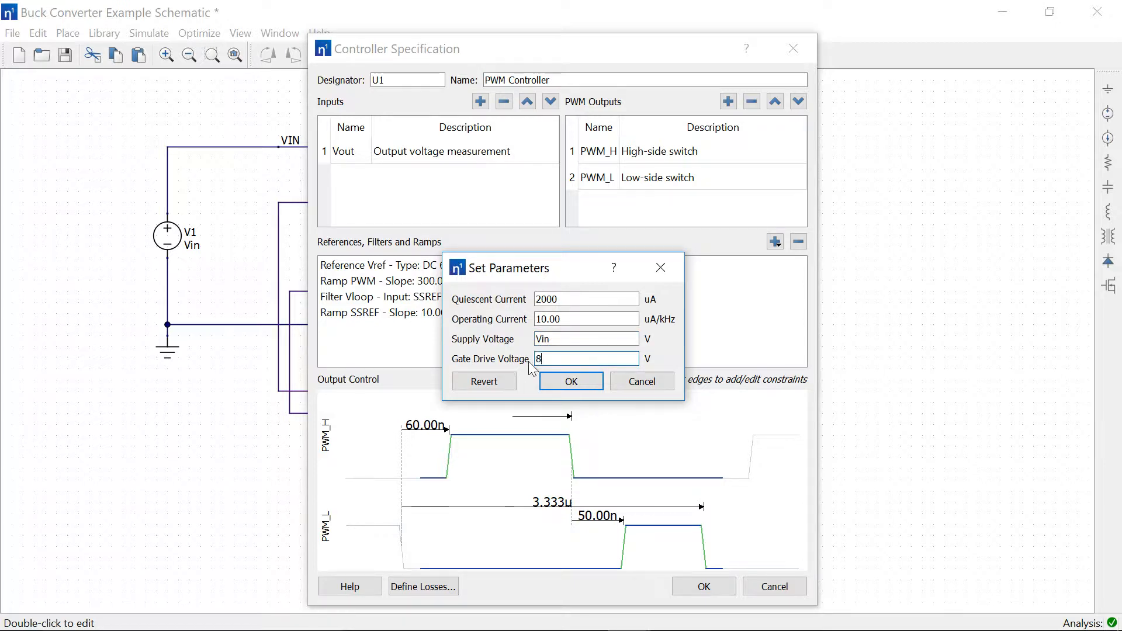
click(556, 383)
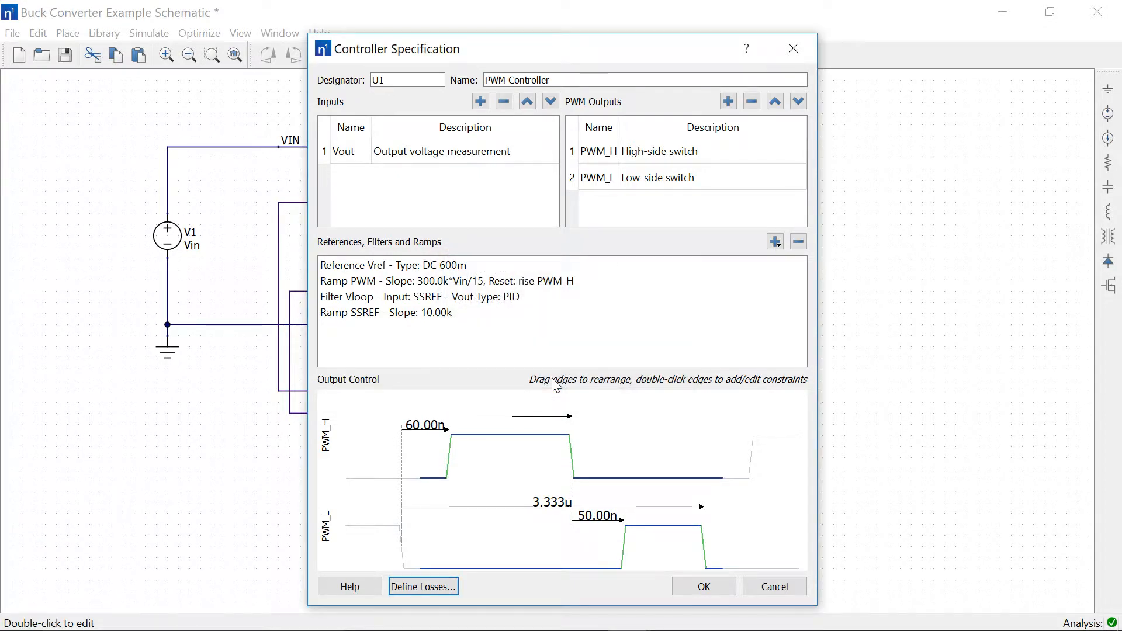
click(706, 587)
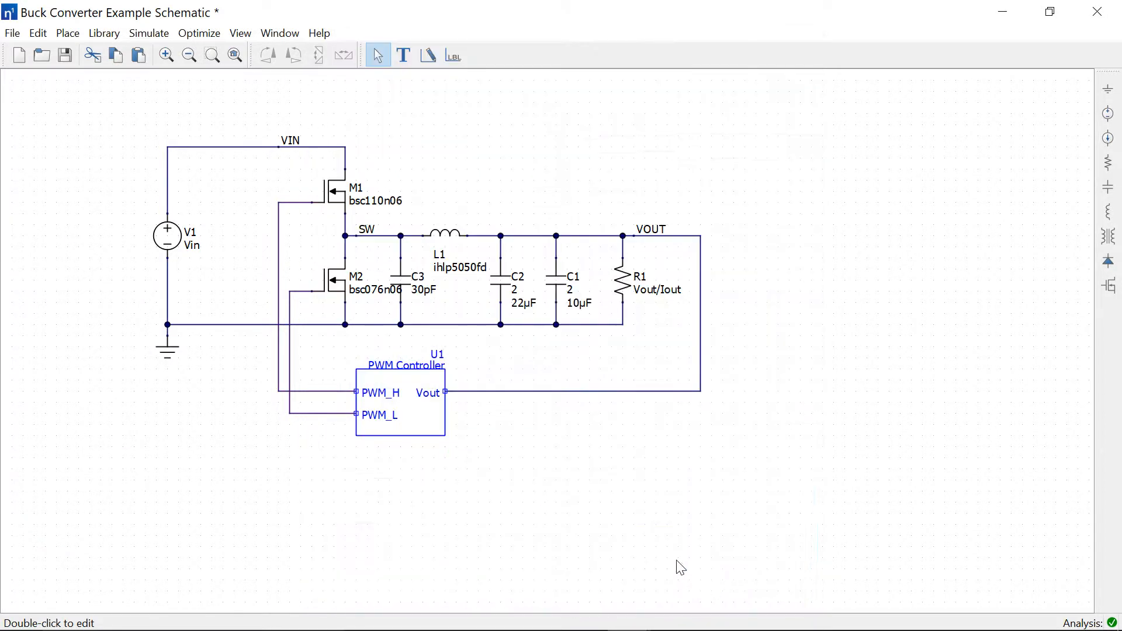
Run an efficiency sweep of the converter, then close the plot and discard its variable changes.
click(191, 36)
mouse_move(165, 33)
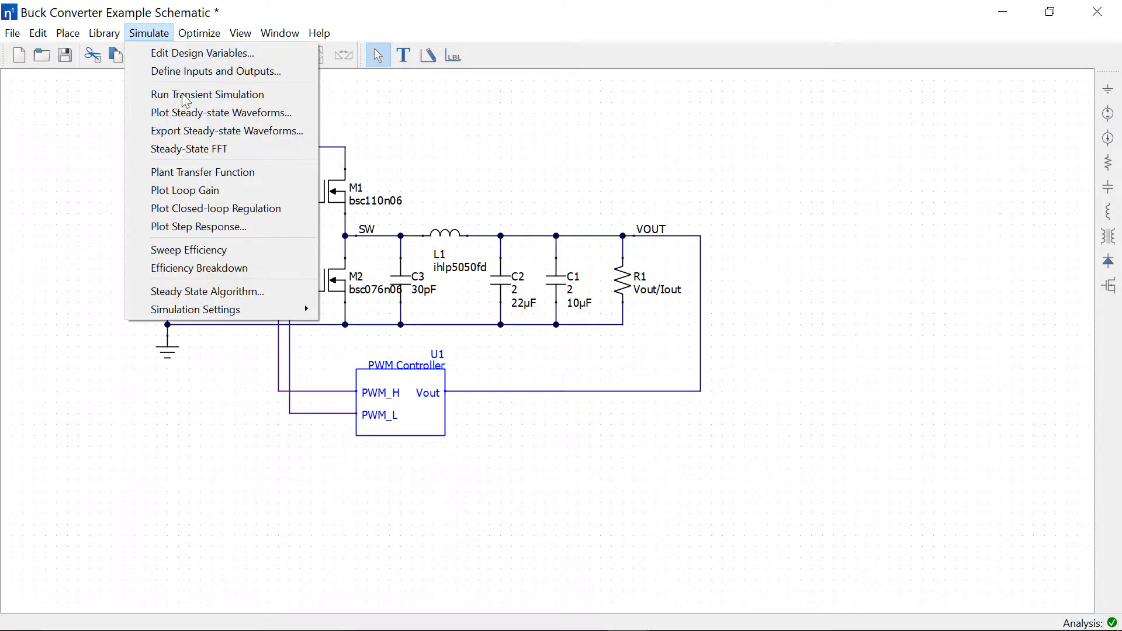
click(227, 253)
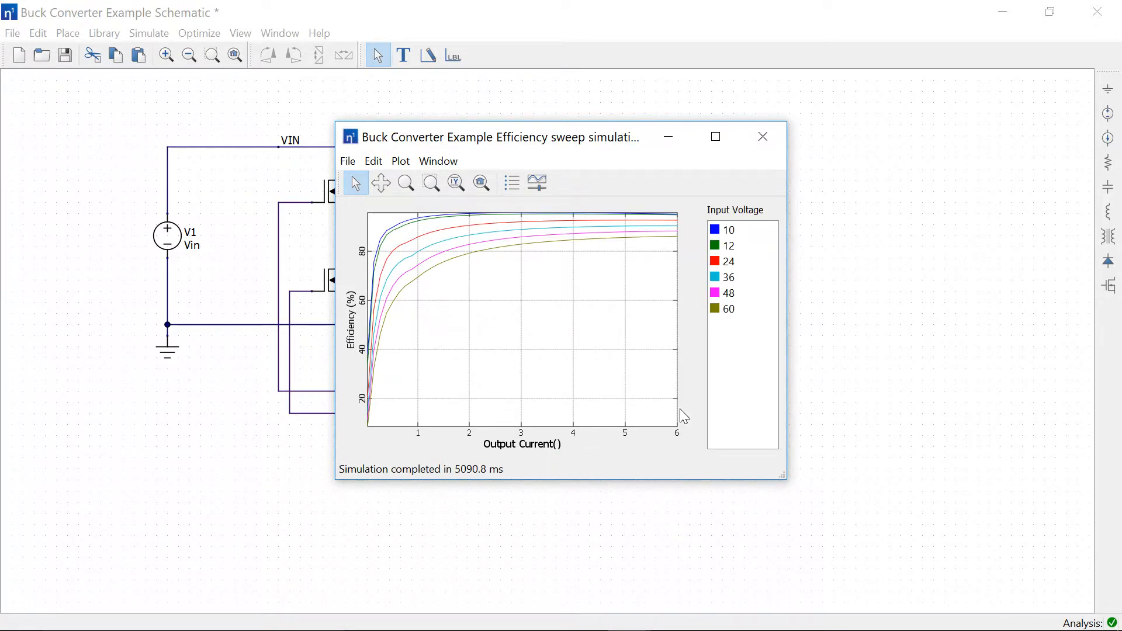
click(761, 139)
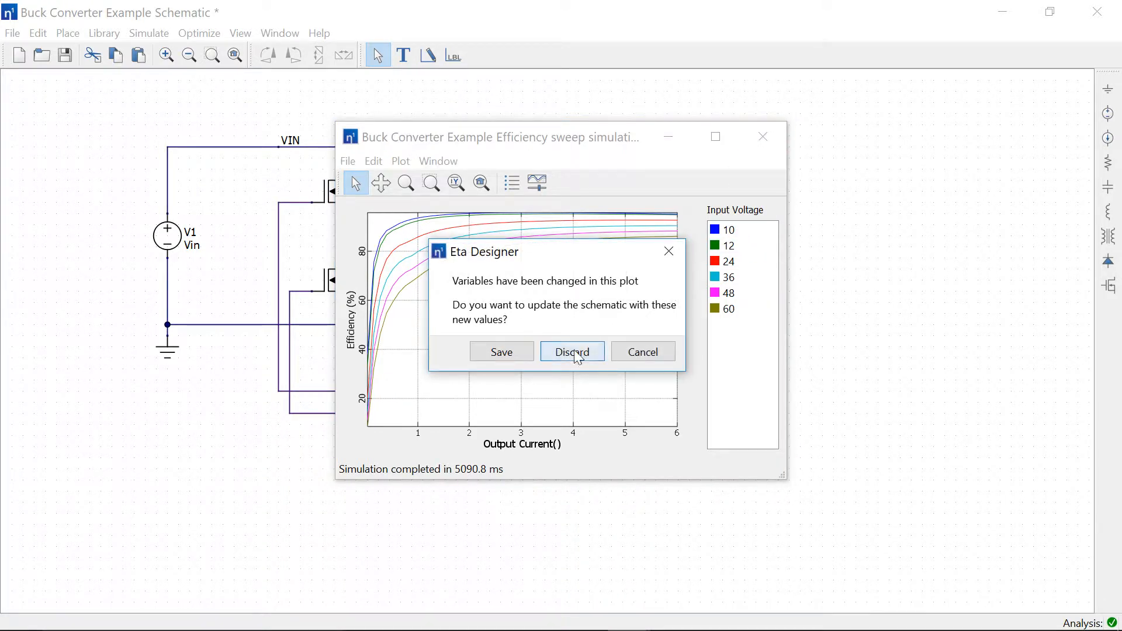
click(564, 351)
Run the efficiency breakdown simulation and enlarge and reposition its loss chart window.
click(199, 33)
mouse_move(149, 33)
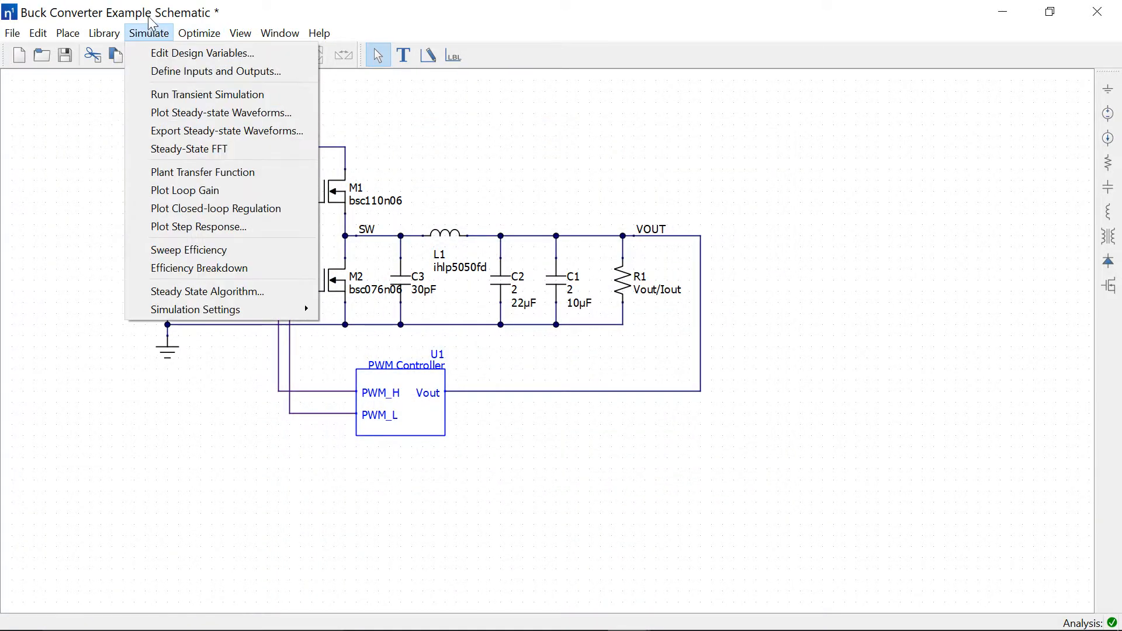
click(209, 252)
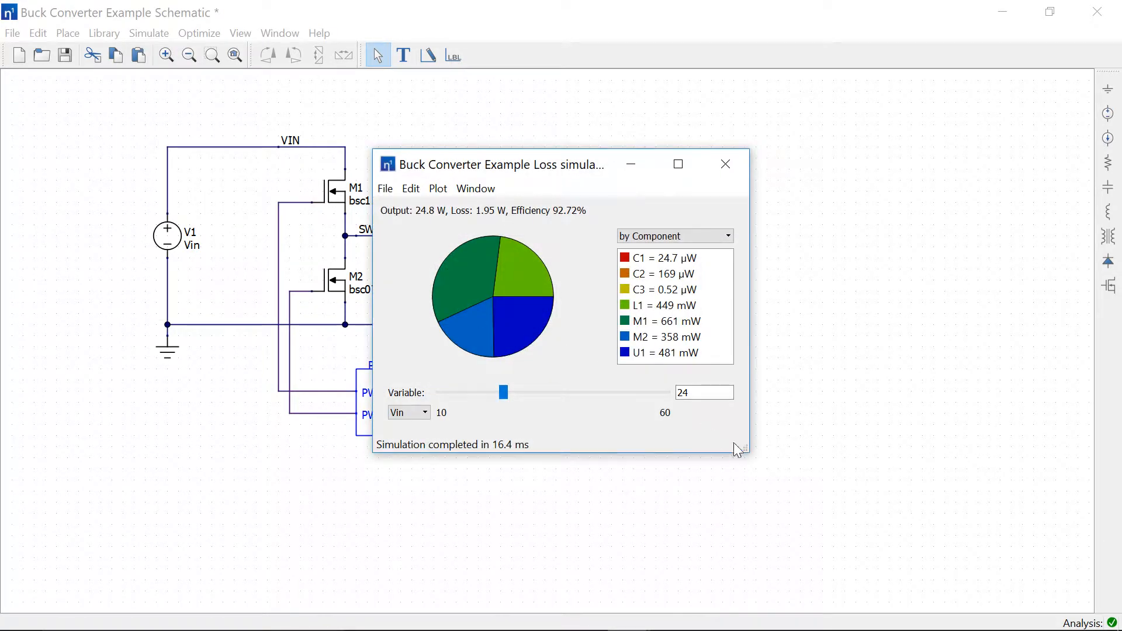
drag(741, 449, 937, 564)
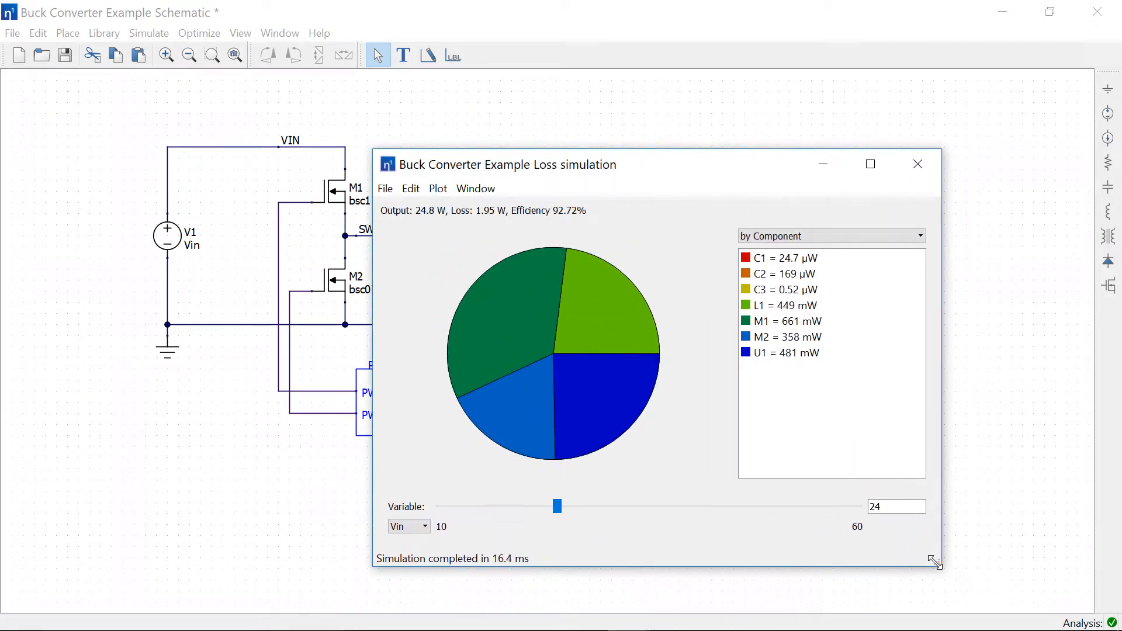
drag(664, 162, 433, 125)
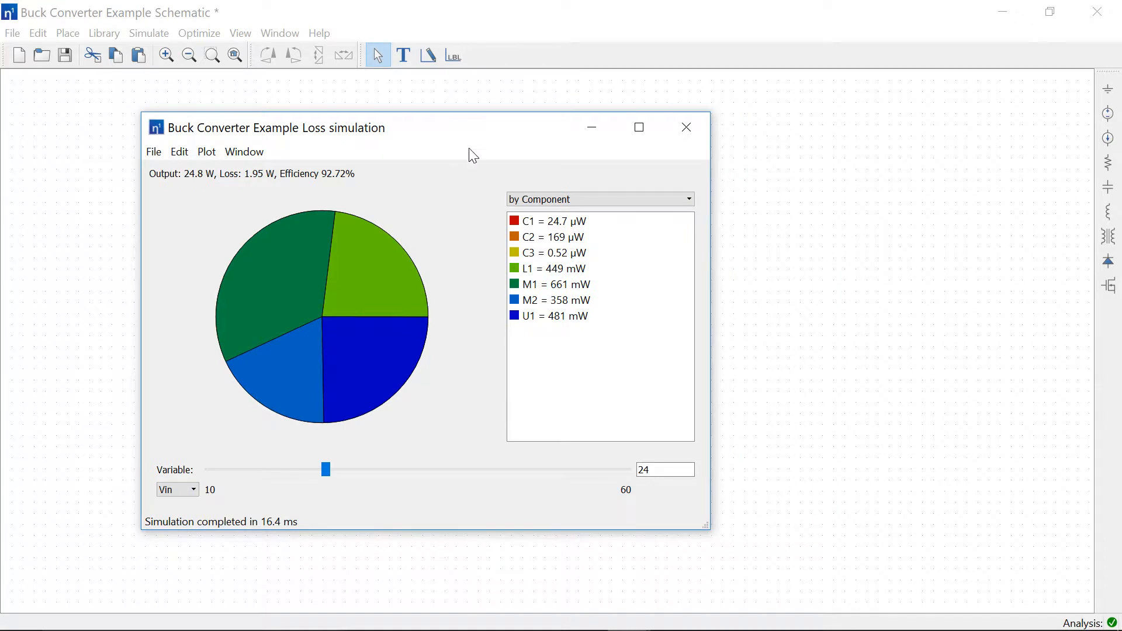
Show the loss breakdown by Loss Type and inspect the FET gating, capacitive switching and magnetic DC resistance losses per component.
click(603, 199)
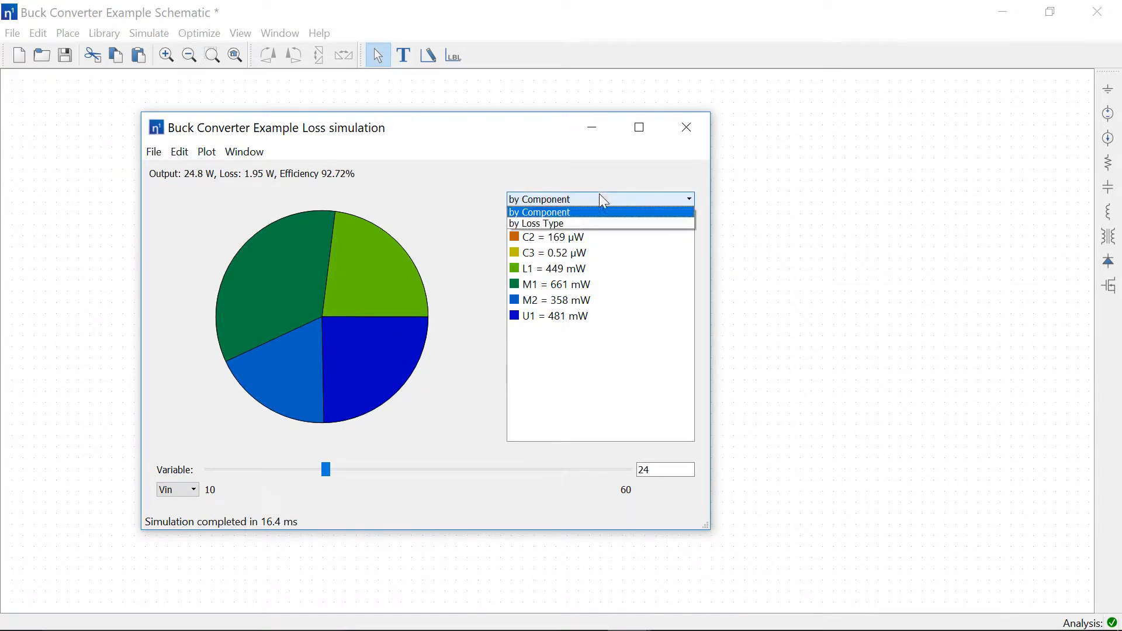
click(605, 224)
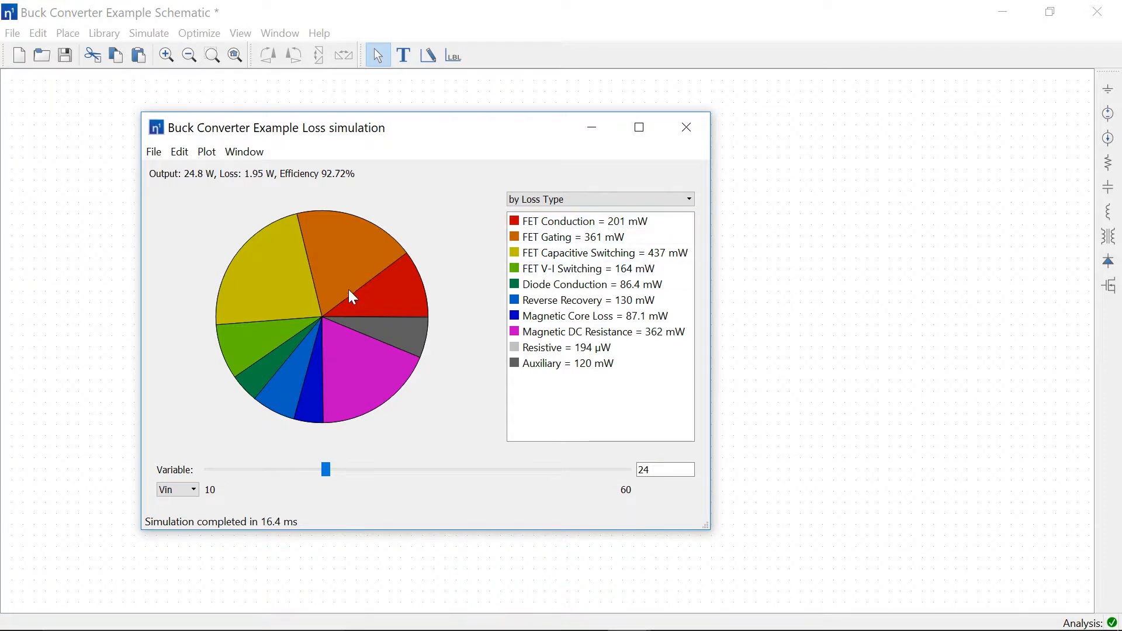
mouse_move(345, 273)
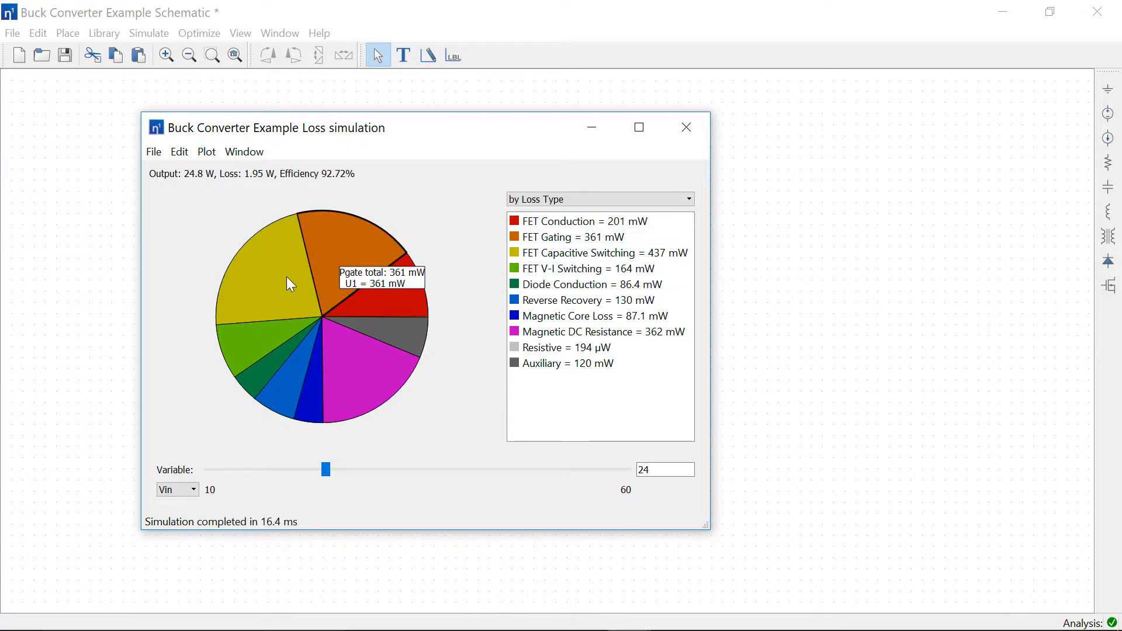
mouse_move(291, 284)
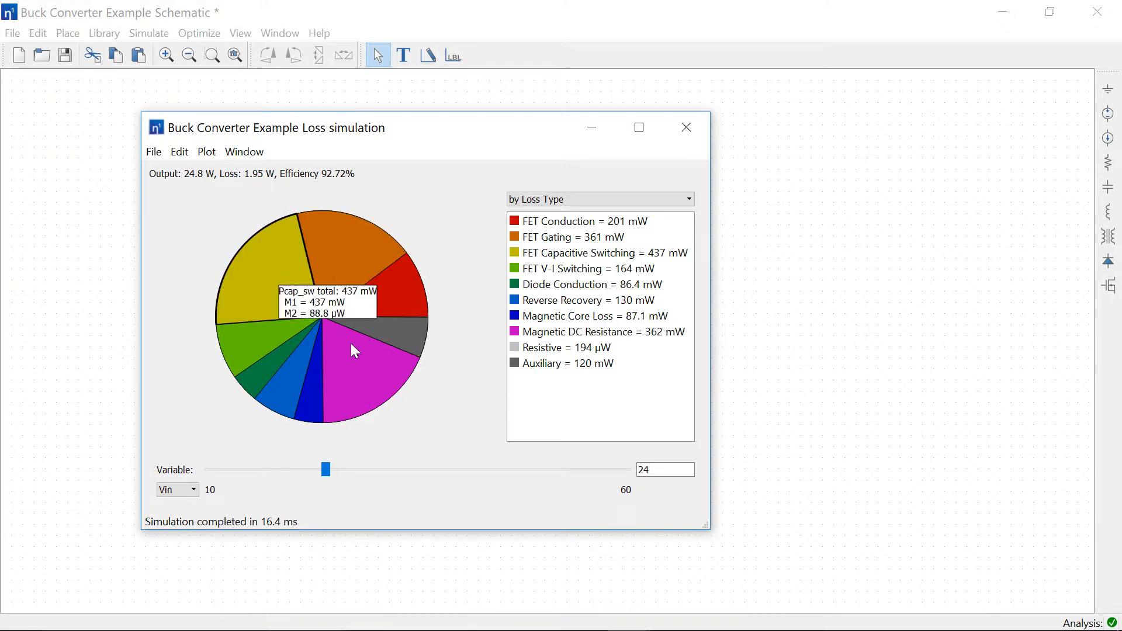
mouse_move(351, 344)
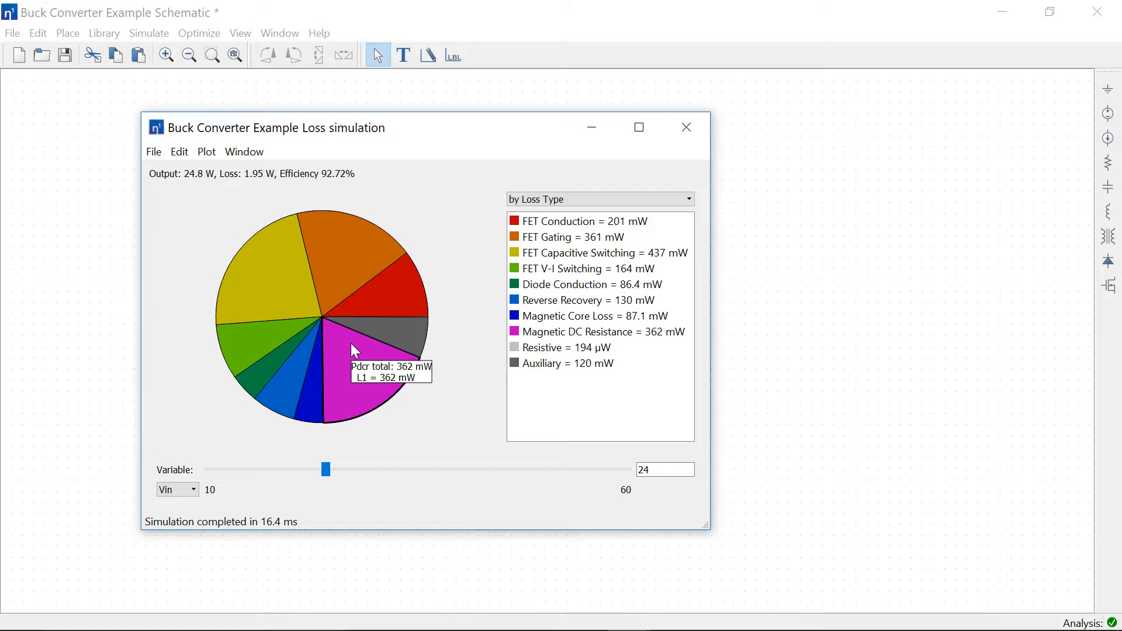
Choose Iout as the loss chart's variable and lower it to about 1.6.
click(185, 491)
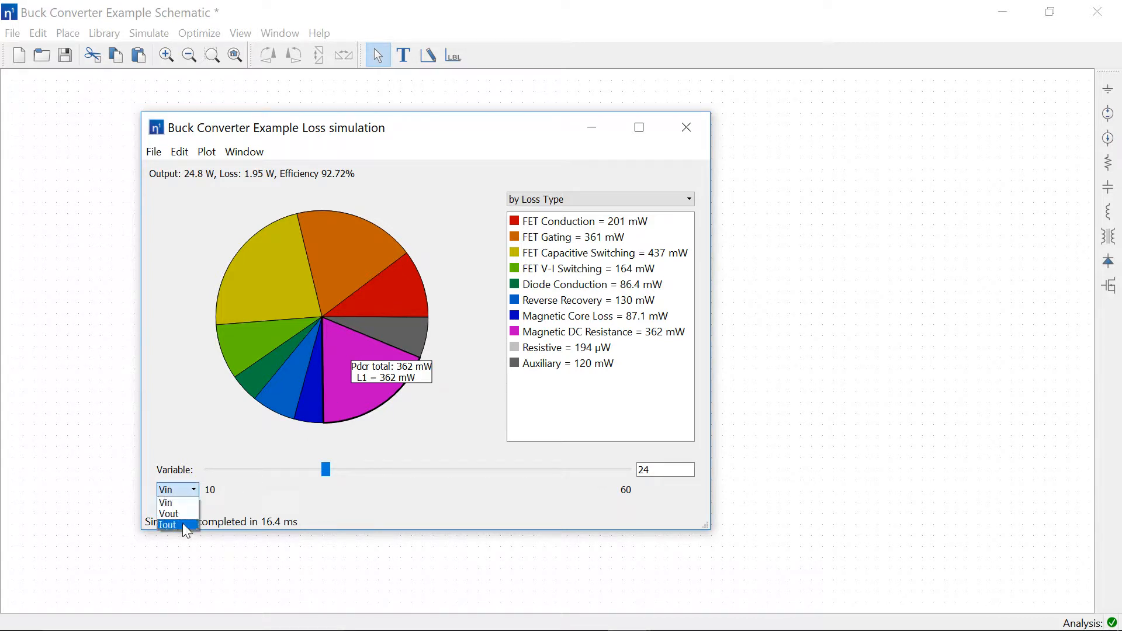
click(179, 525)
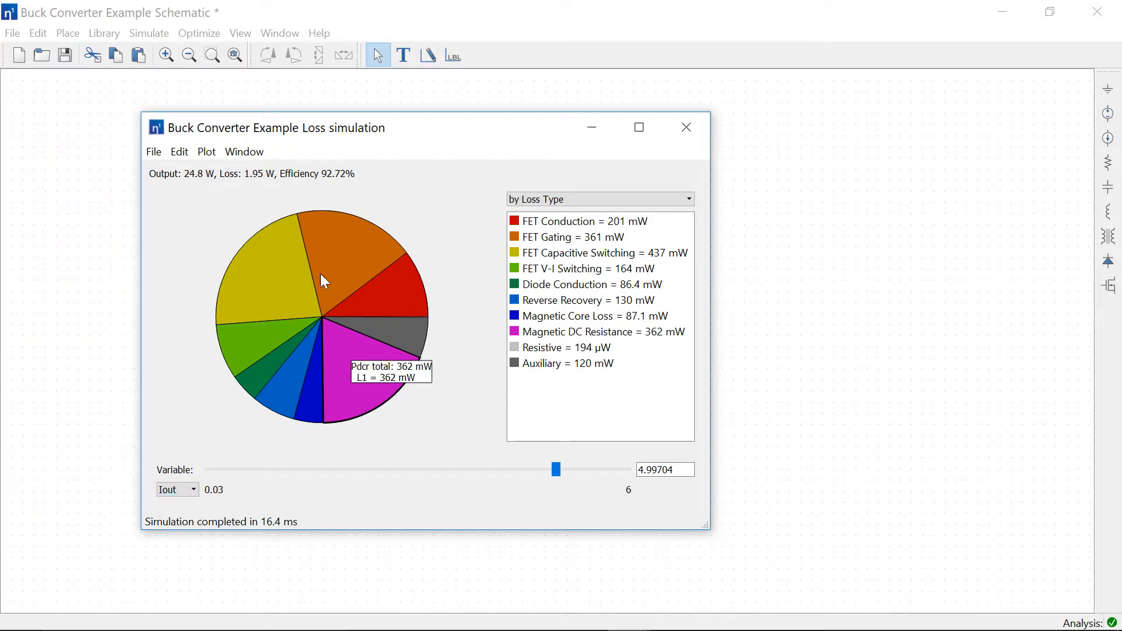
drag(556, 471, 319, 474)
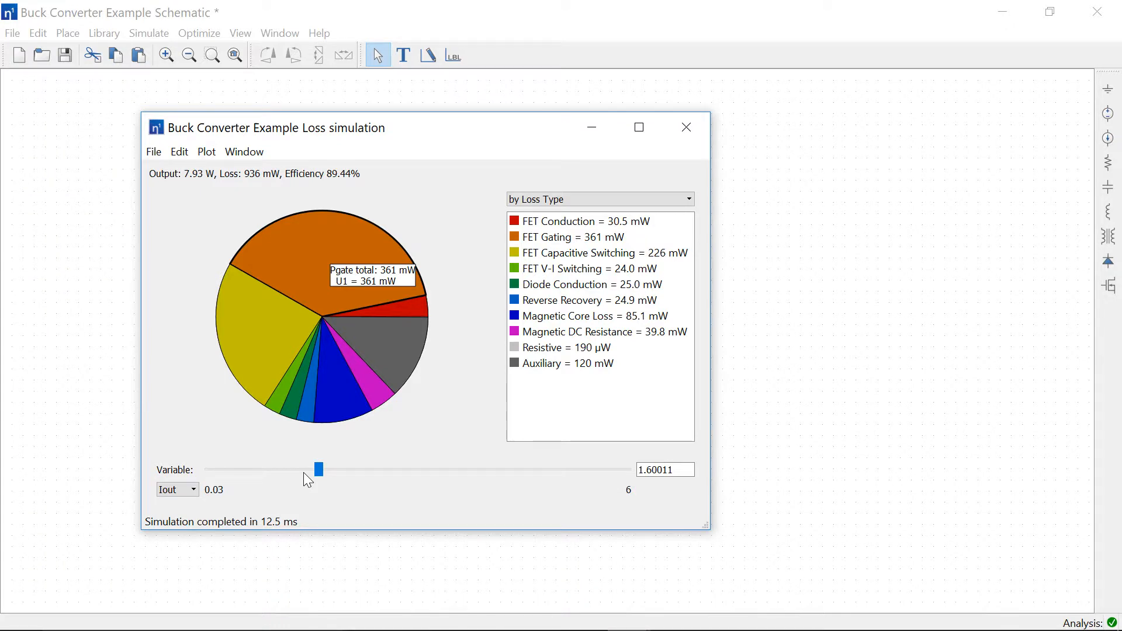
Close the loss chart without keeping its variable changes and open M2's transistor selection list in an enlarged window.
click(684, 124)
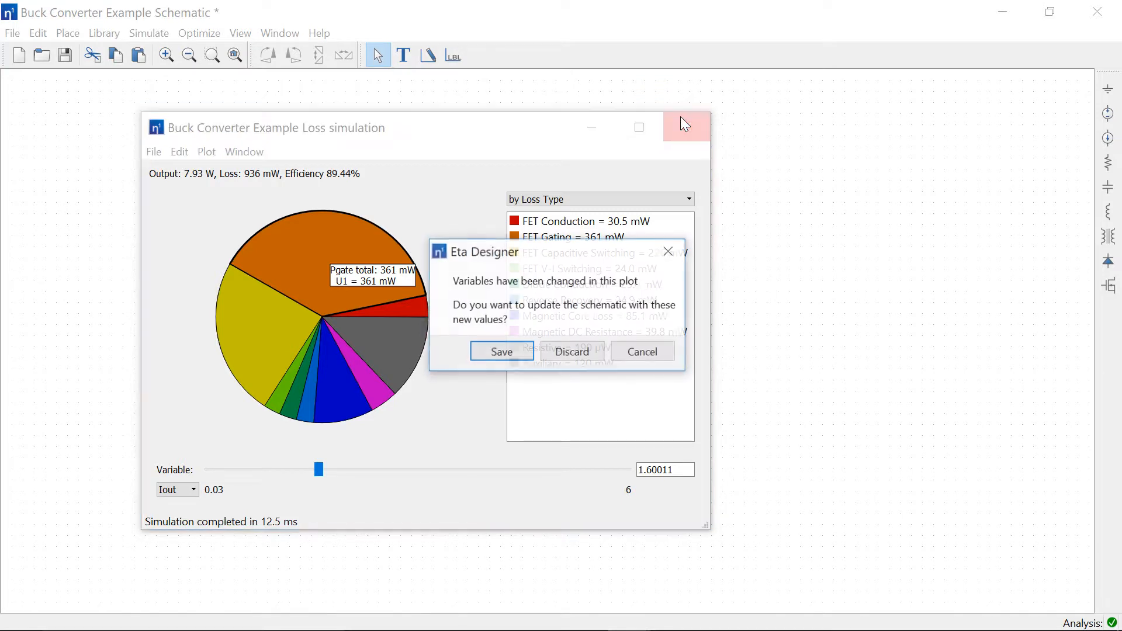
click(579, 352)
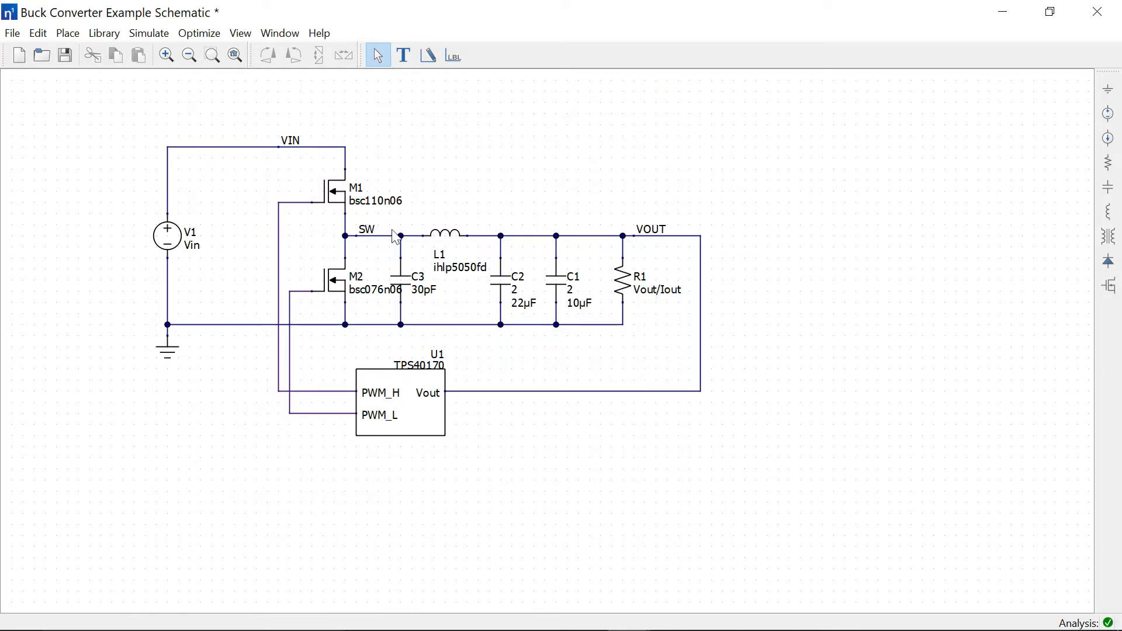
double_click(344, 288)
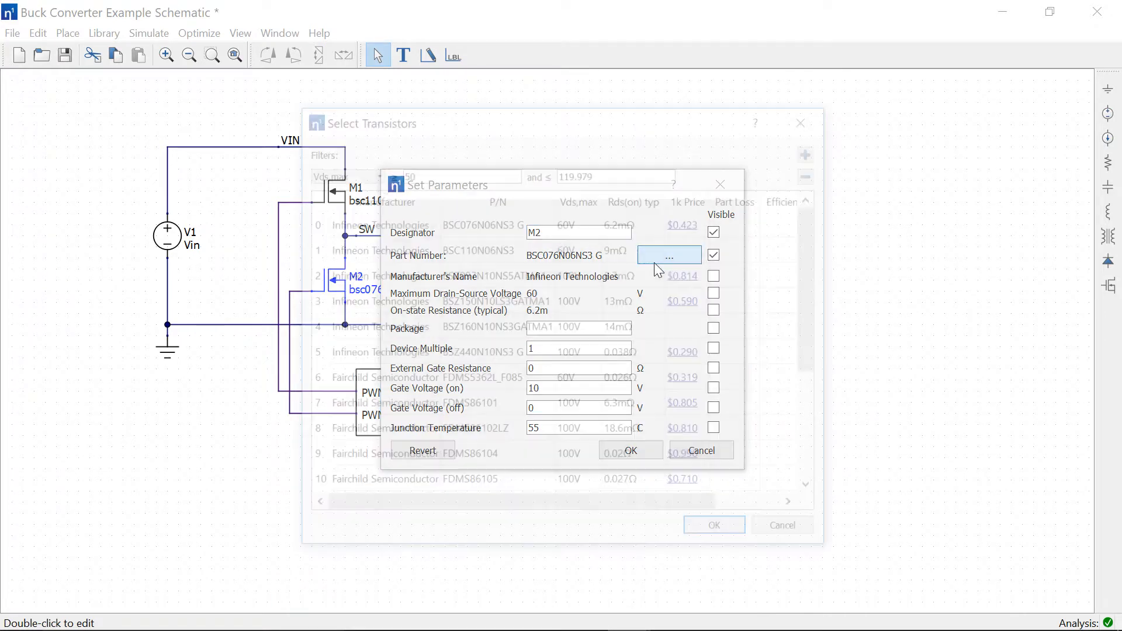
click(659, 270)
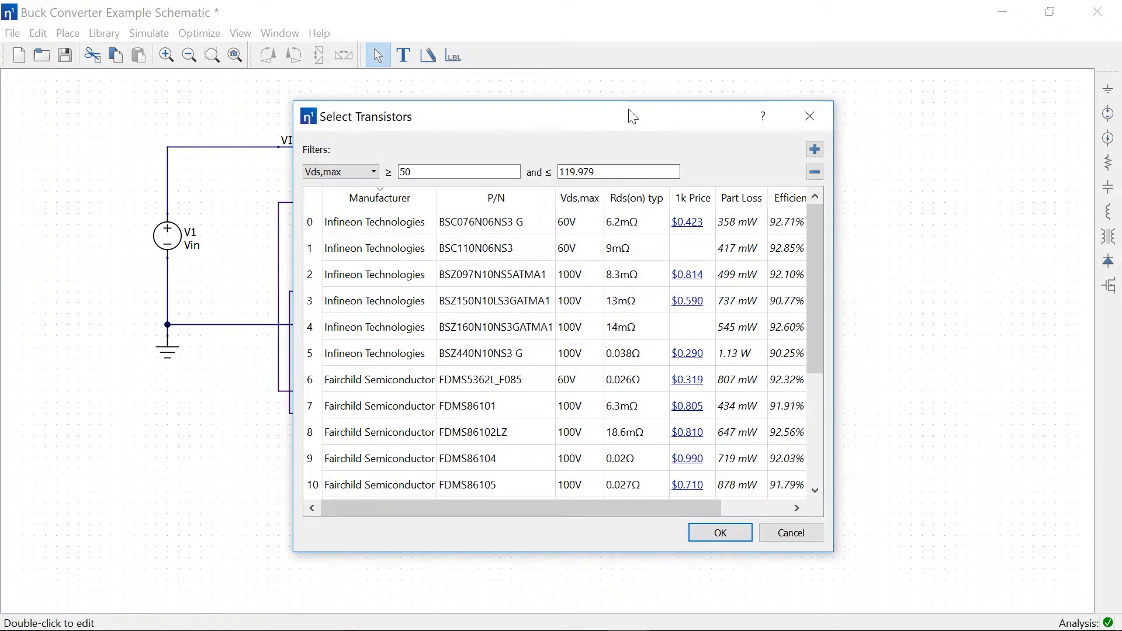
drag(632, 116, 571, 86)
drag(770, 526, 875, 587)
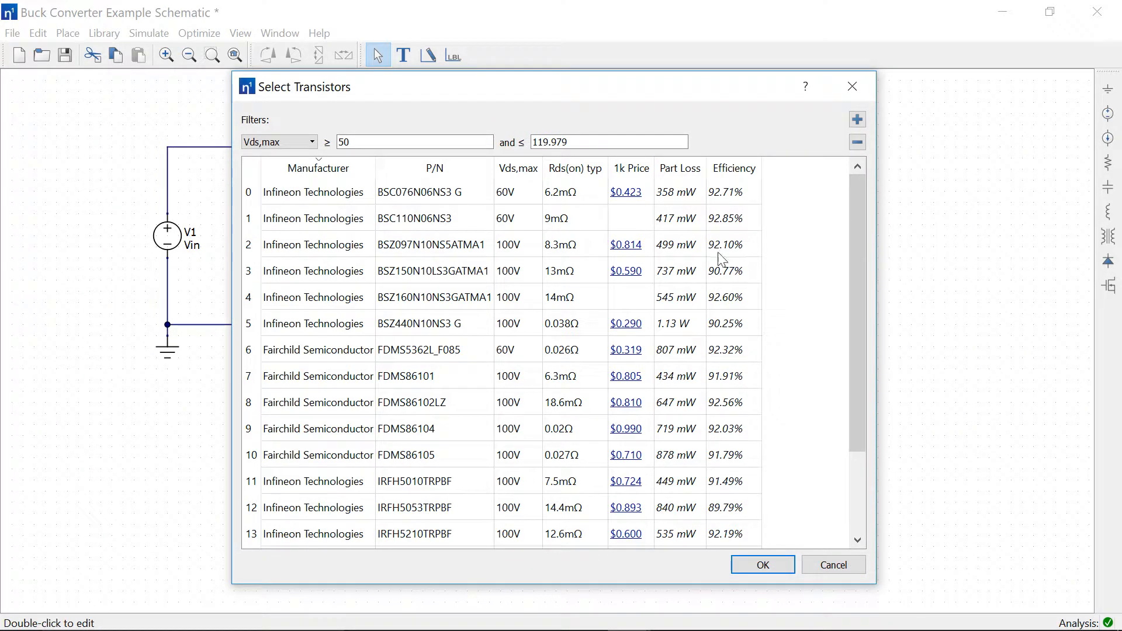
Filter M2's candidate transistors to a Vds,max of at least 80 and sort them by highest efficiency.
click(679, 170)
drag(363, 142, 310, 142)
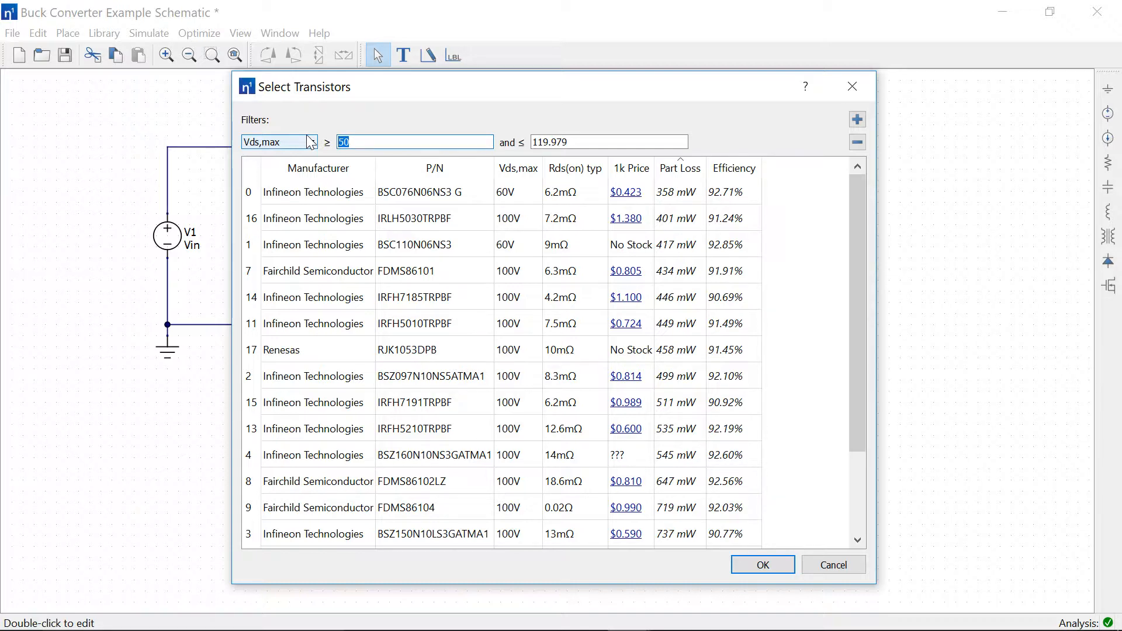
text(80)
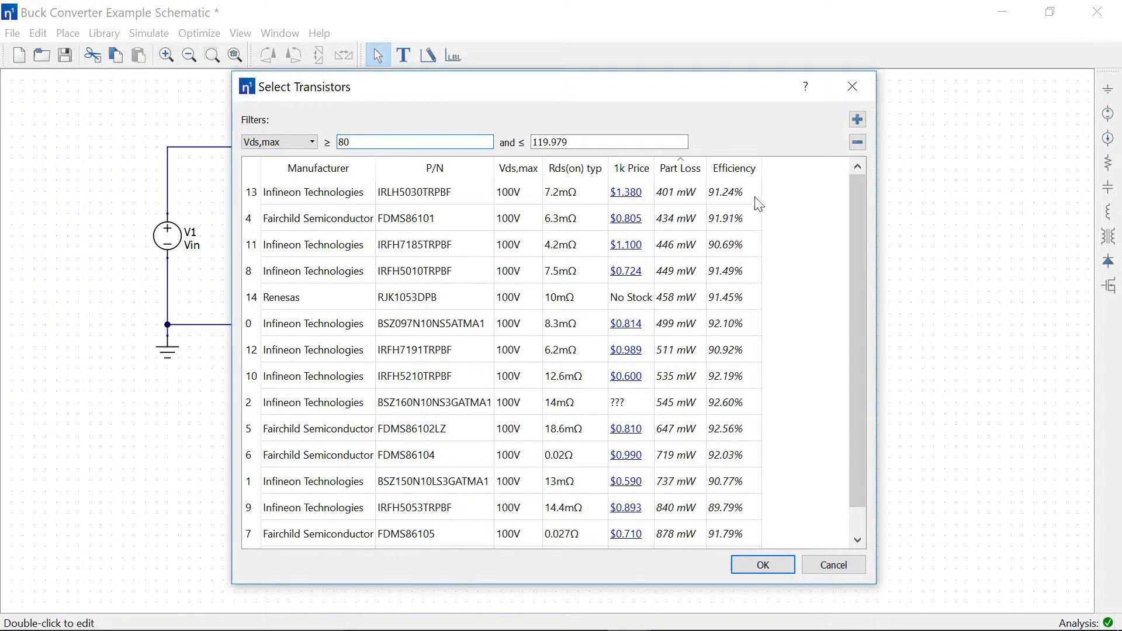
click(736, 169)
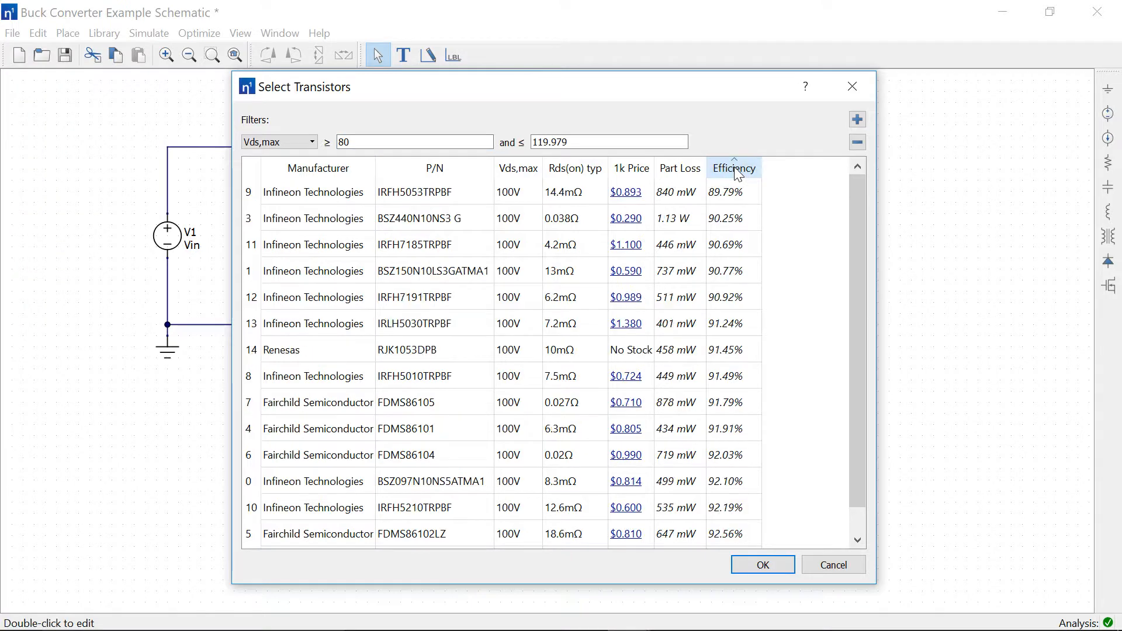
click(737, 170)
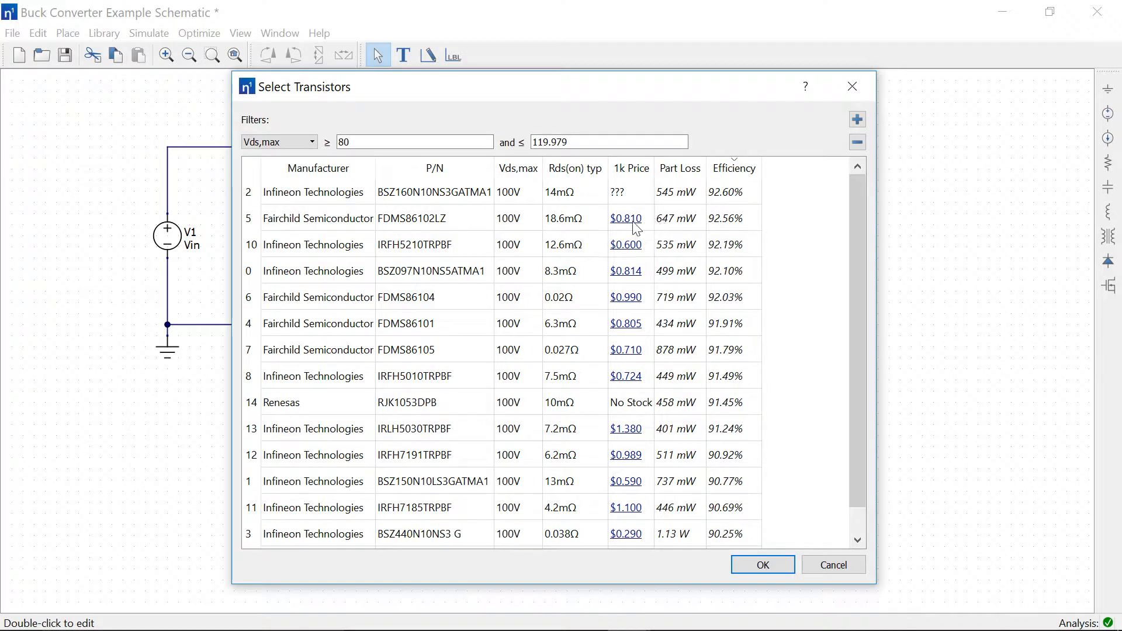
Assign the Fairchild FDMS86102LZ as the part for transistor M2 and apply its parameters.
click(471, 222)
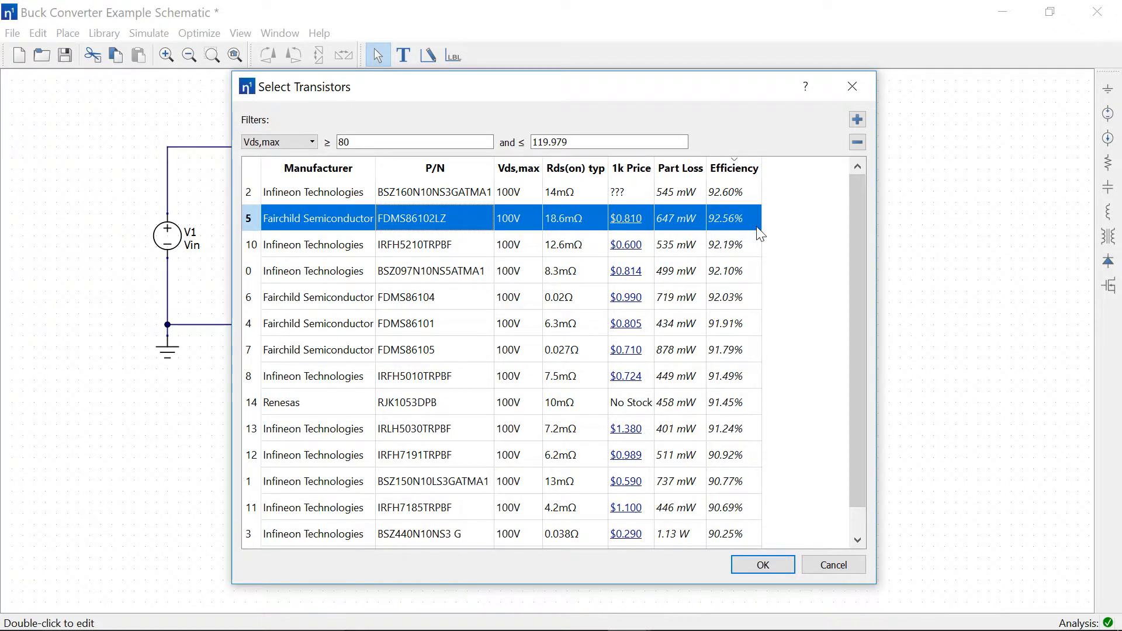
click(748, 569)
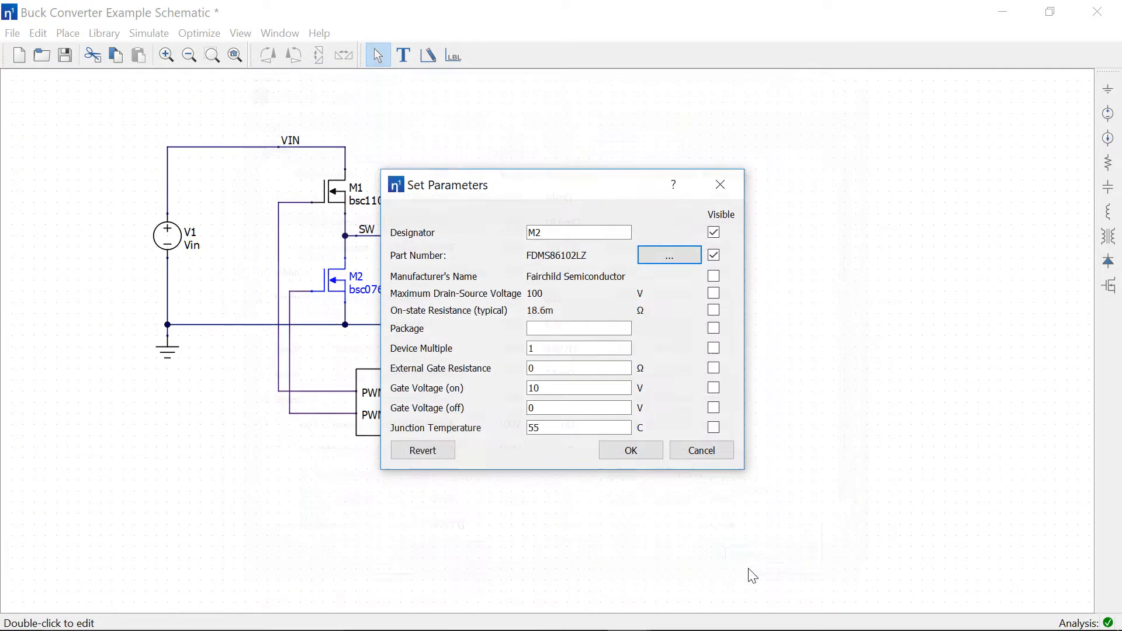
click(646, 452)
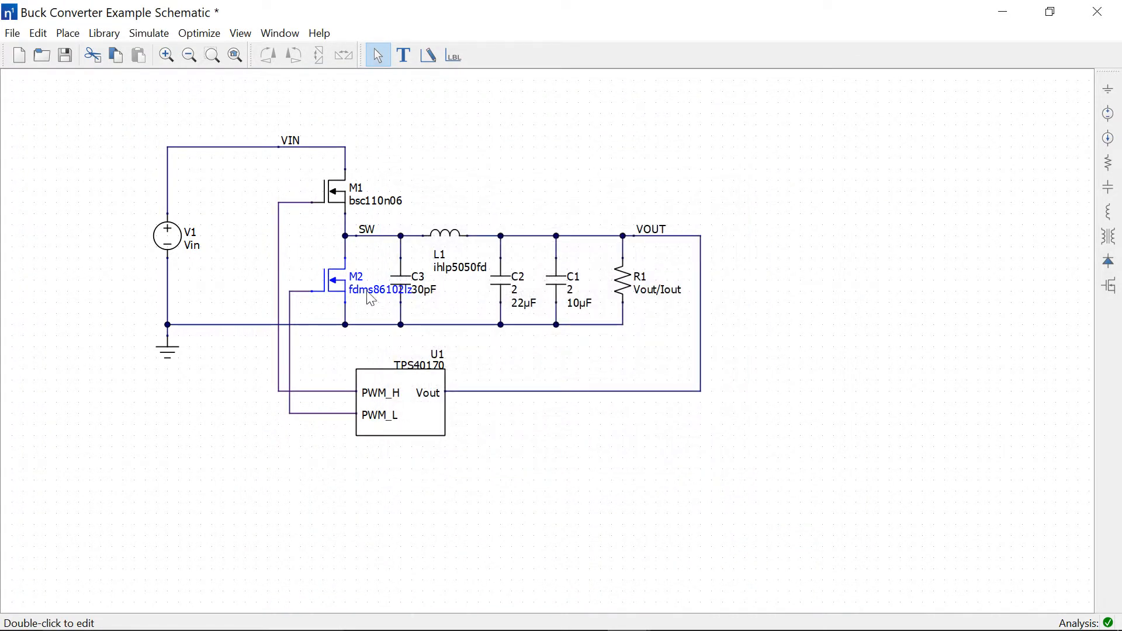
Sort M1's candidate transistors by highest efficiency and replace M1 with the FDMS86102LZ.
double_click(339, 197)
click(662, 255)
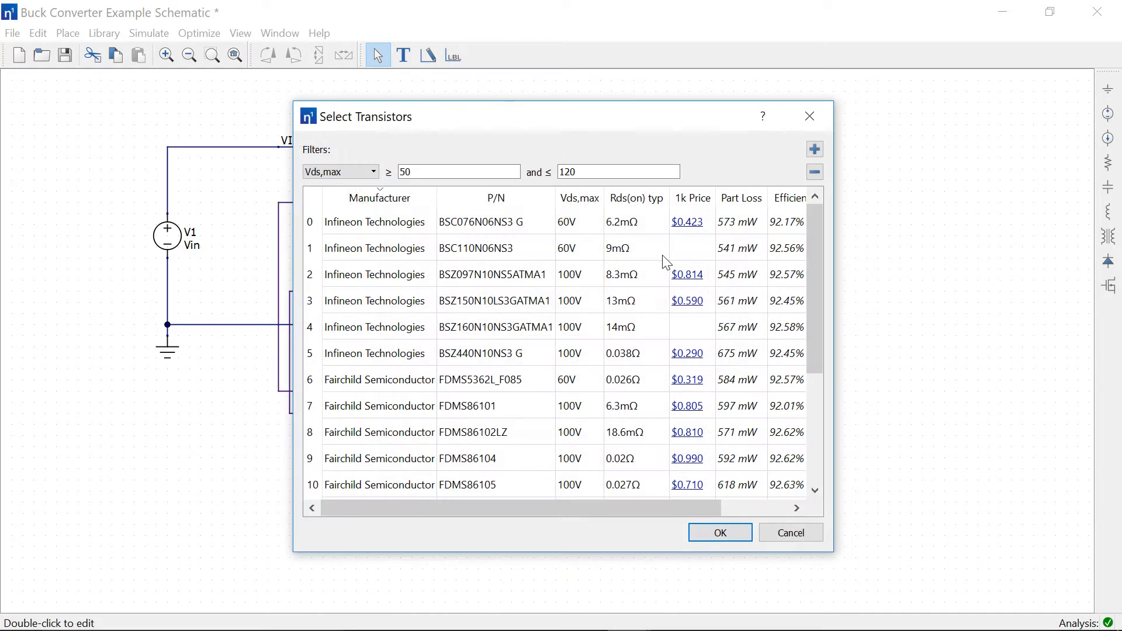
click(789, 197)
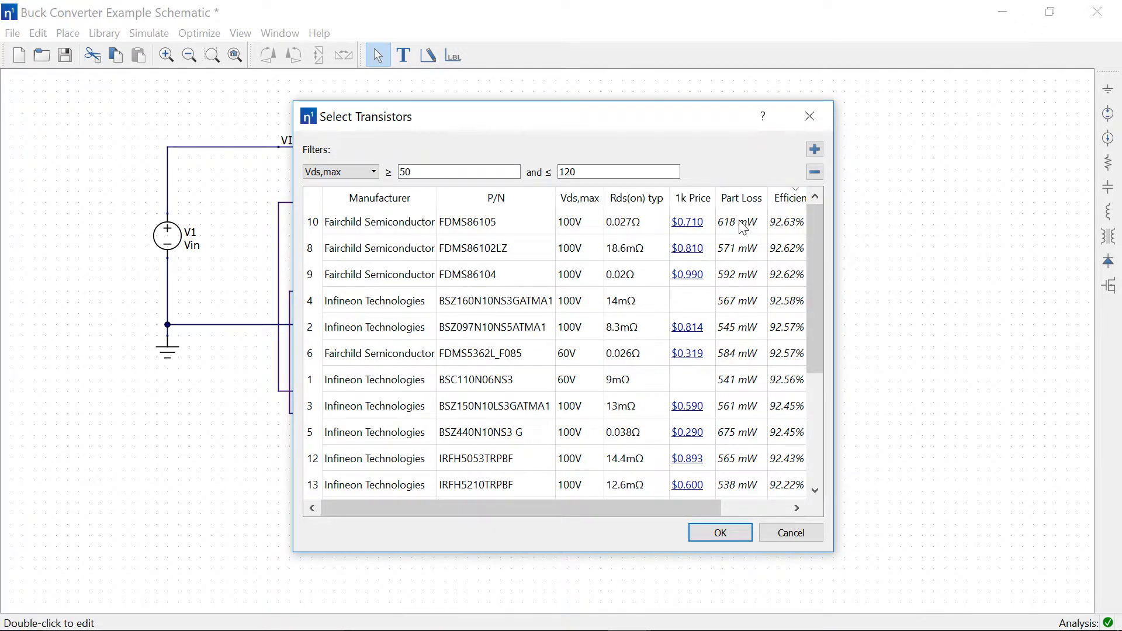
click(514, 258)
drag(526, 117, 617, 107)
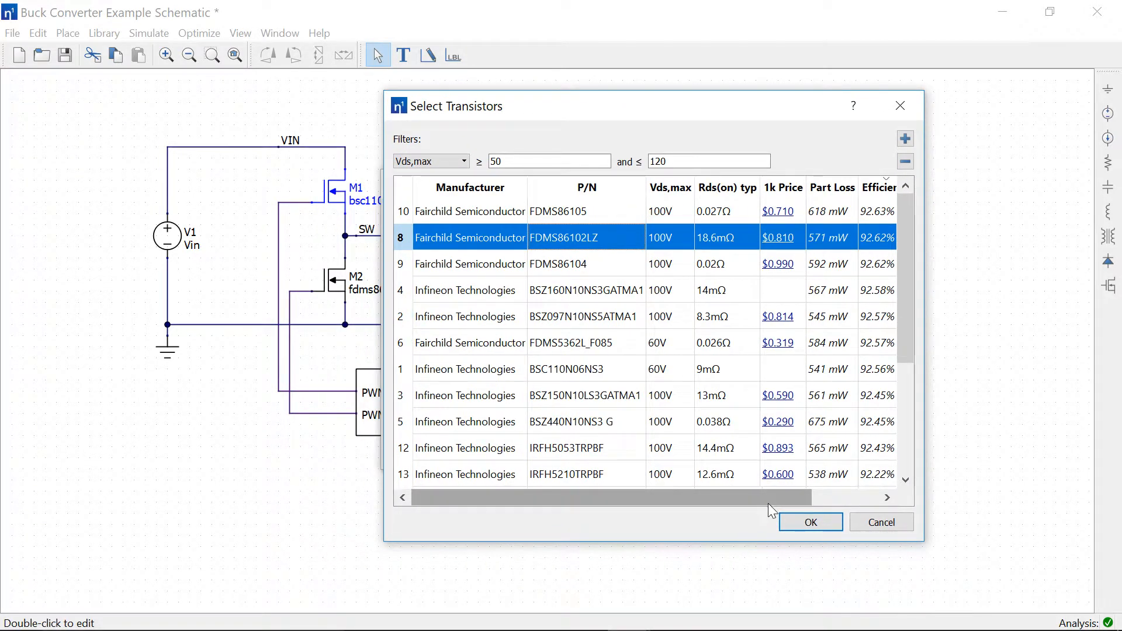
click(810, 522)
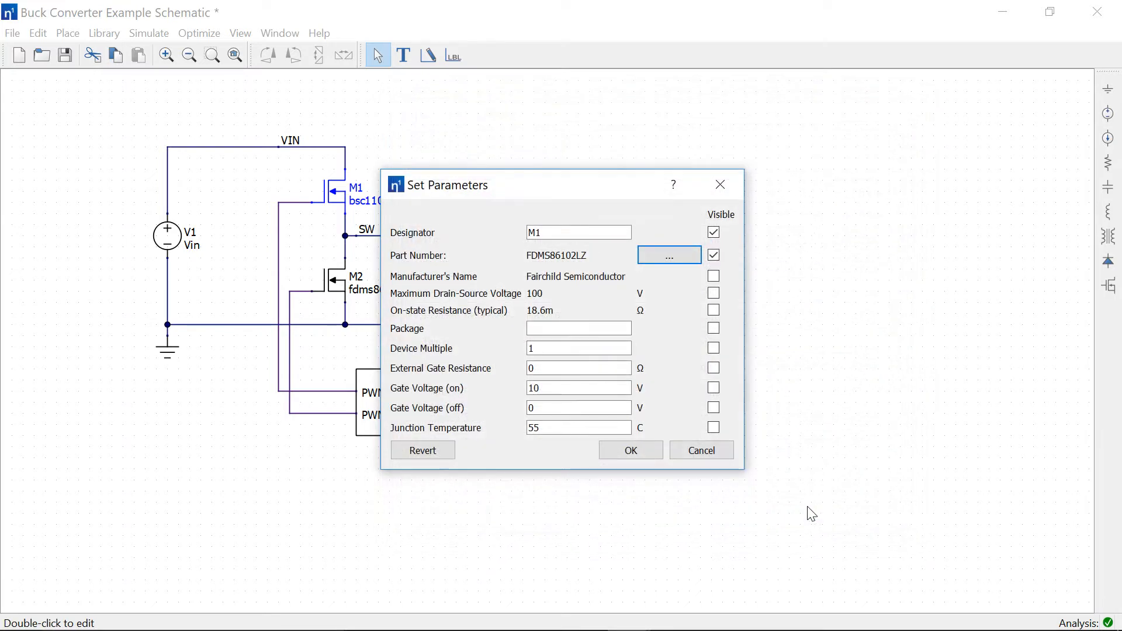
click(638, 454)
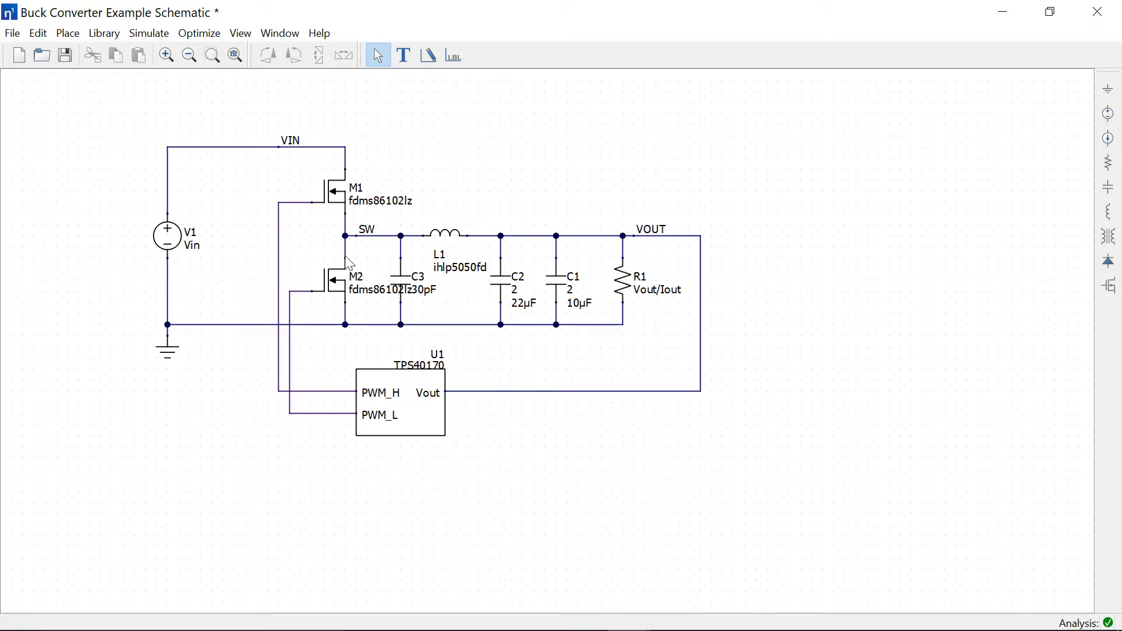
Run an efficiency sweep and configure its secondary sweep to vary component M1.
click(199, 33)
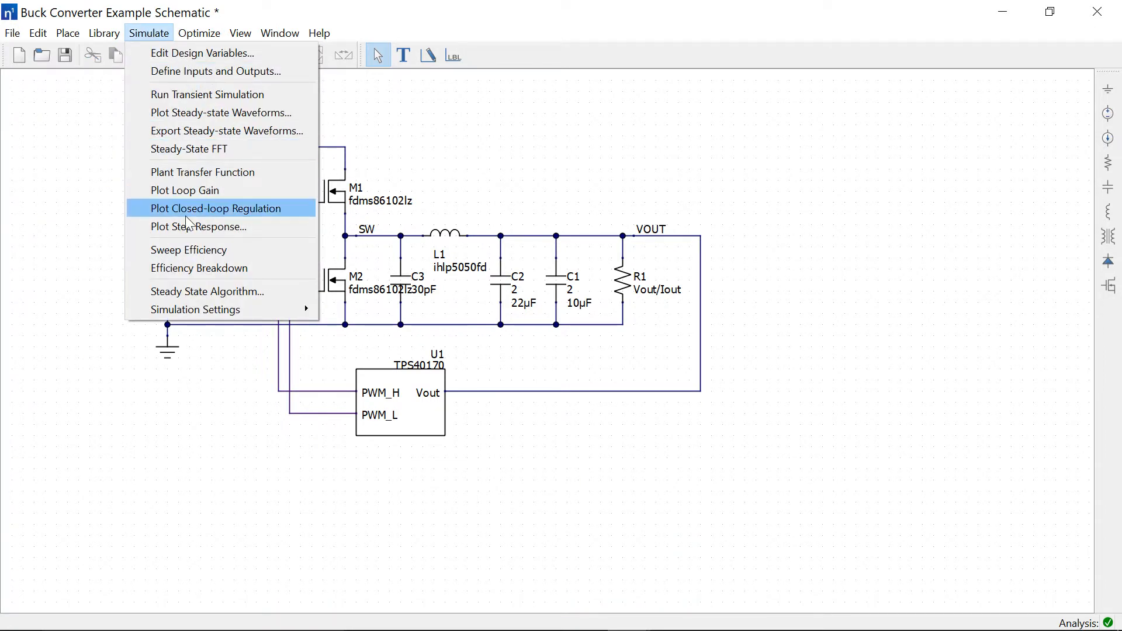
click(203, 255)
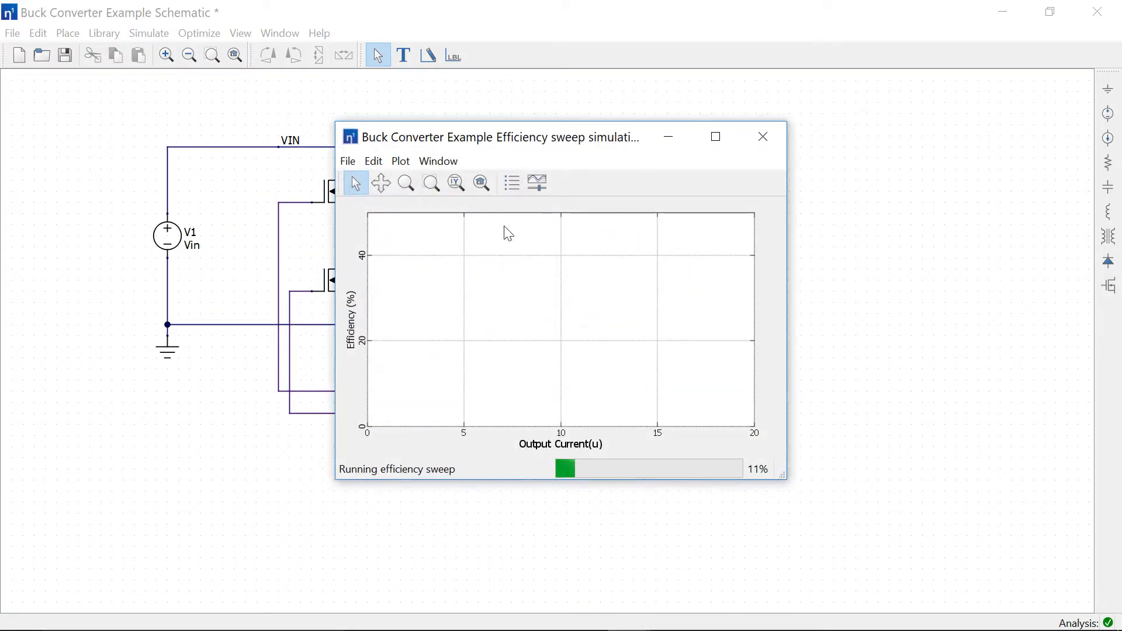
click(511, 183)
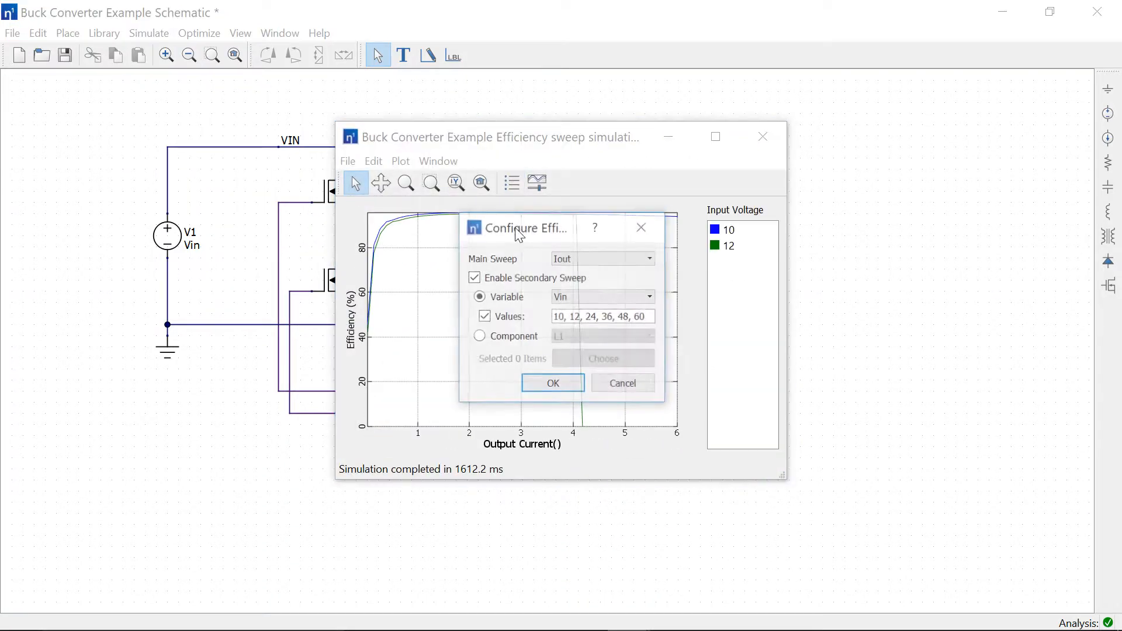
click(515, 338)
click(586, 338)
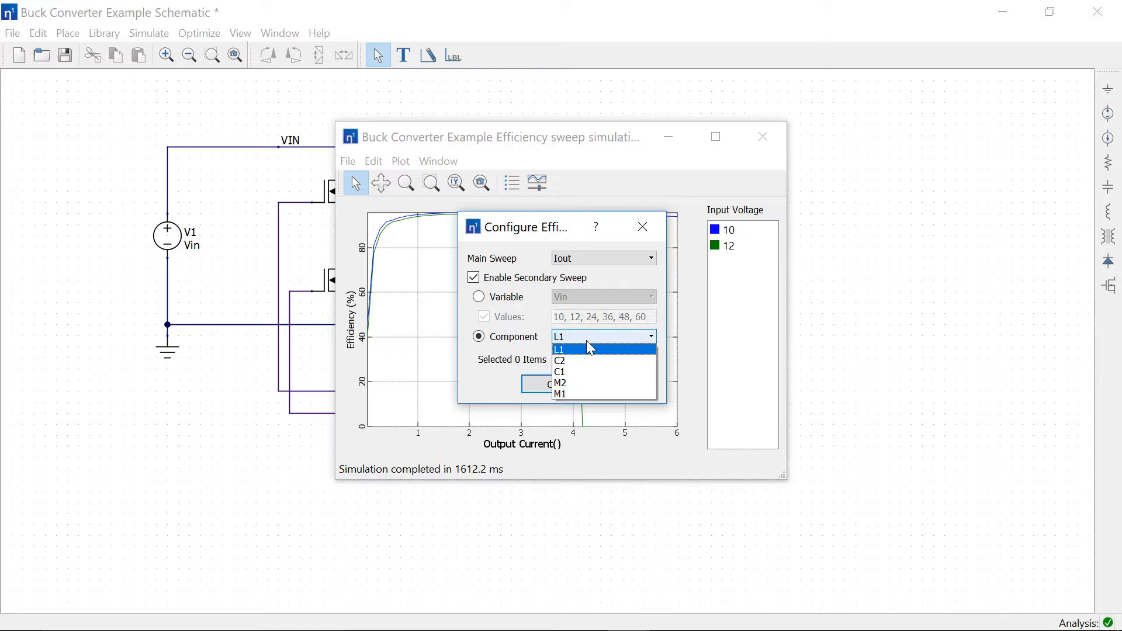
click(585, 393)
Filter the transistors for the M1 component sweep to a Vds,max between 60 and 100.
click(603, 367)
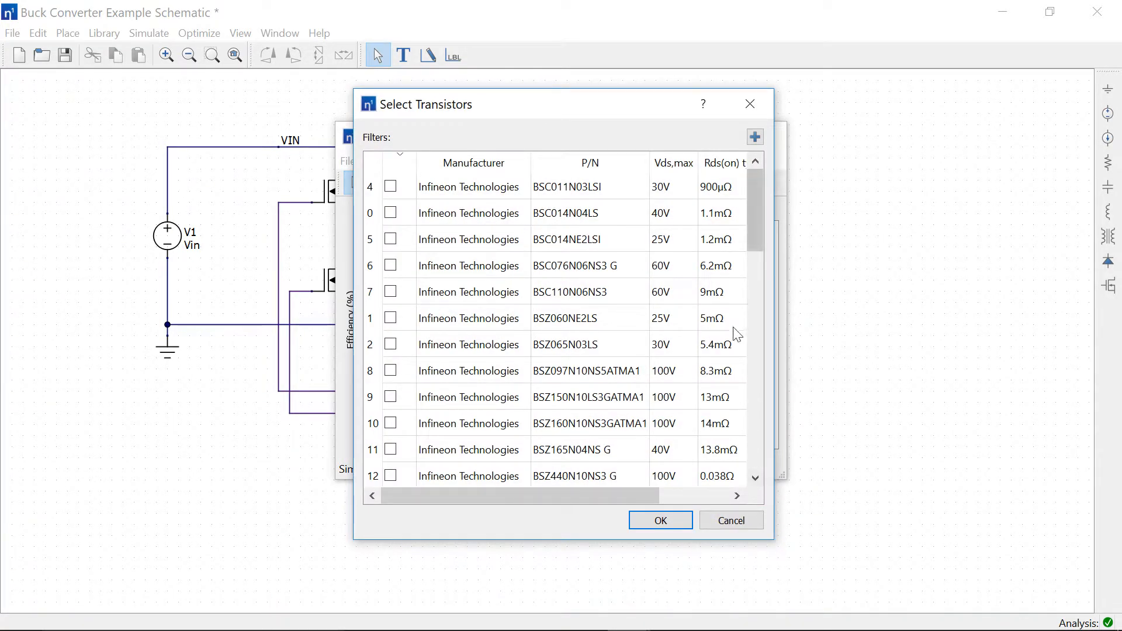
click(755, 137)
click(404, 159)
click(418, 195)
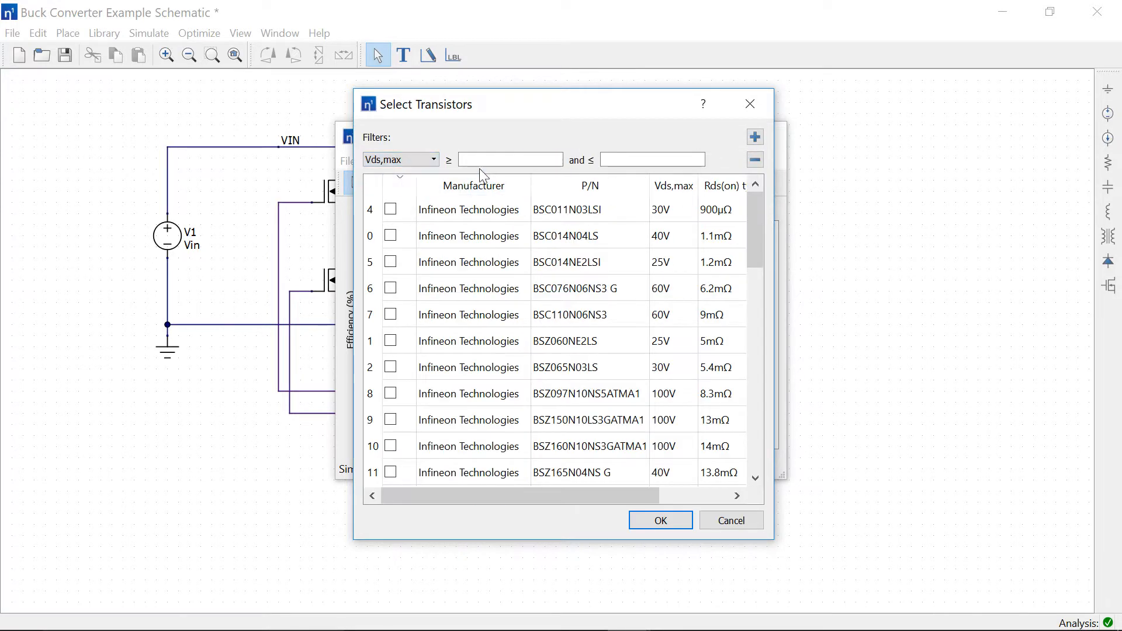
text(60)
key(Tab)
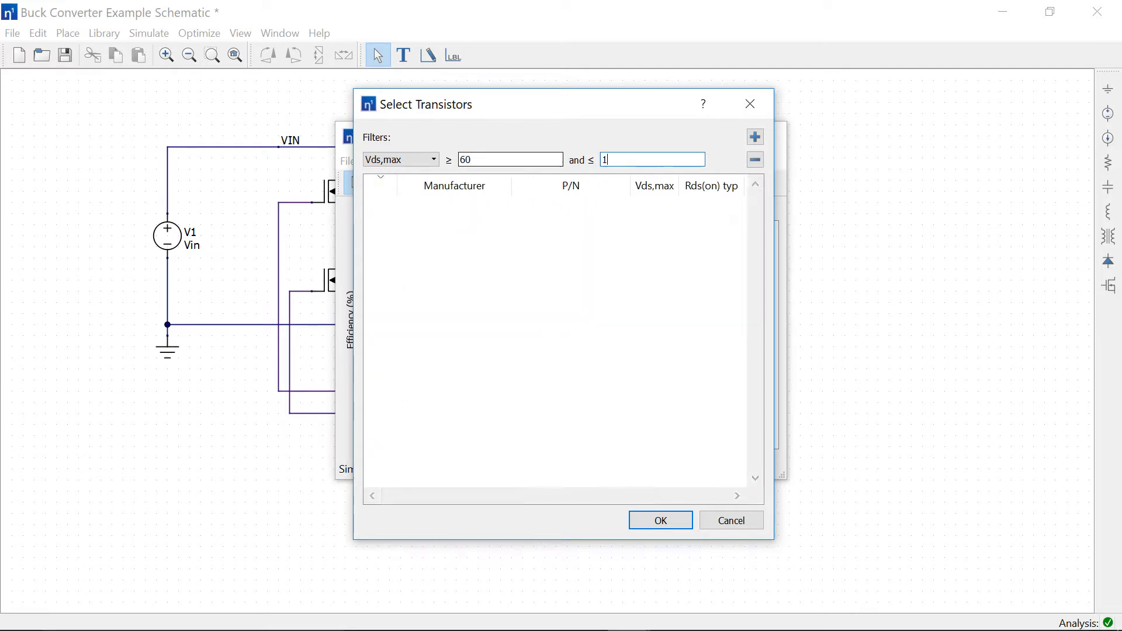
text(100)
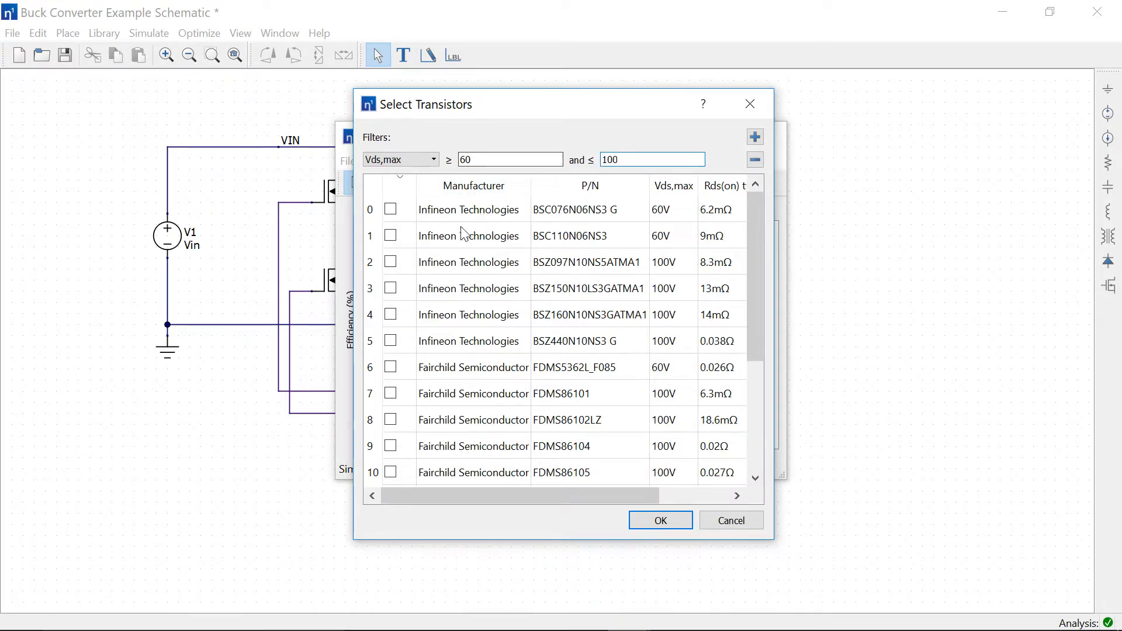
Select BSC110N06NS3 and FDMS86102LZ for the M1 comparison and rerun the efficiency sweep.
click(391, 236)
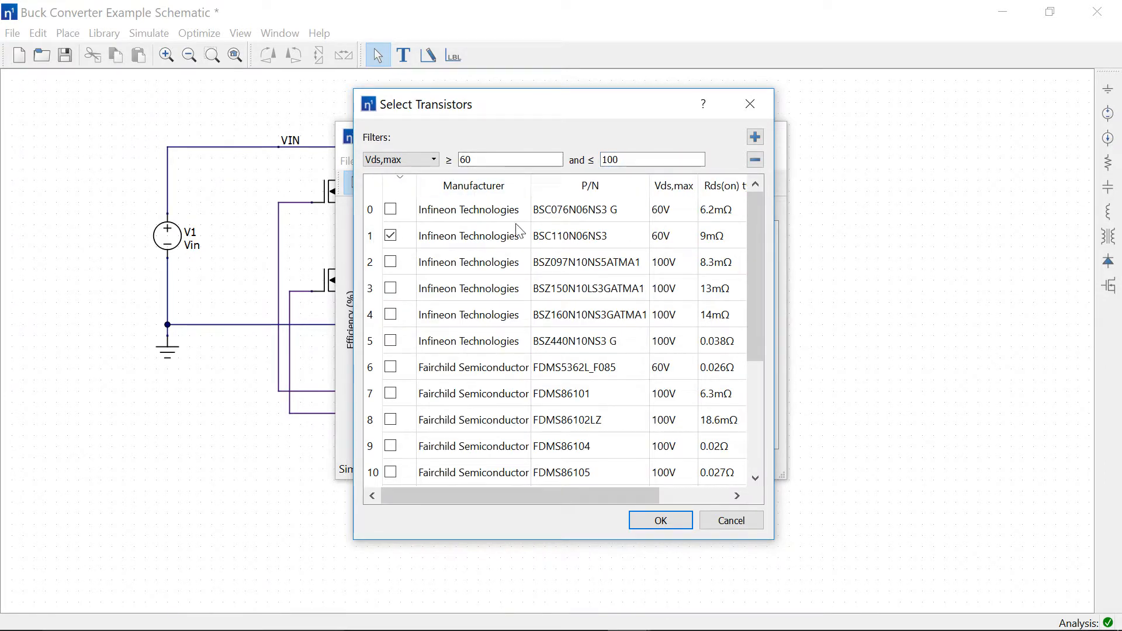
click(391, 421)
click(656, 520)
click(576, 384)
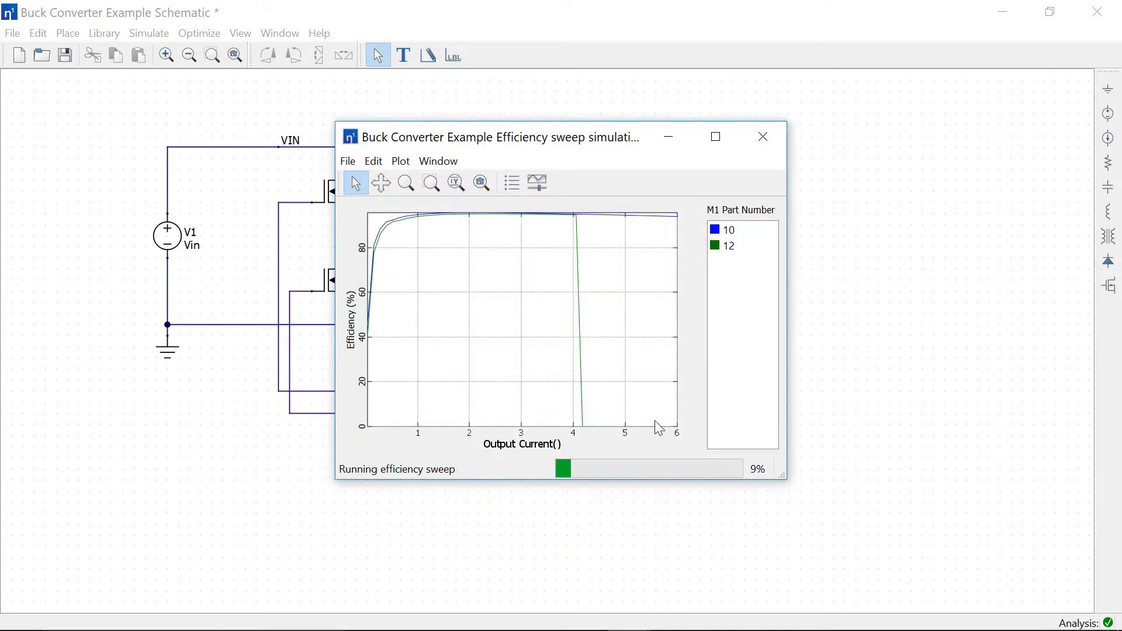
Enlarge and zoom the efficiency plot to compare both M1 transistors' curves, and close it discarding its changes.
drag(786, 479, 870, 575)
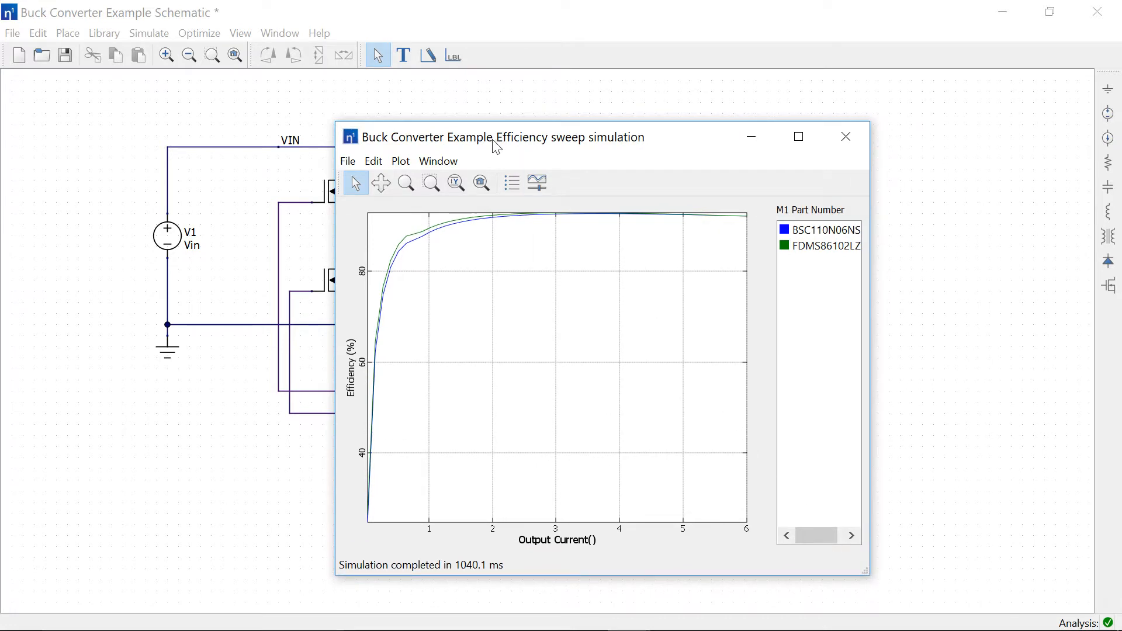
click(432, 183)
drag(376, 259, 748, 209)
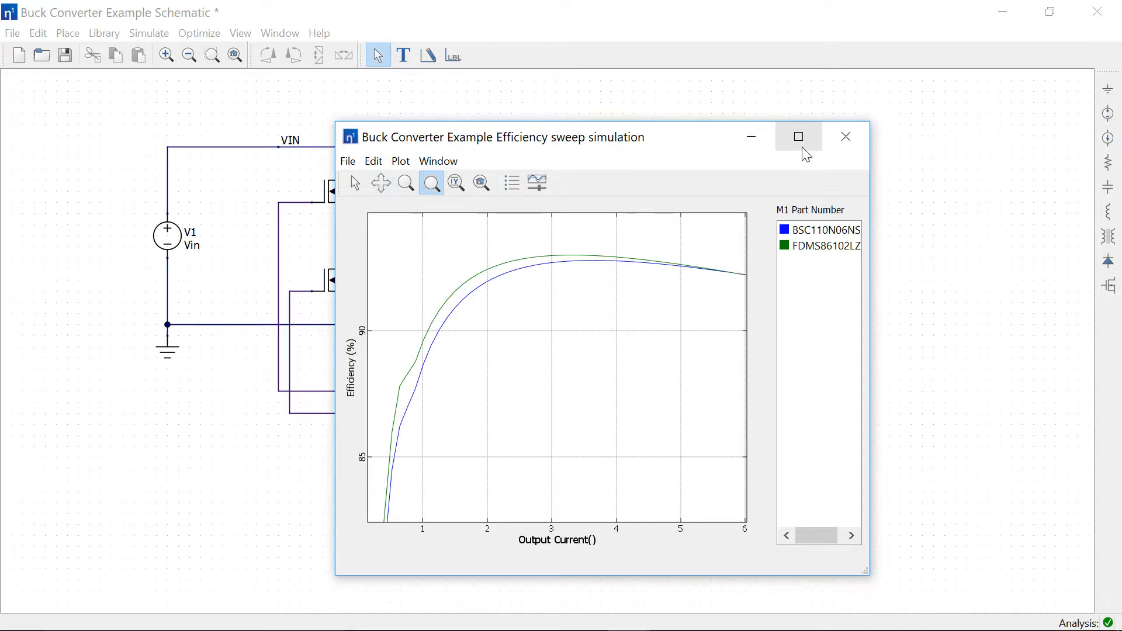
click(835, 142)
click(598, 353)
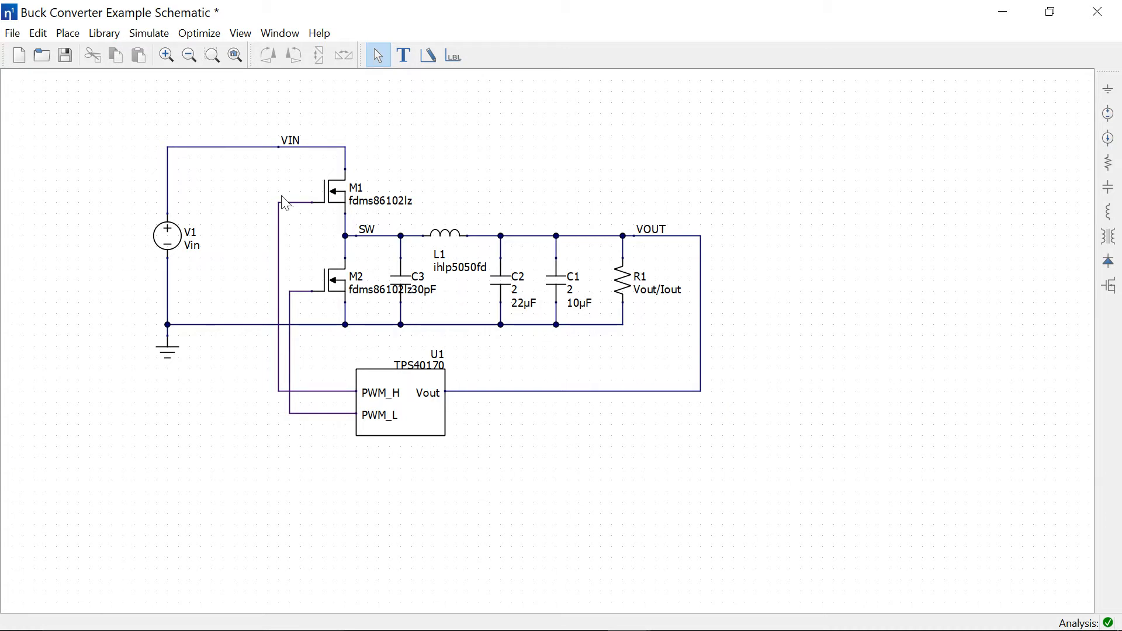
Plot the converter's loop gain and close the resulting gain and phase plot.
click(204, 36)
mouse_move(153, 31)
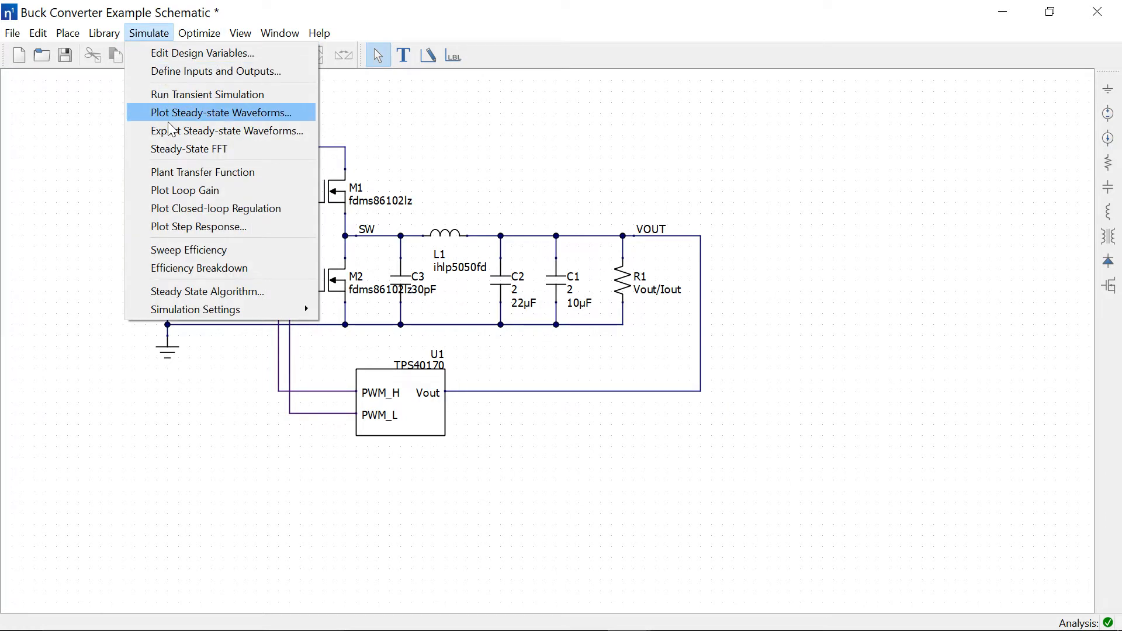
click(184, 191)
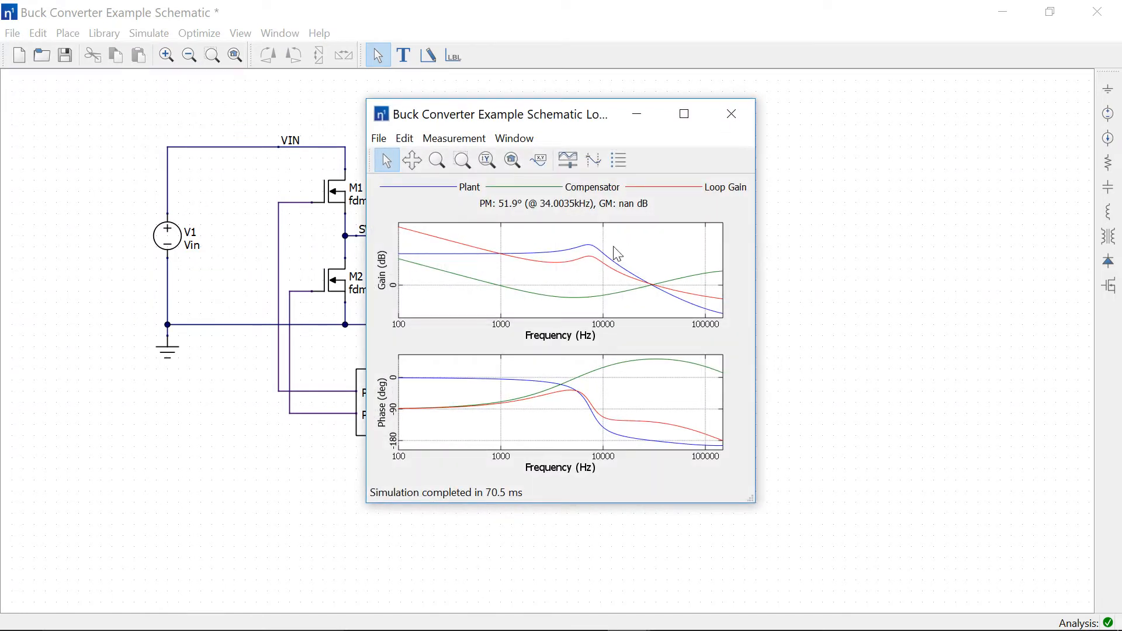
click(735, 117)
Run an efficiency sweep over Iout with a secondary sweep of Vin at 10, 12, 24, 36, 48 and 60.
click(197, 37)
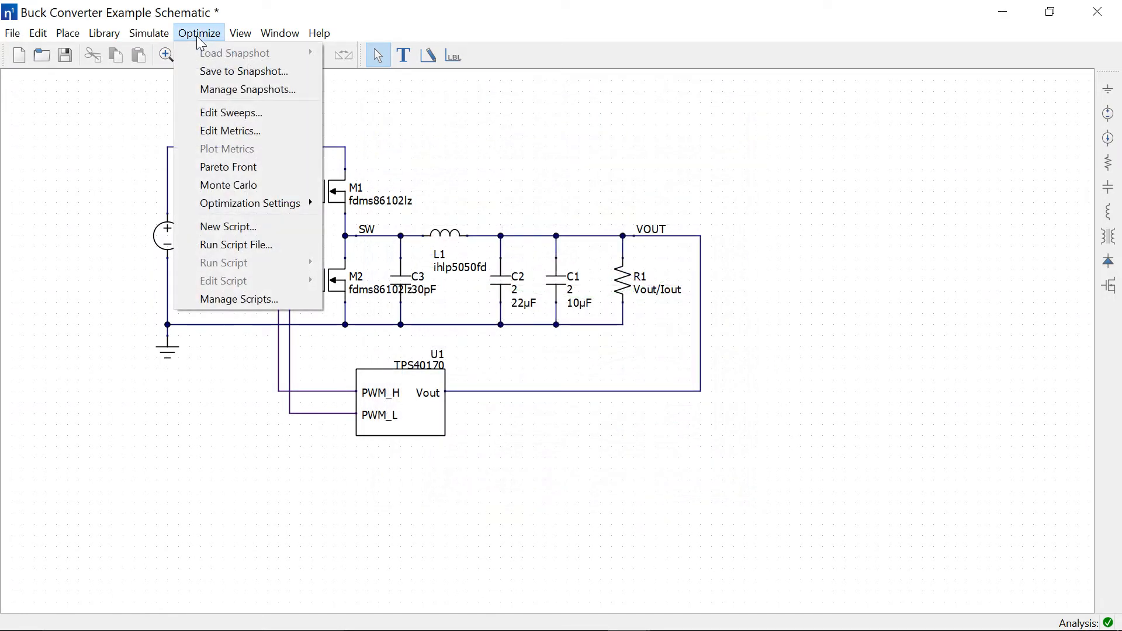
mouse_move(153, 37)
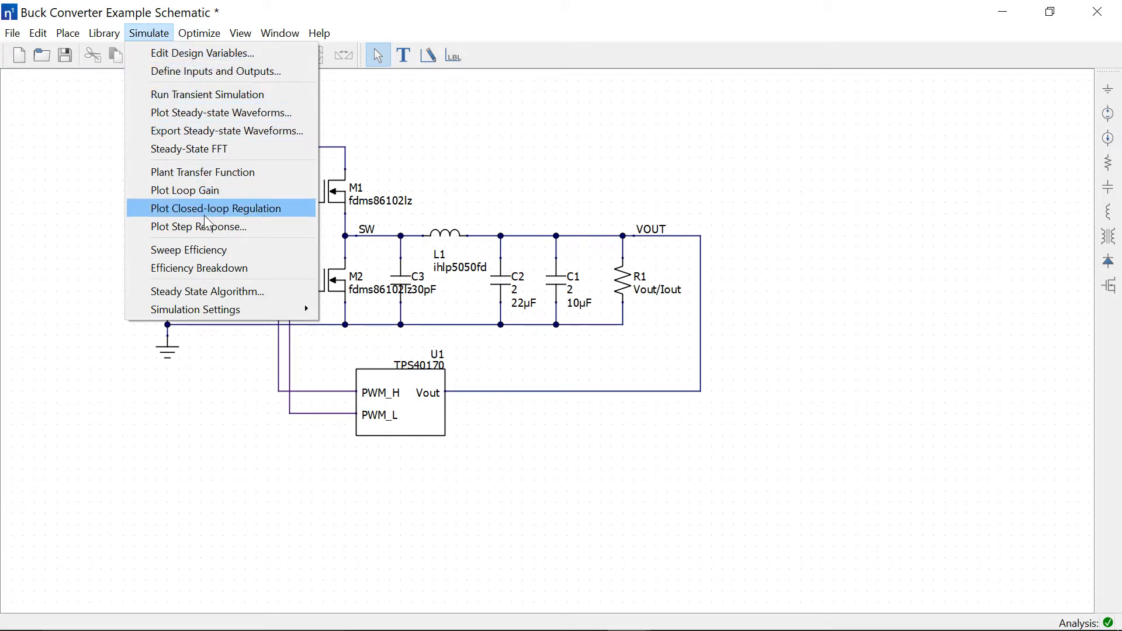
click(208, 256)
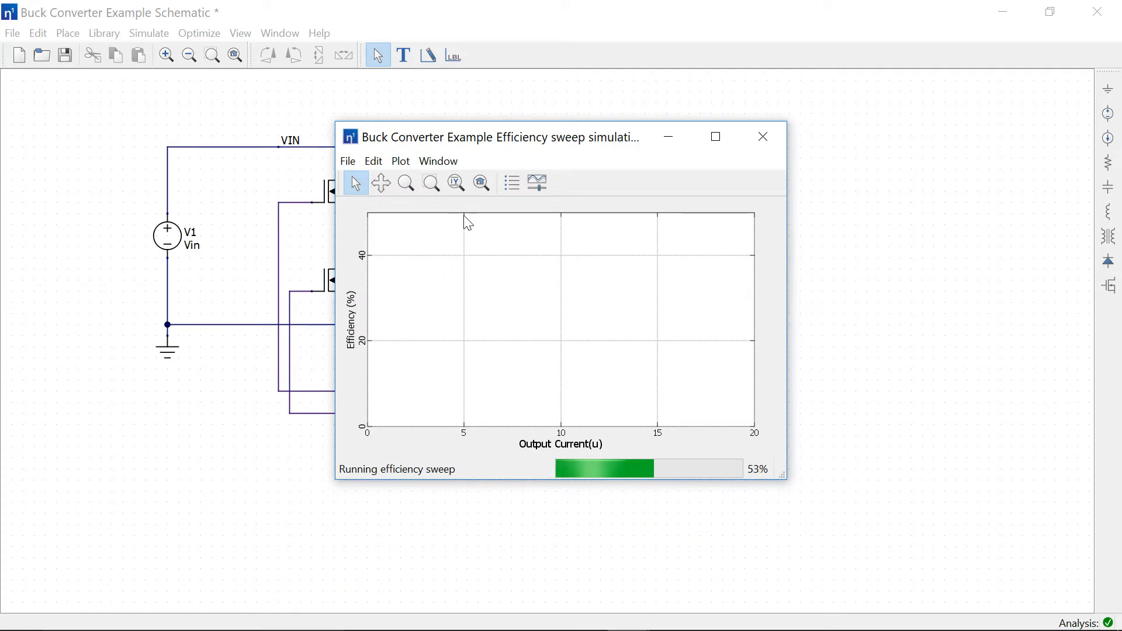
click(537, 183)
click(479, 297)
click(555, 318)
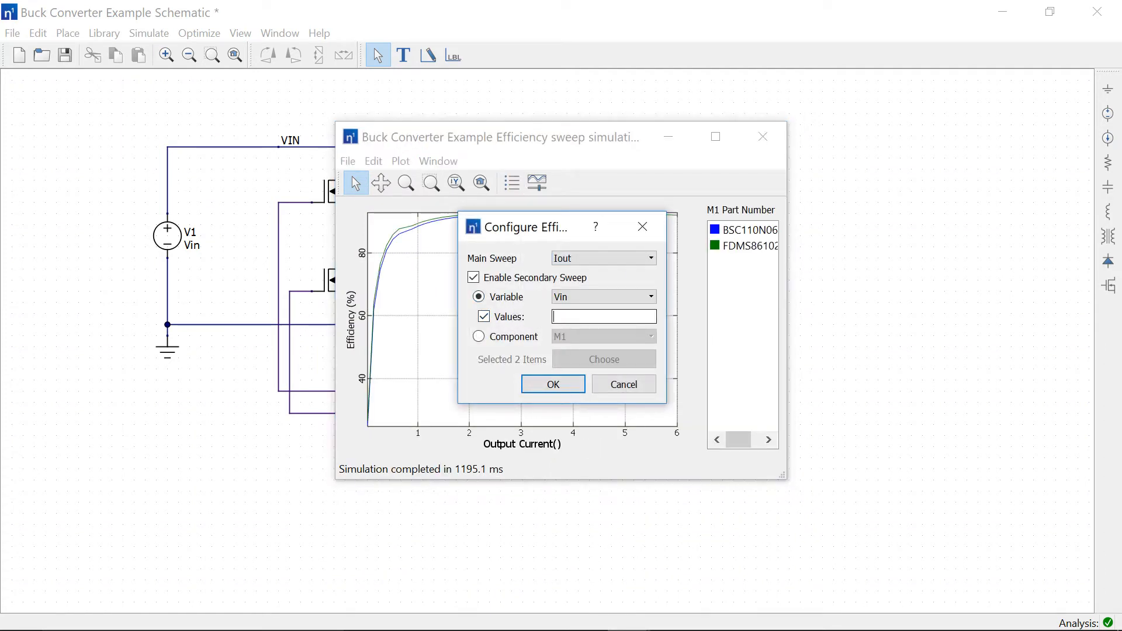
text(, 48)
text(, 1)
key(Return)
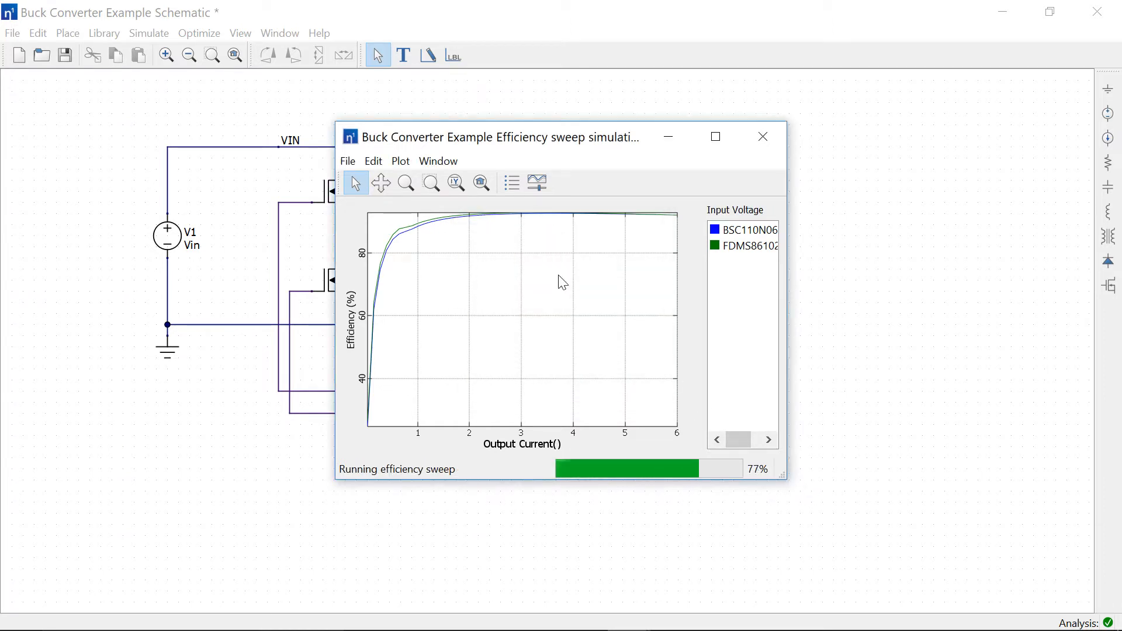
Zoom in on the efficiency curves for the different input voltages, and close the plot discarding its changes.
click(431, 183)
drag(368, 286, 677, 209)
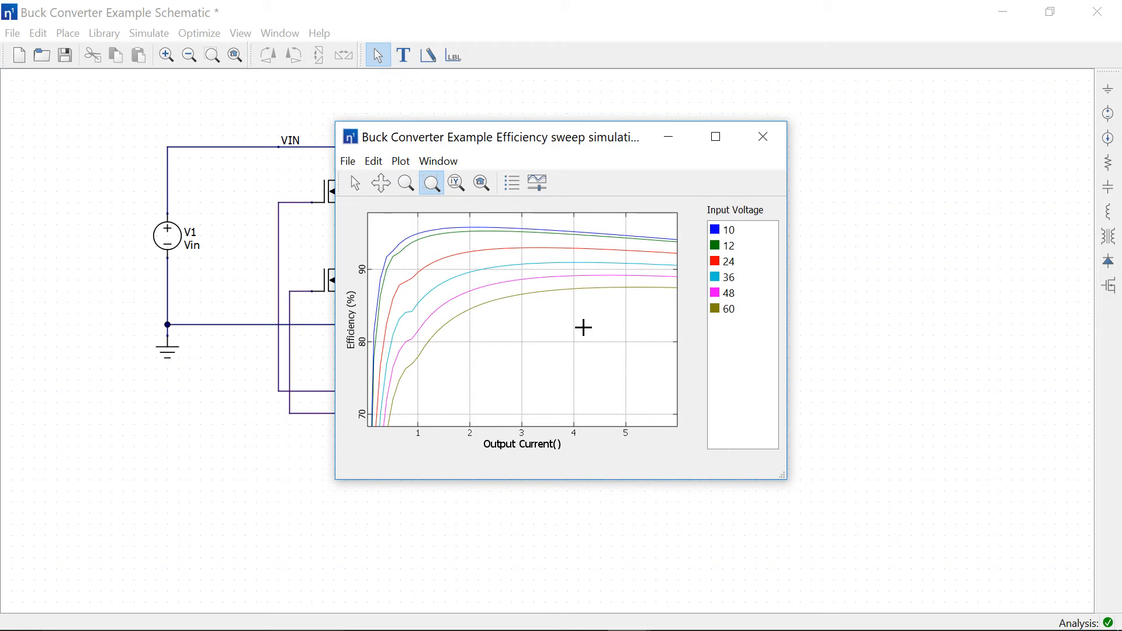
click(766, 142)
click(598, 352)
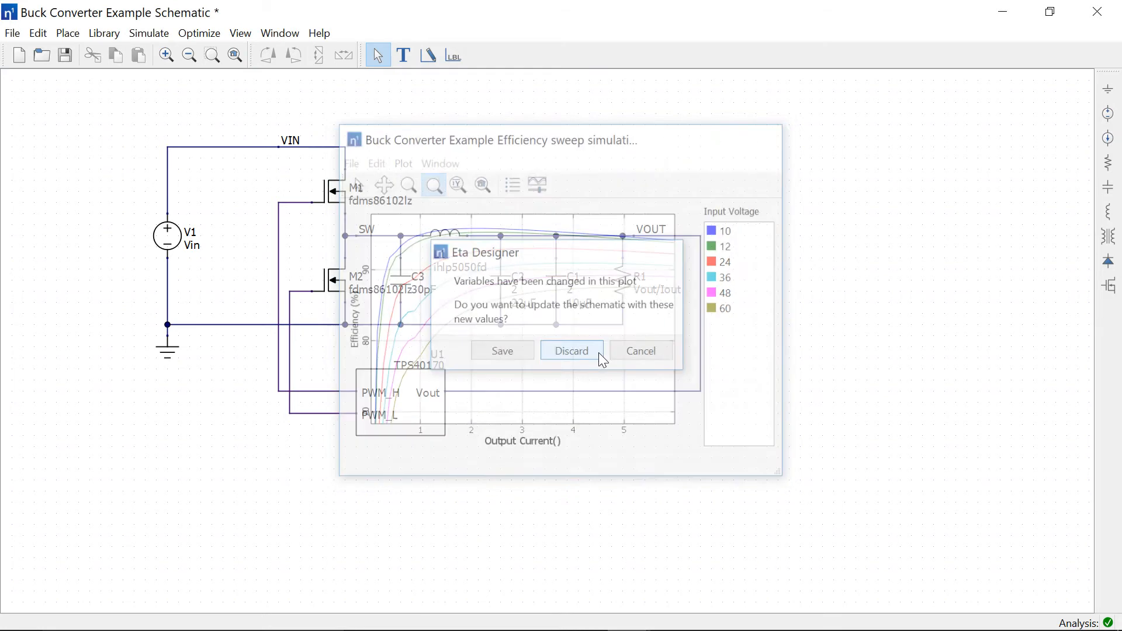